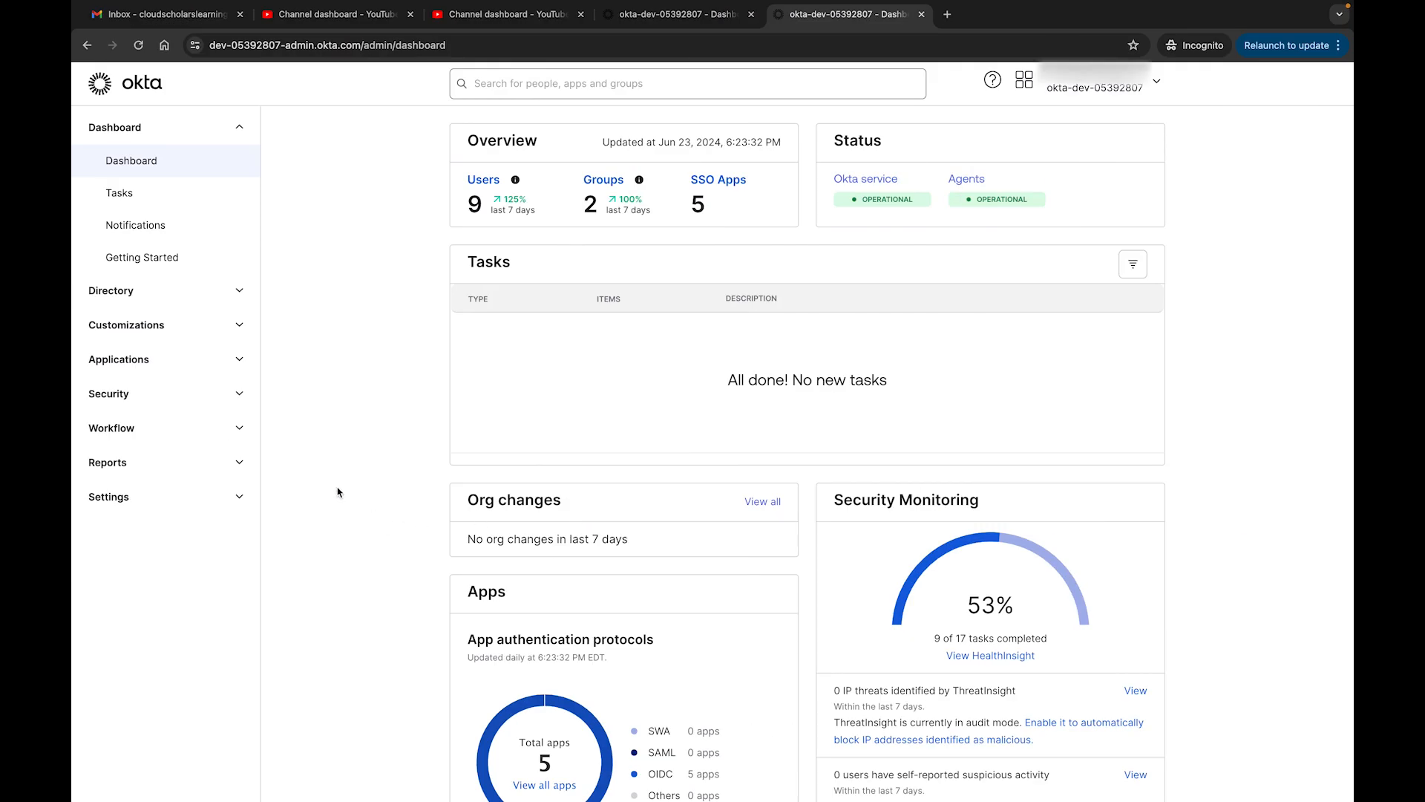
- Open the administrator roles list in the Security settings and look through the existing roles
click(217, 404)
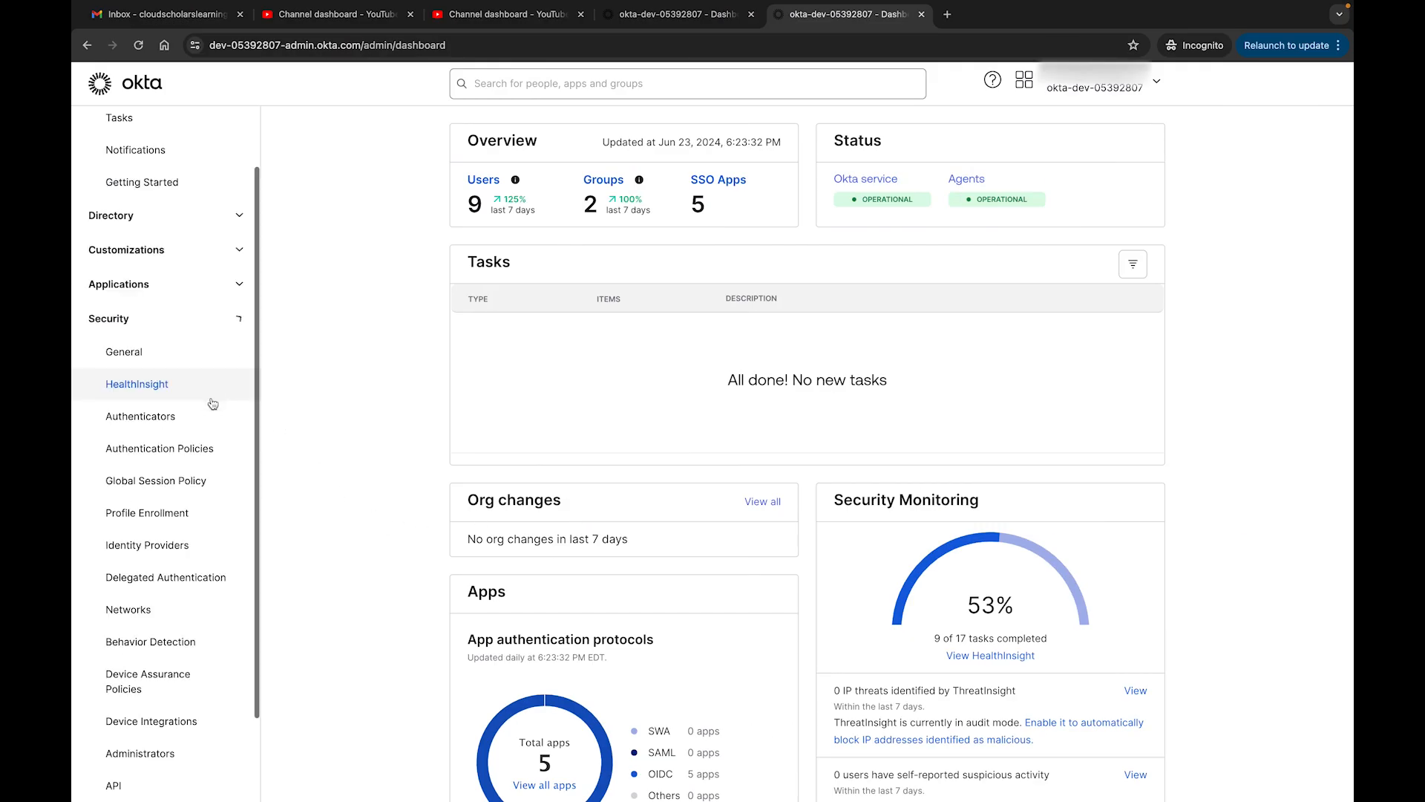
scroll(156, 623, down, 2)
click(145, 675)
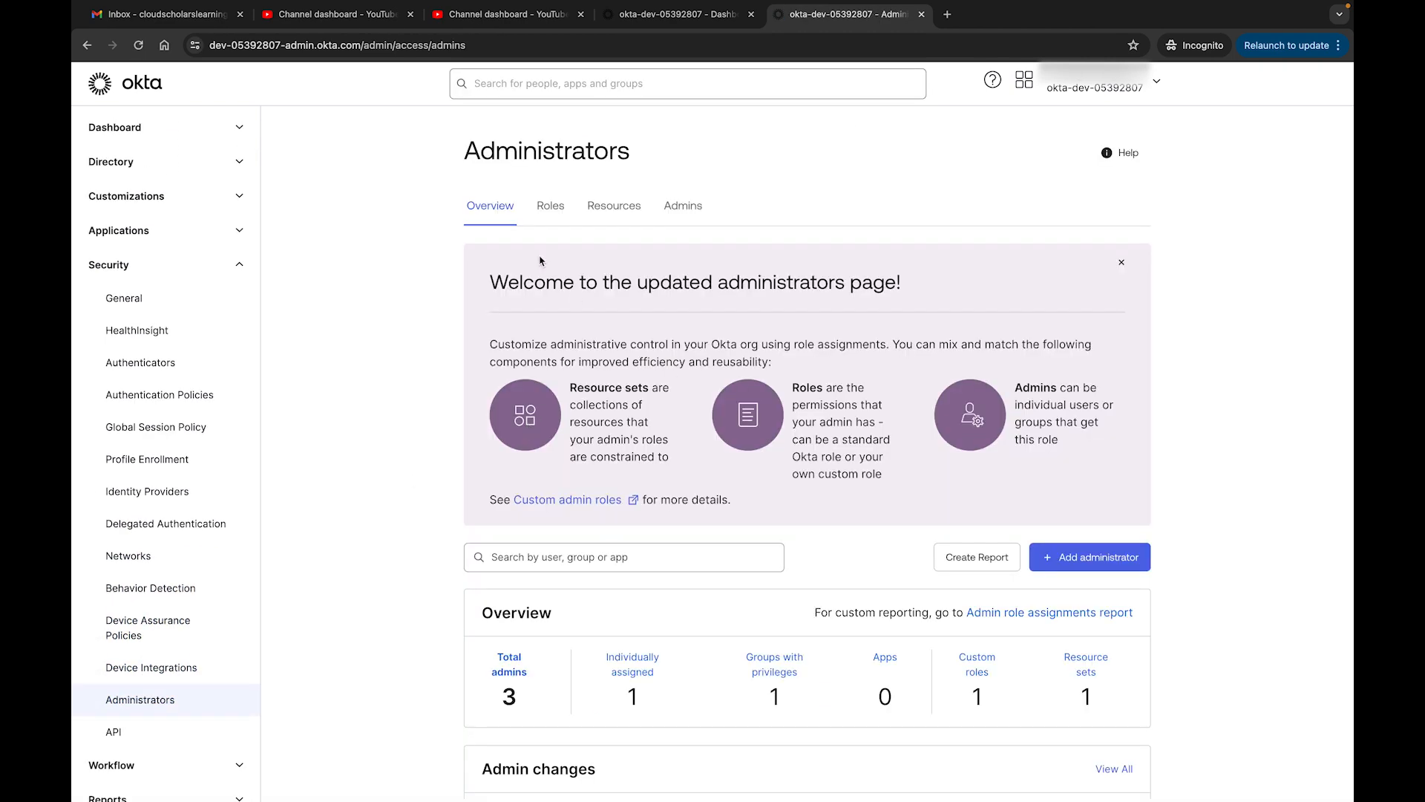
click(549, 205)
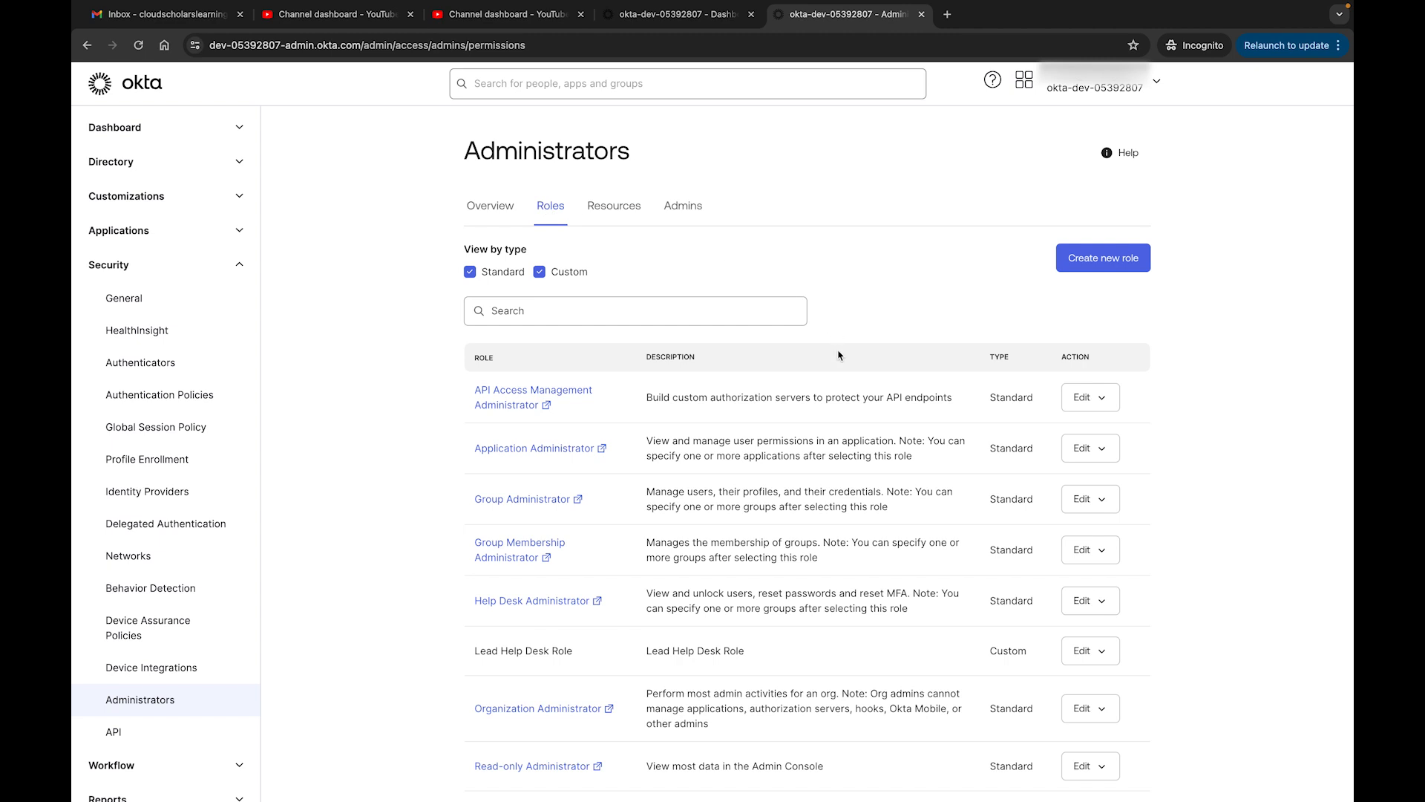
scroll(839, 355, down, 3)
scroll(938, 287, up, 2)
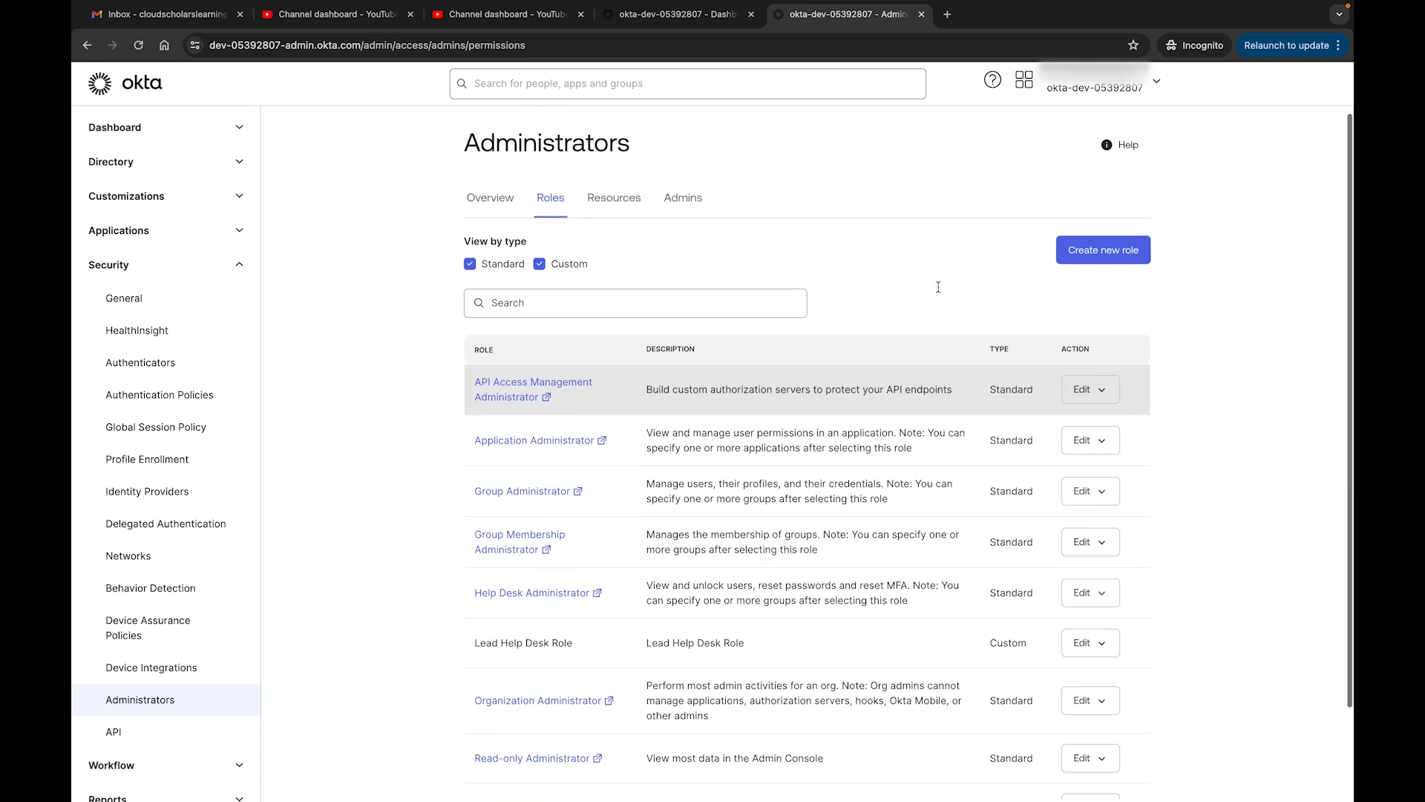
- Start a new admin role with "Junior Help Desk Role" as both its name and description
click(1107, 258)
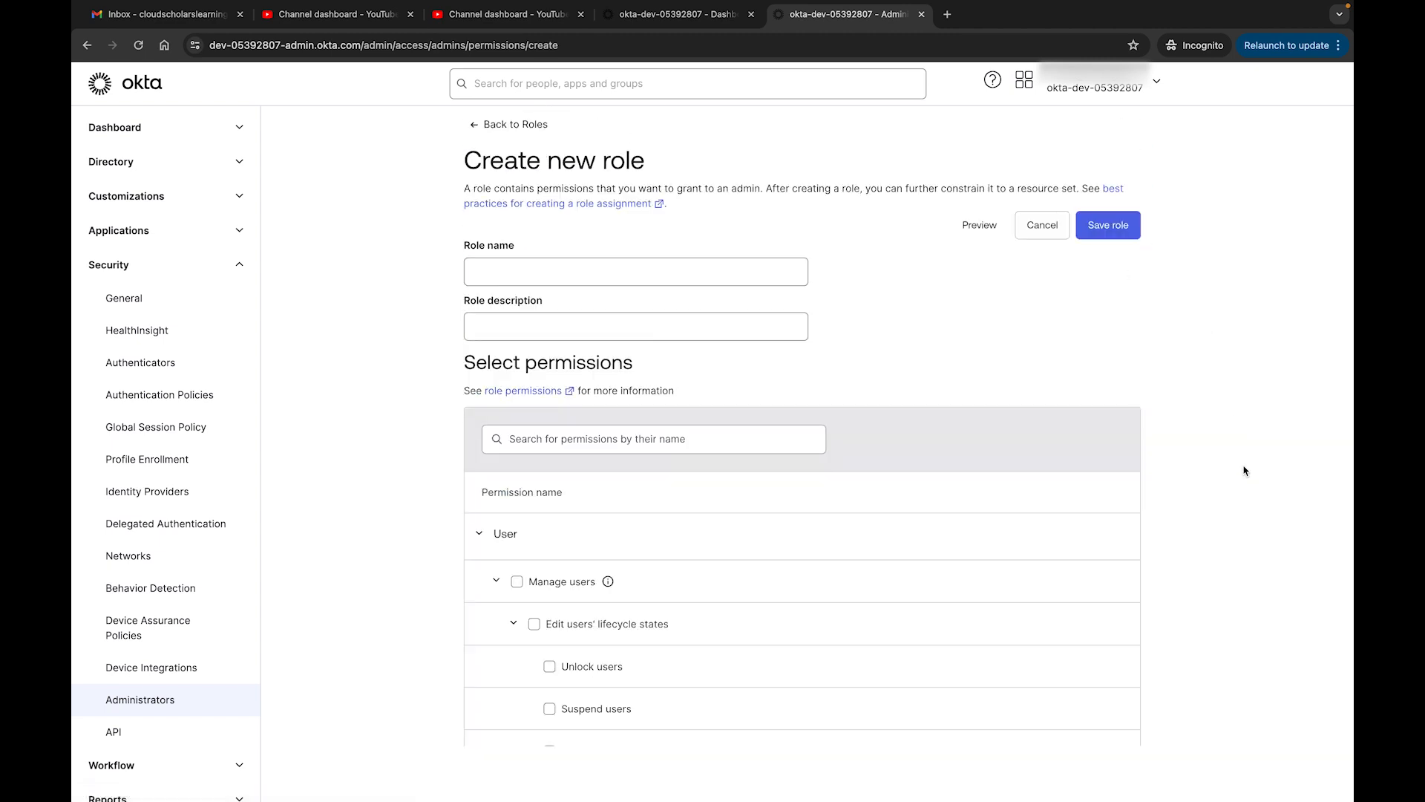
key(Tab)
key(Tab)
key(Tab)
key(Tab)
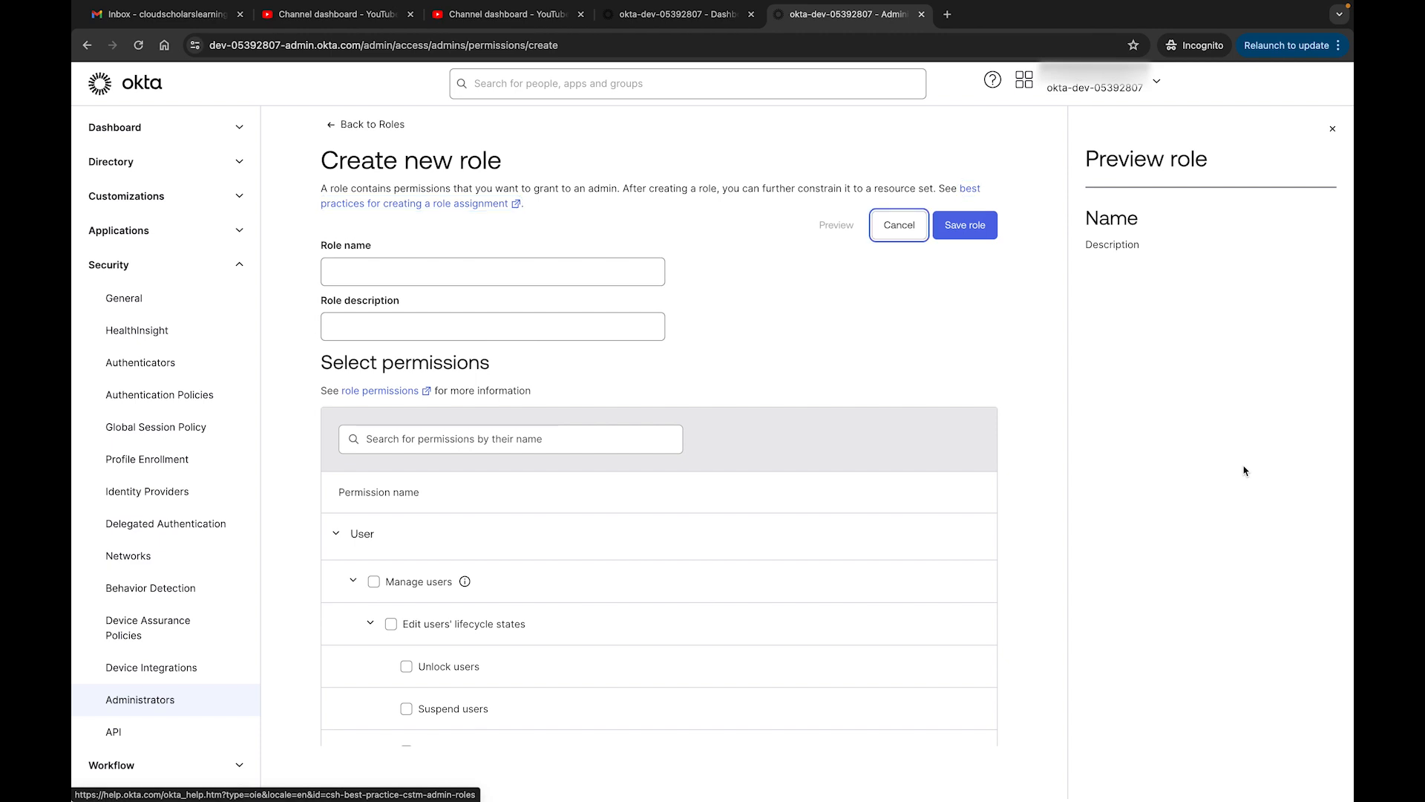
text(Junio)
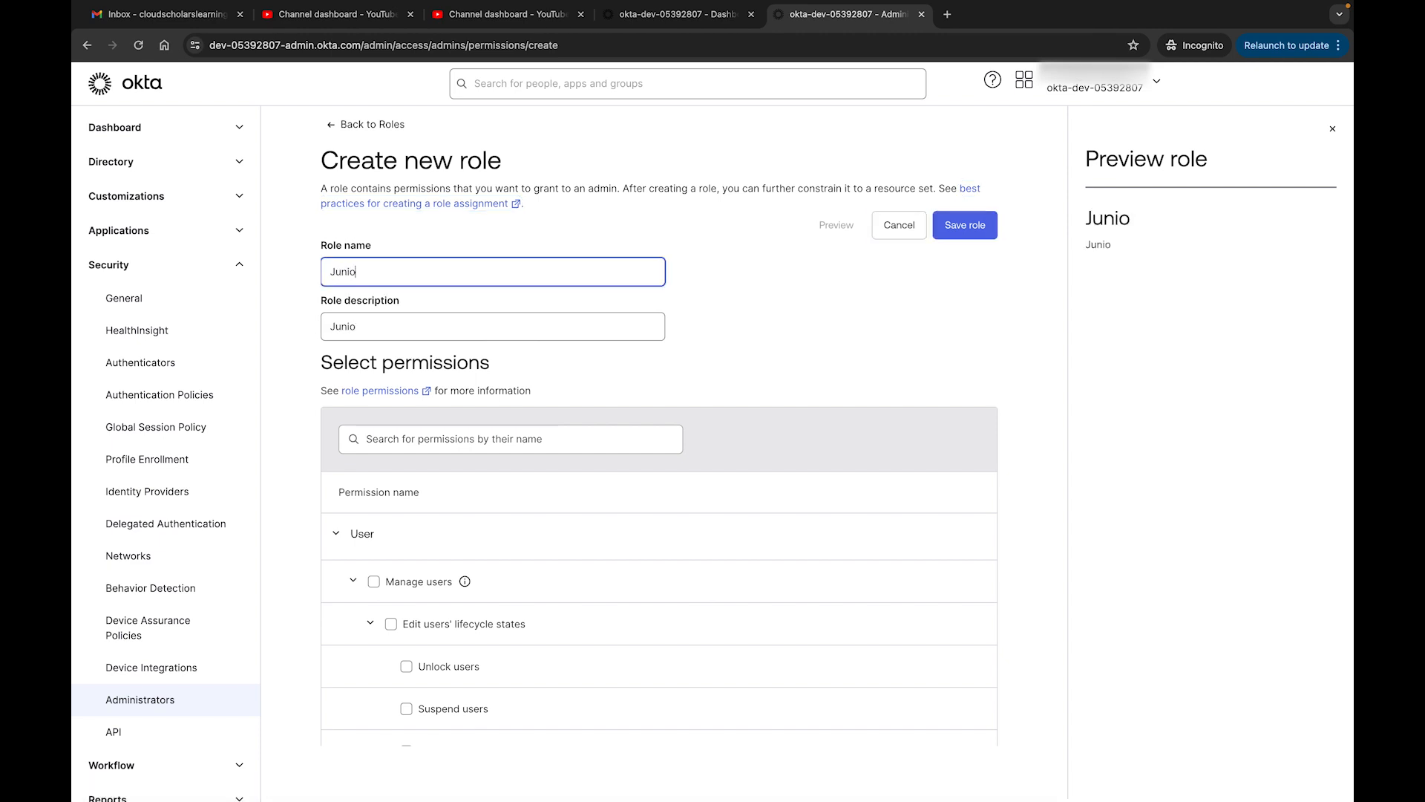
text(r Help Desk Role)
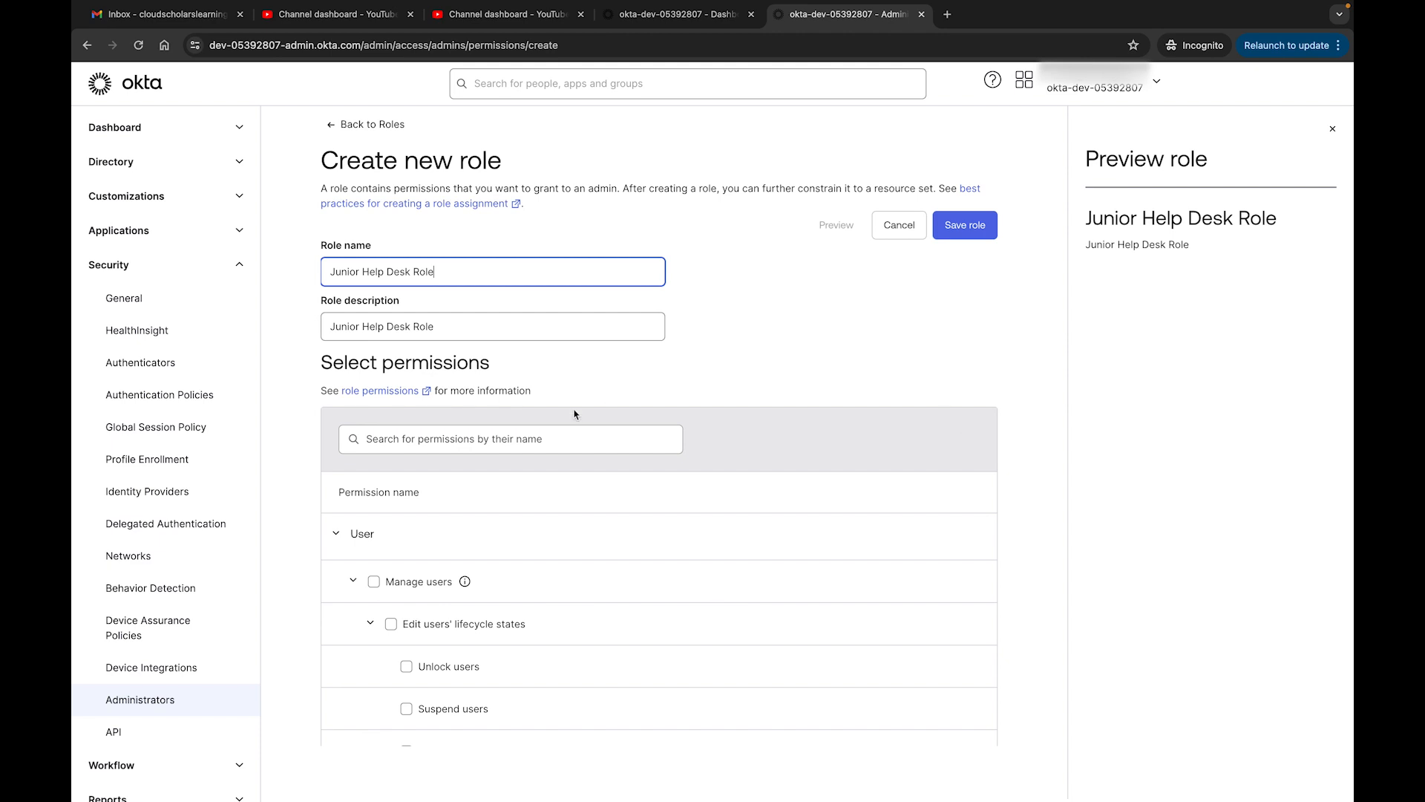
scroll(575, 412, down, 5)
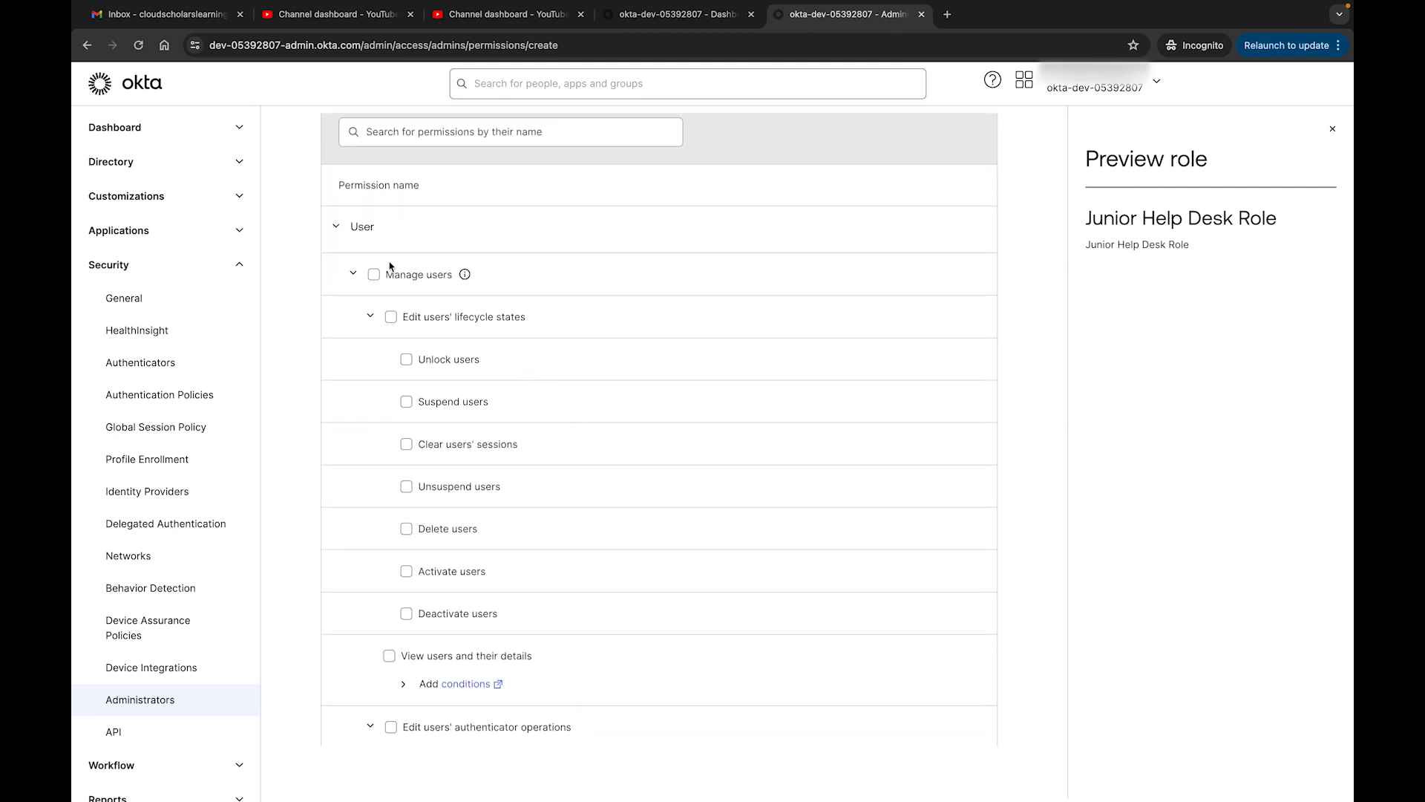
click(338, 230)
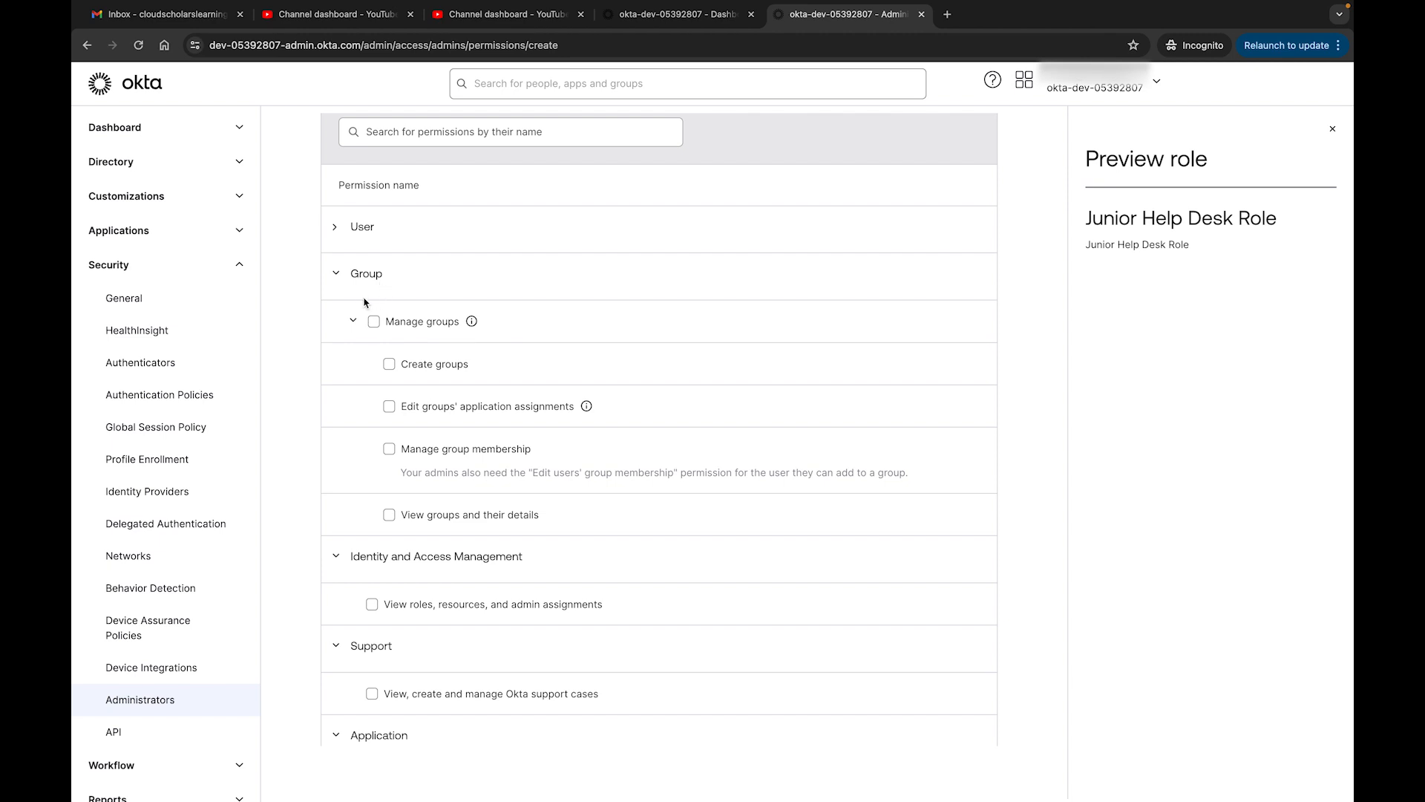
click(373, 324)
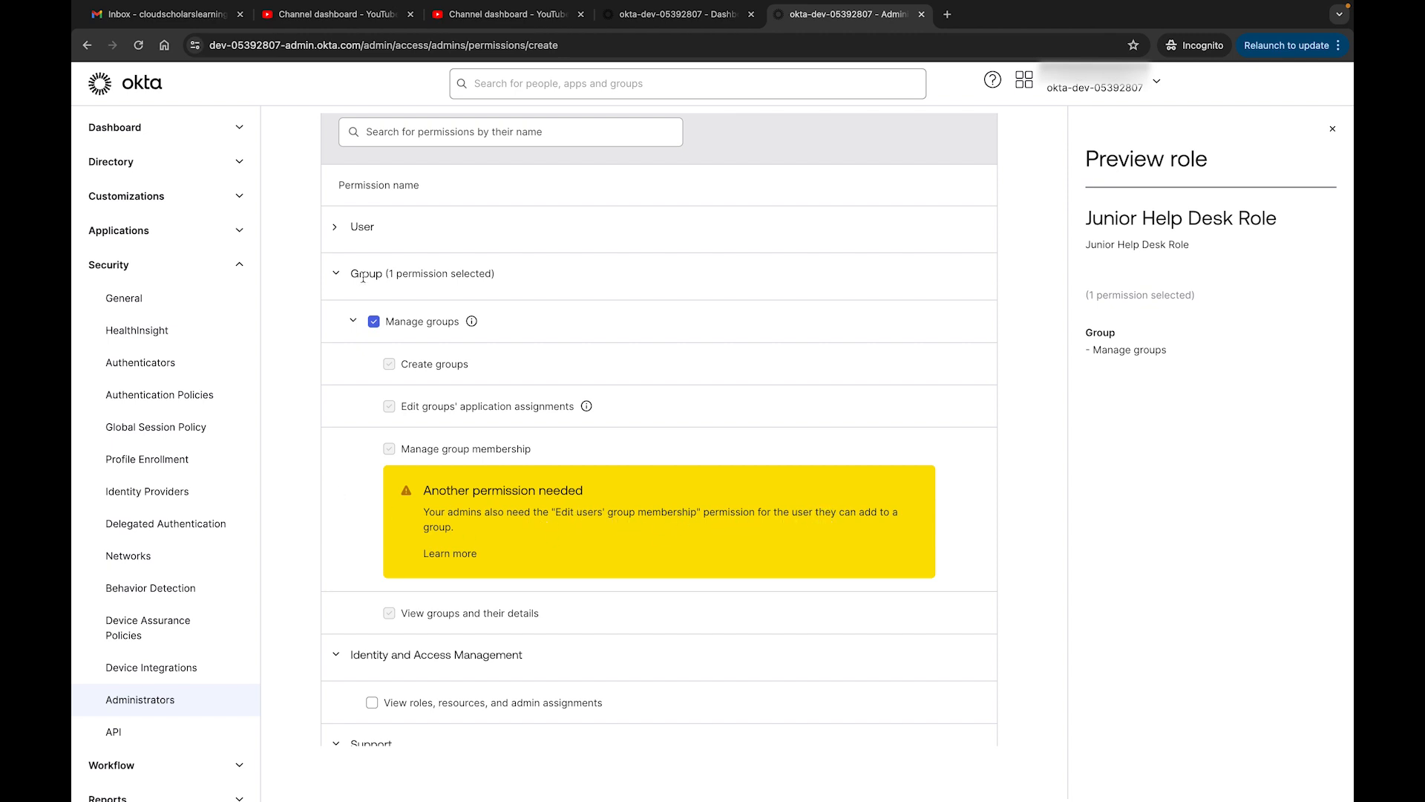
click(337, 228)
scroll(441, 492, down, 3)
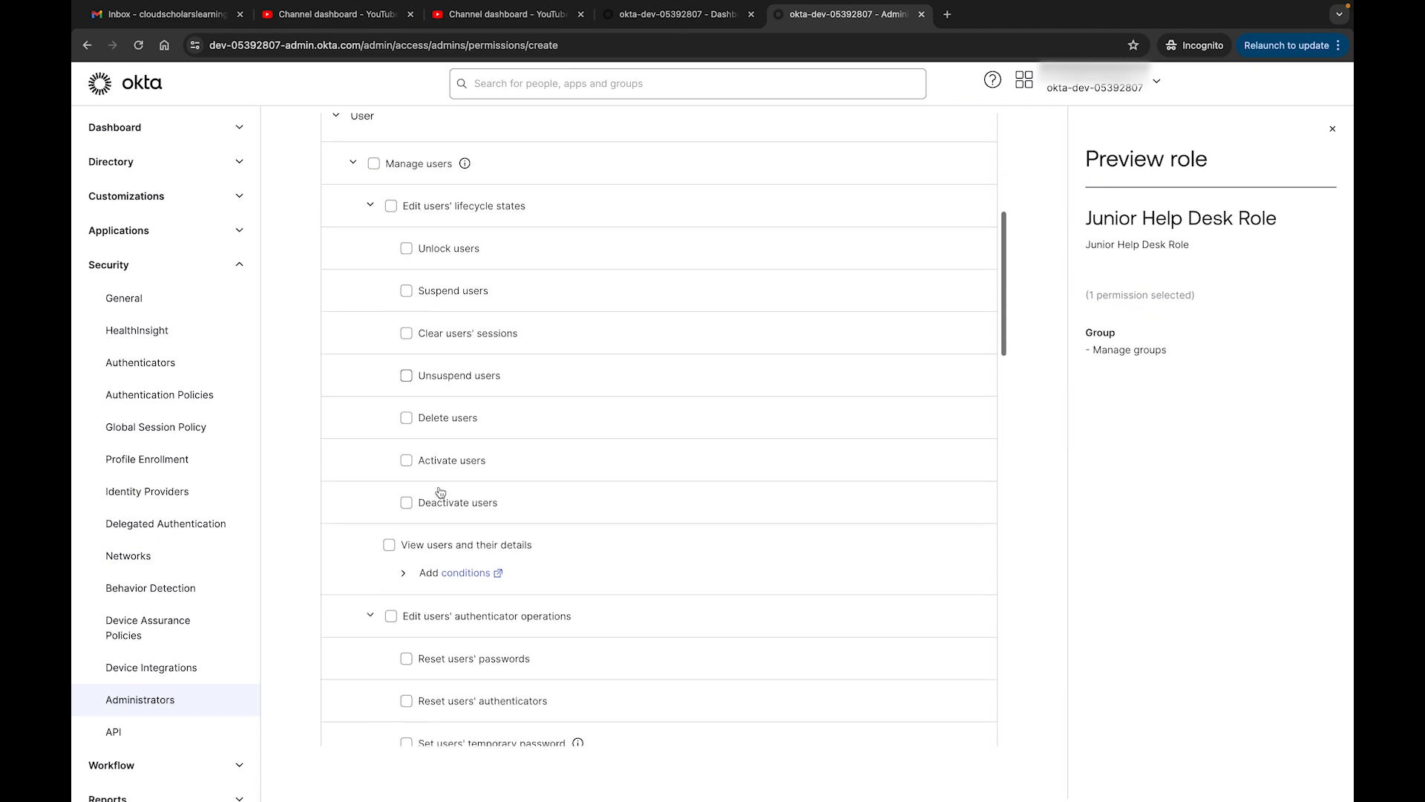
scroll(440, 492, down, 5)
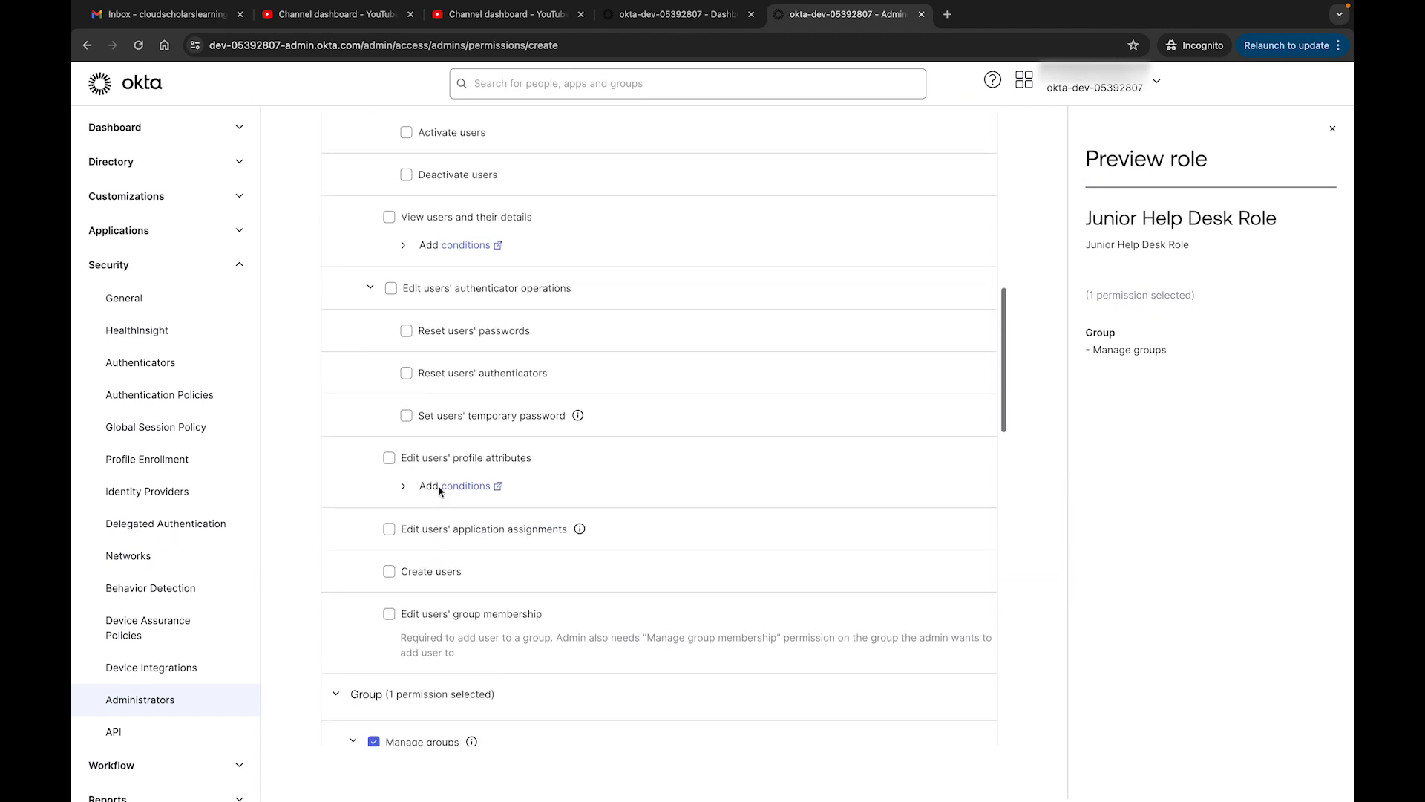
scroll(415, 553, down, 5)
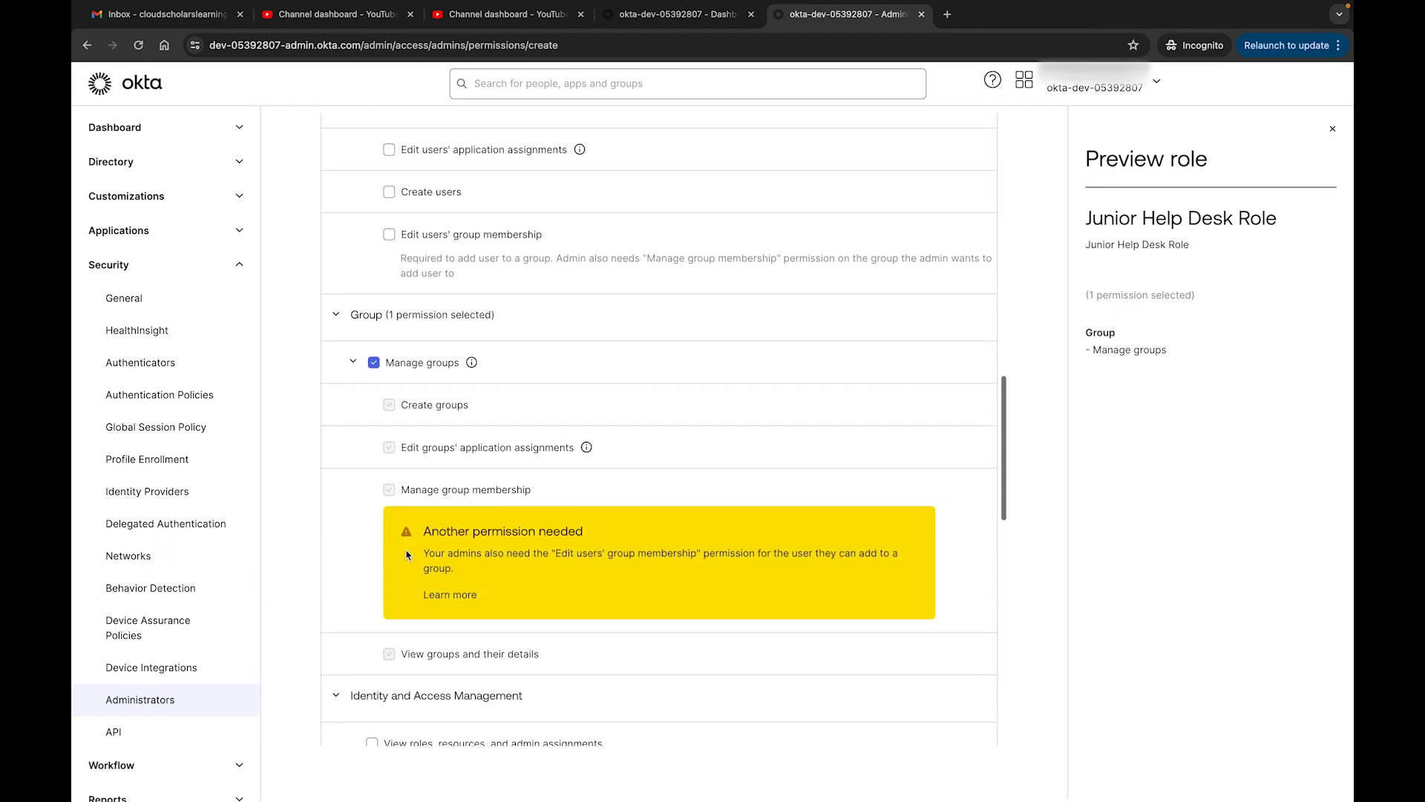
click(389, 238)
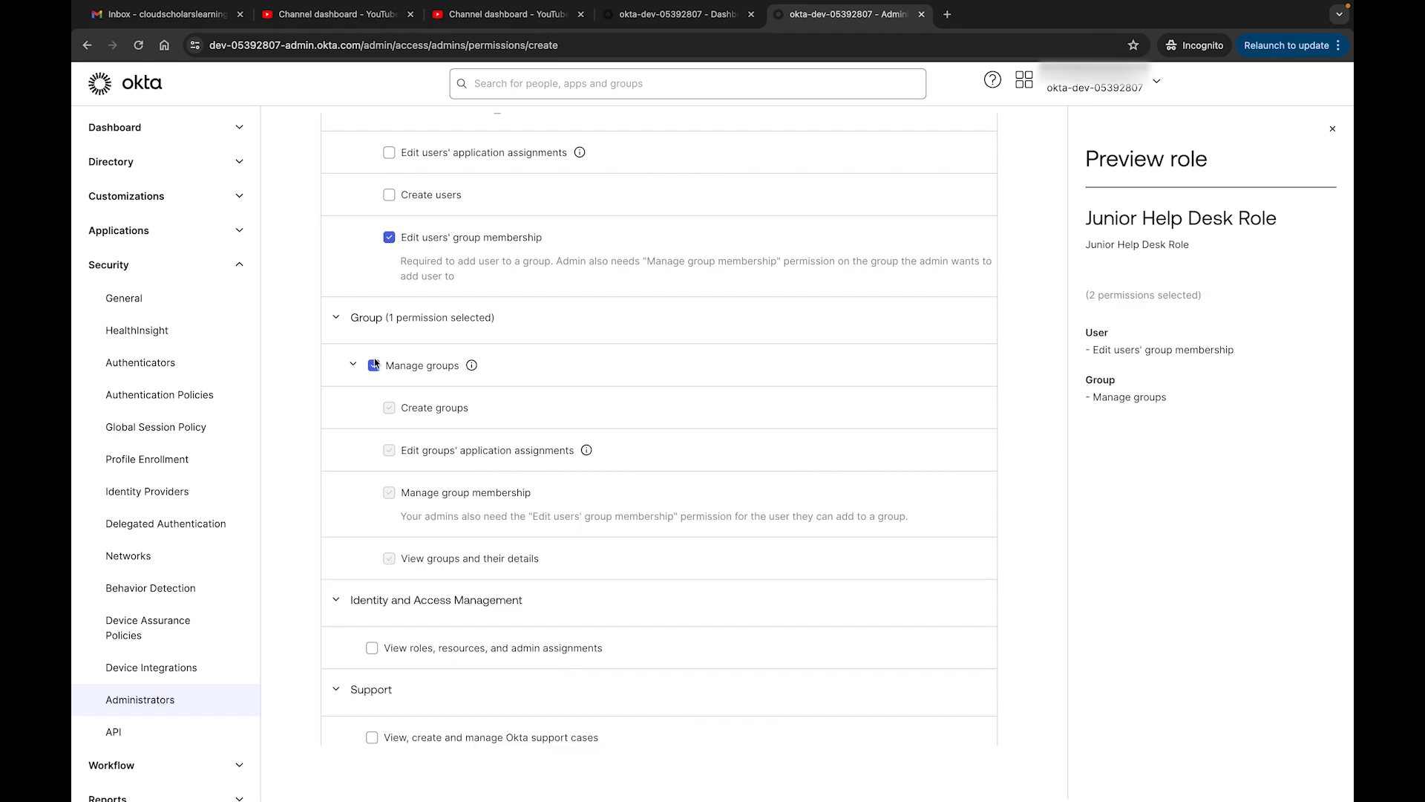
click(389, 237)
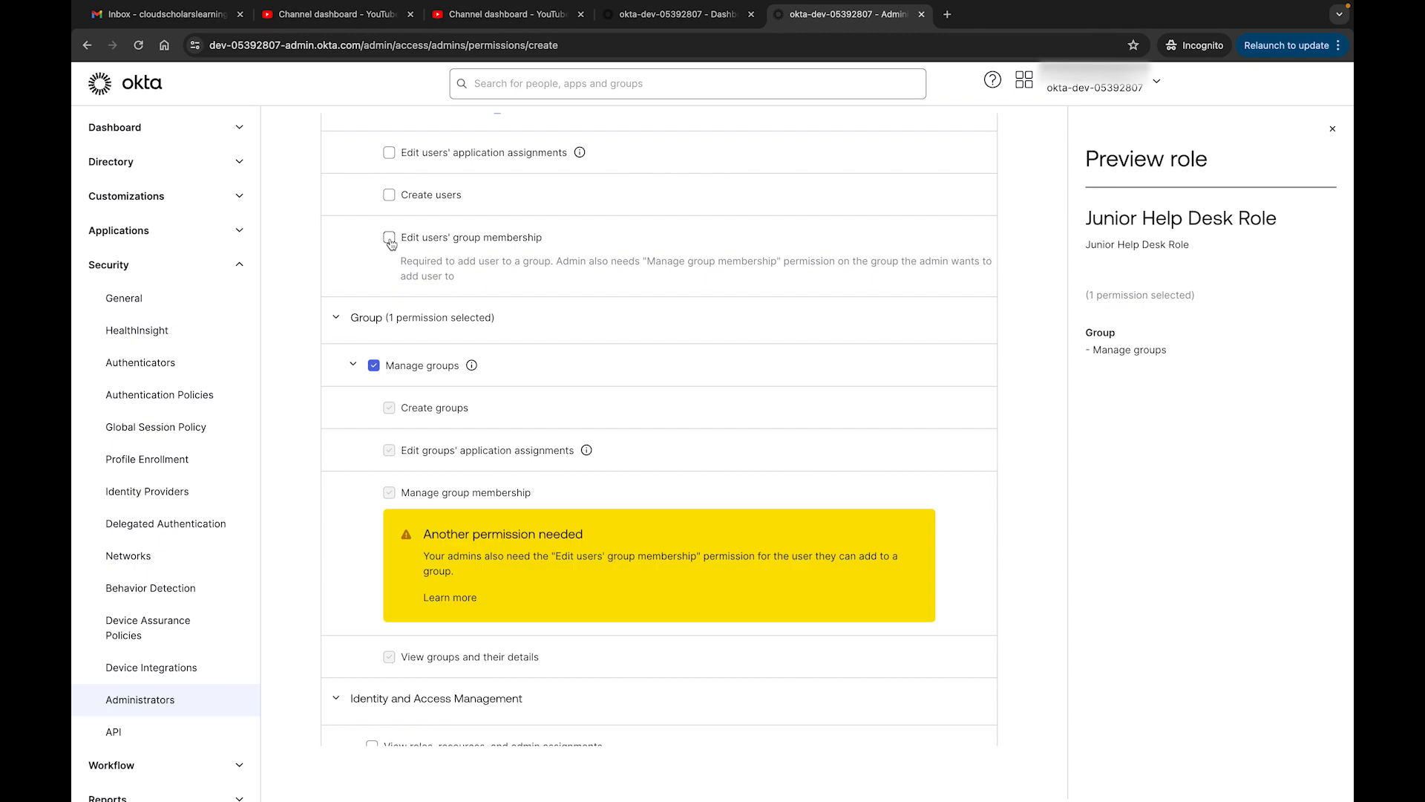
click(374, 365)
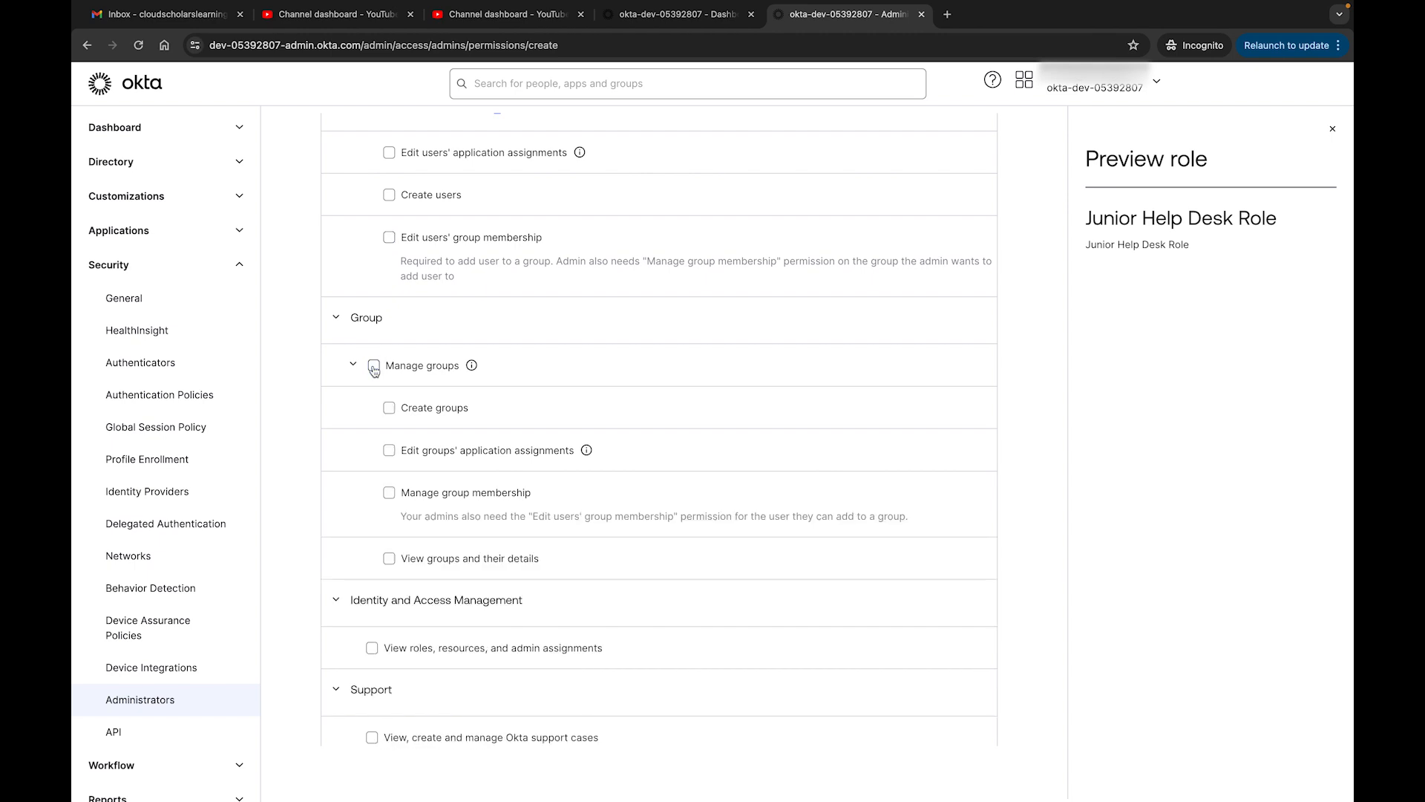
- Grant the role the group permissions Create groups, Edit groups' application assignments, and View groups and their details
click(389, 409)
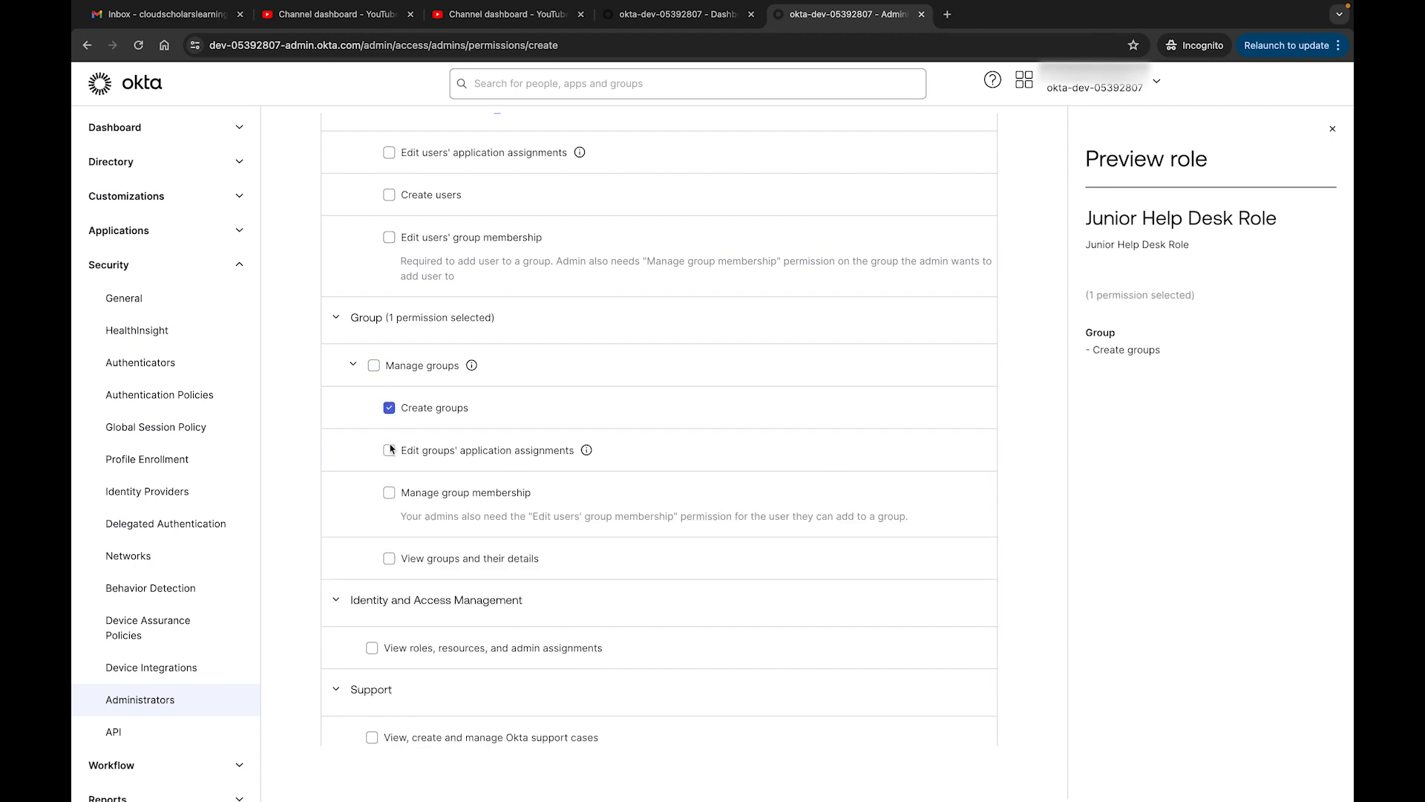
click(389, 451)
click(389, 493)
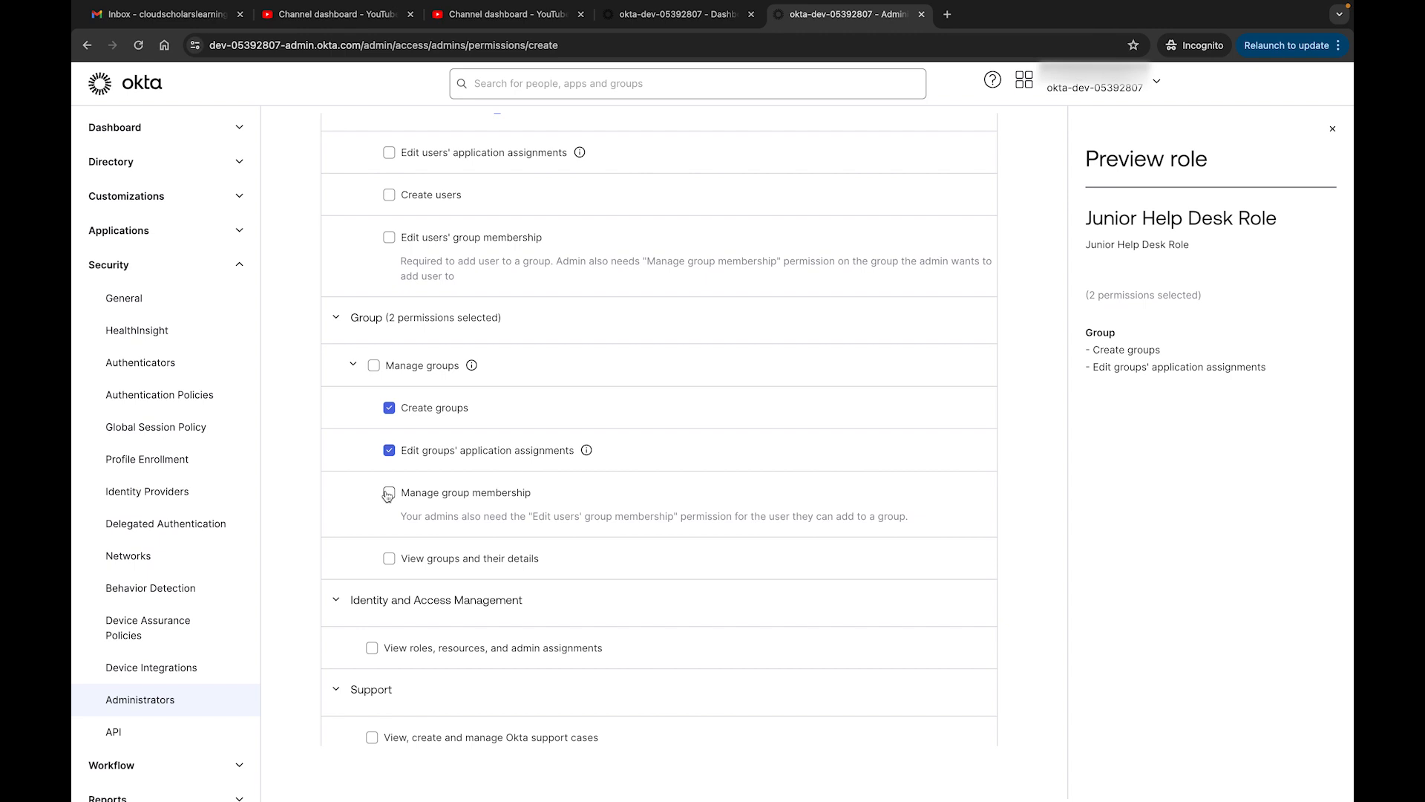
click(389, 493)
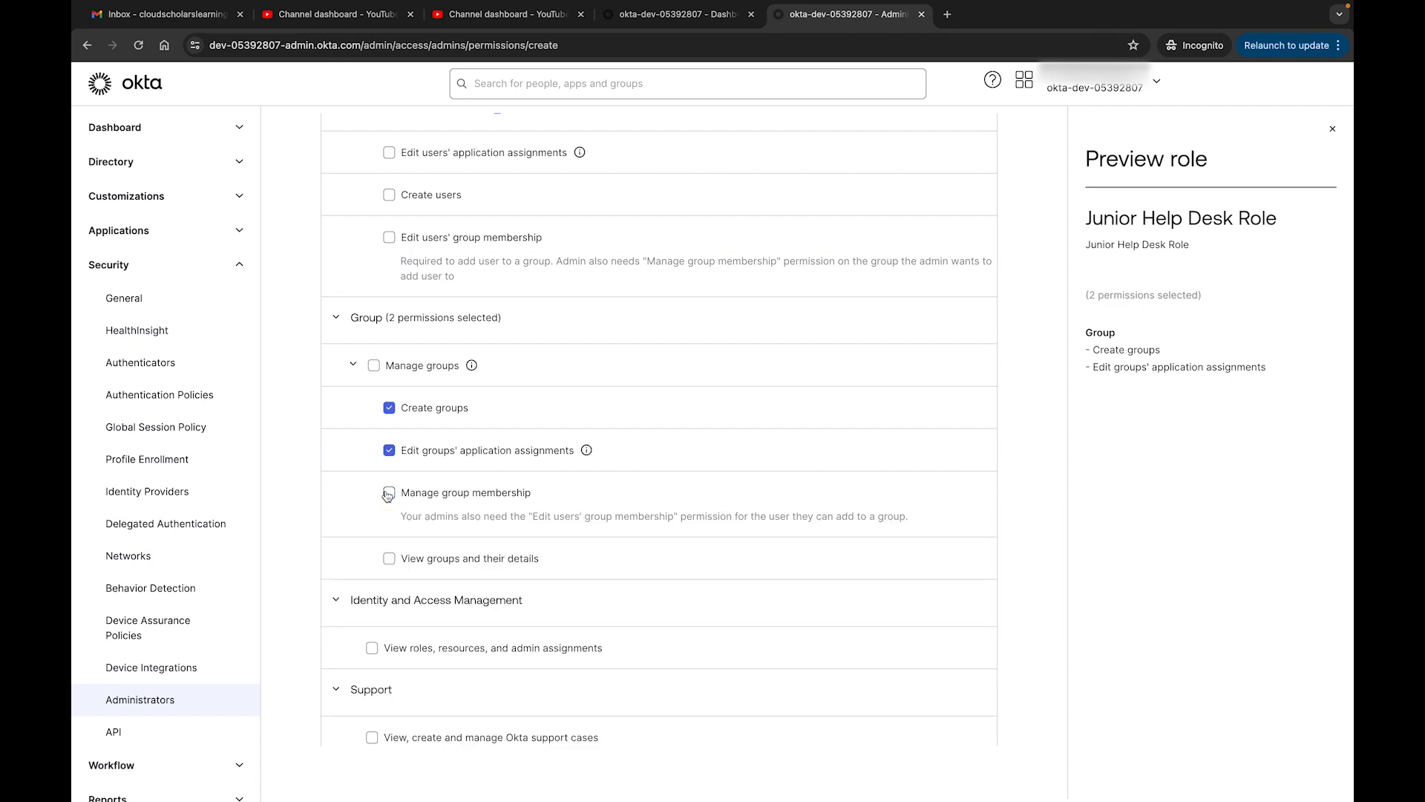
click(389, 559)
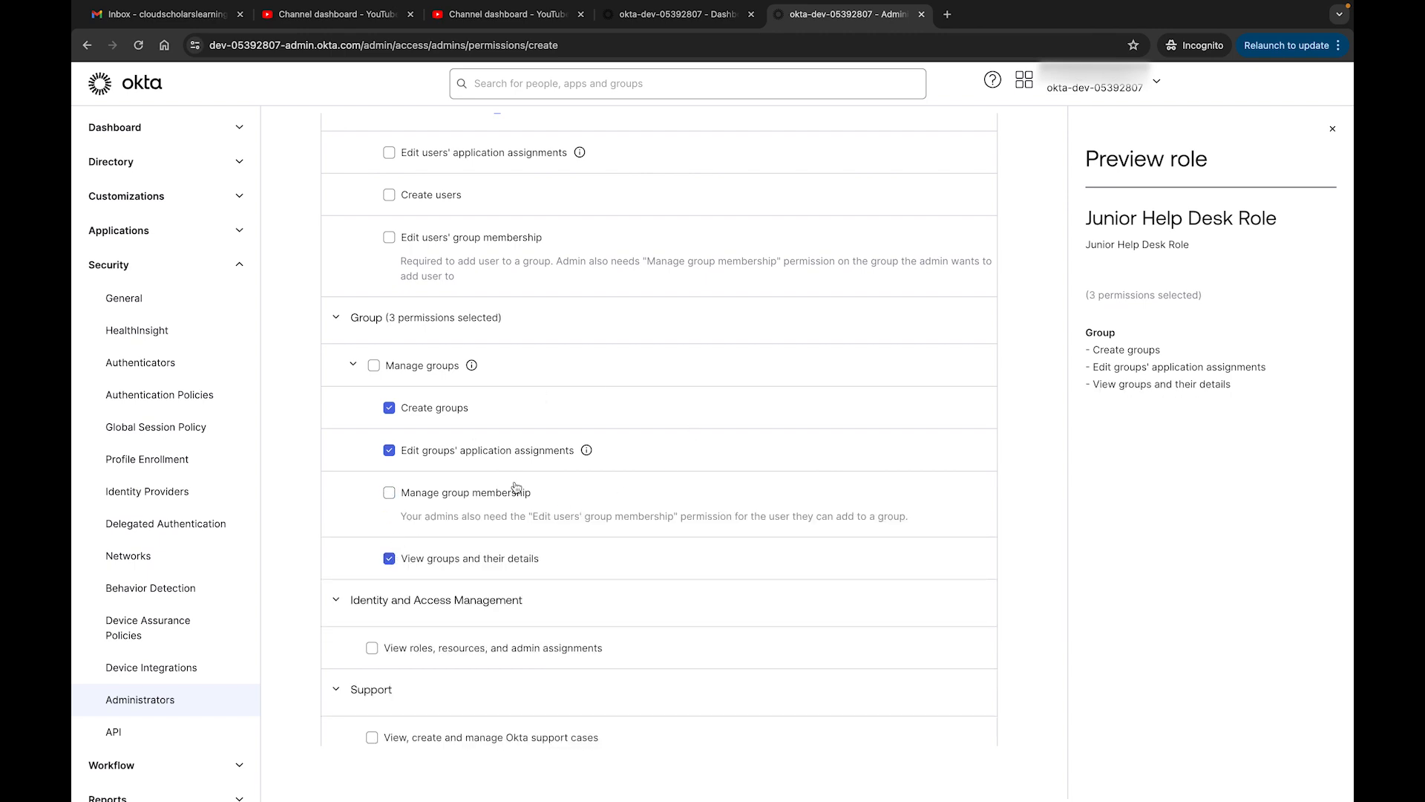
- Grant the role the permissions View, create and manage Okta support cases and Manage applications
scroll(612, 443, down, 3)
scroll(612, 443, down, 2)
click(373, 431)
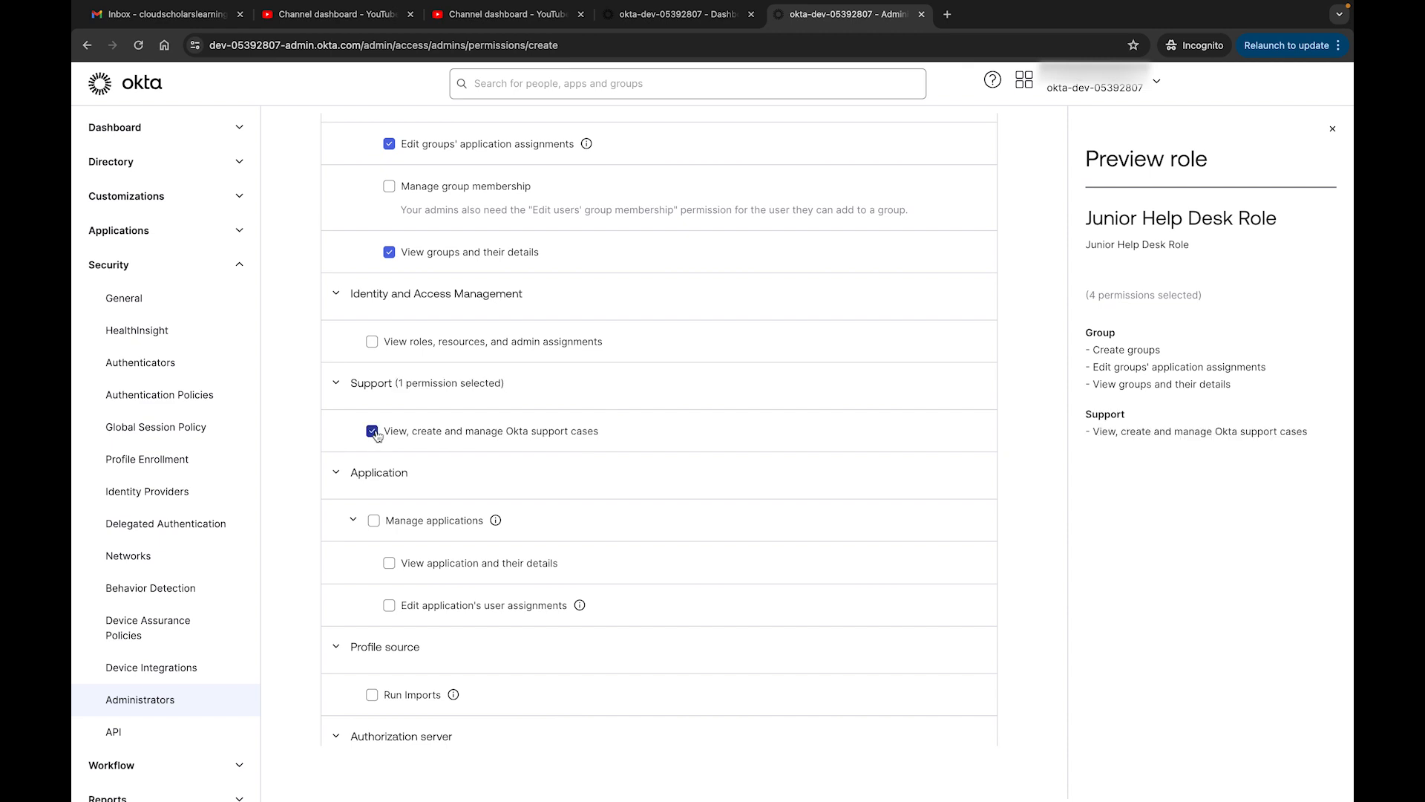
scroll(377, 436, down, 4)
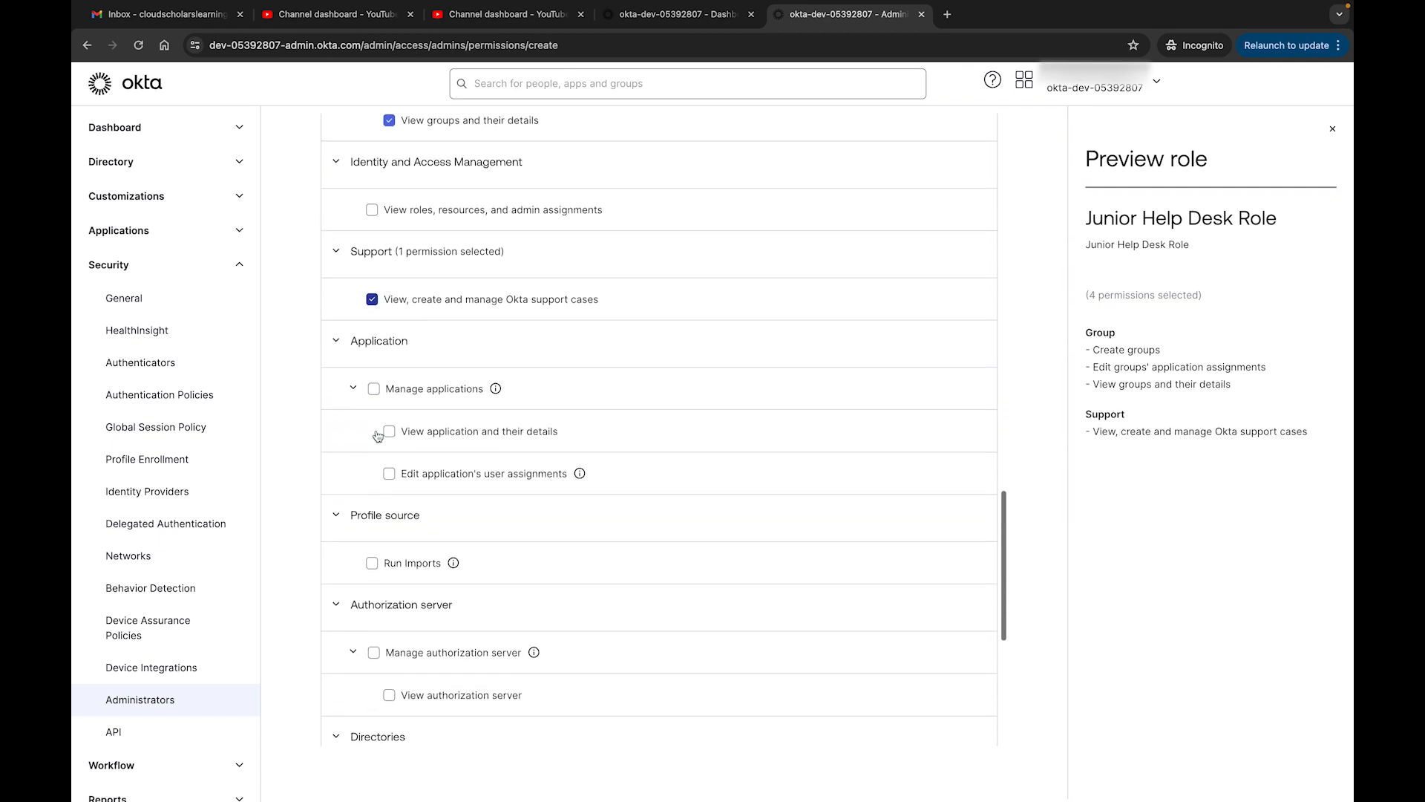
scroll(378, 435, up, 3)
scroll(378, 435, up, 1)
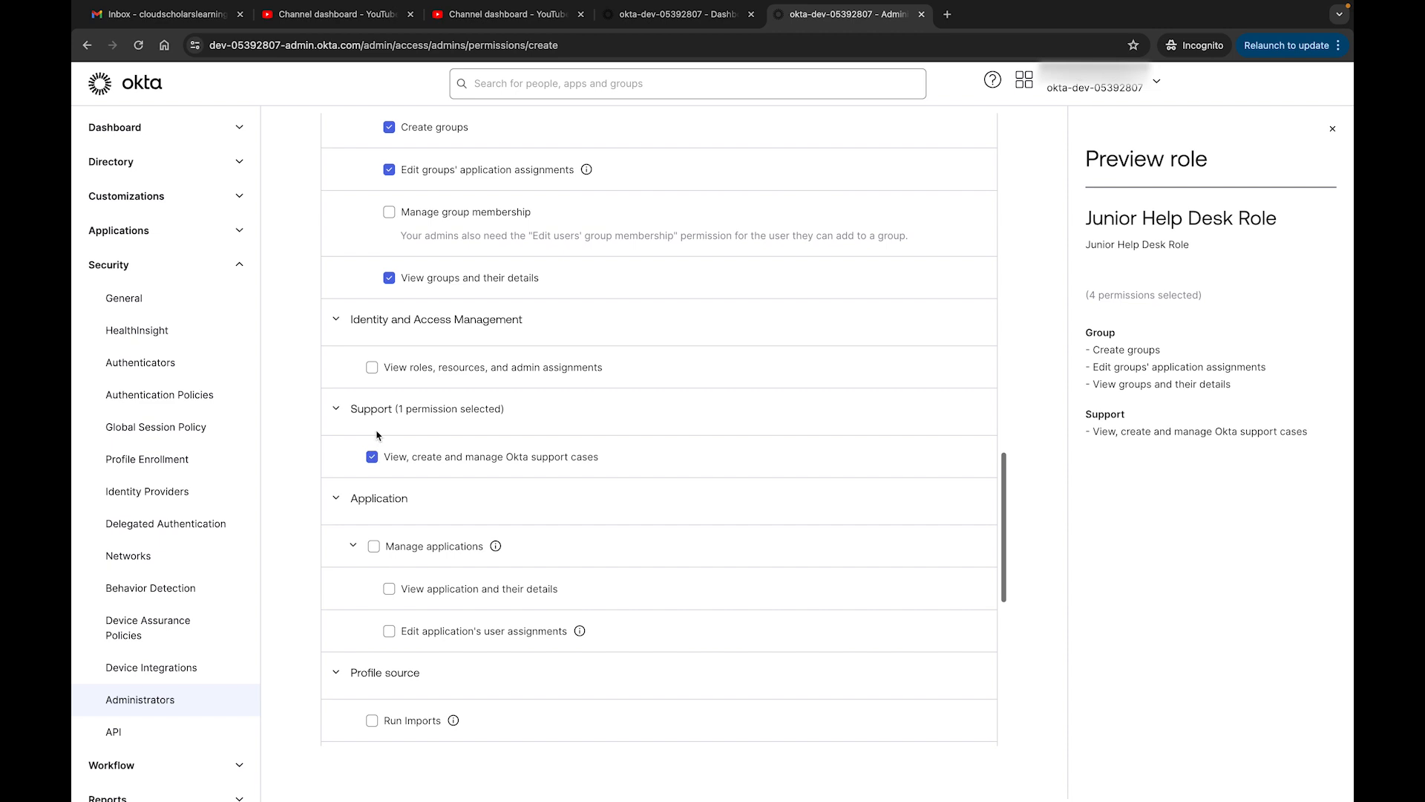
click(374, 546)
scroll(377, 552, down, 1)
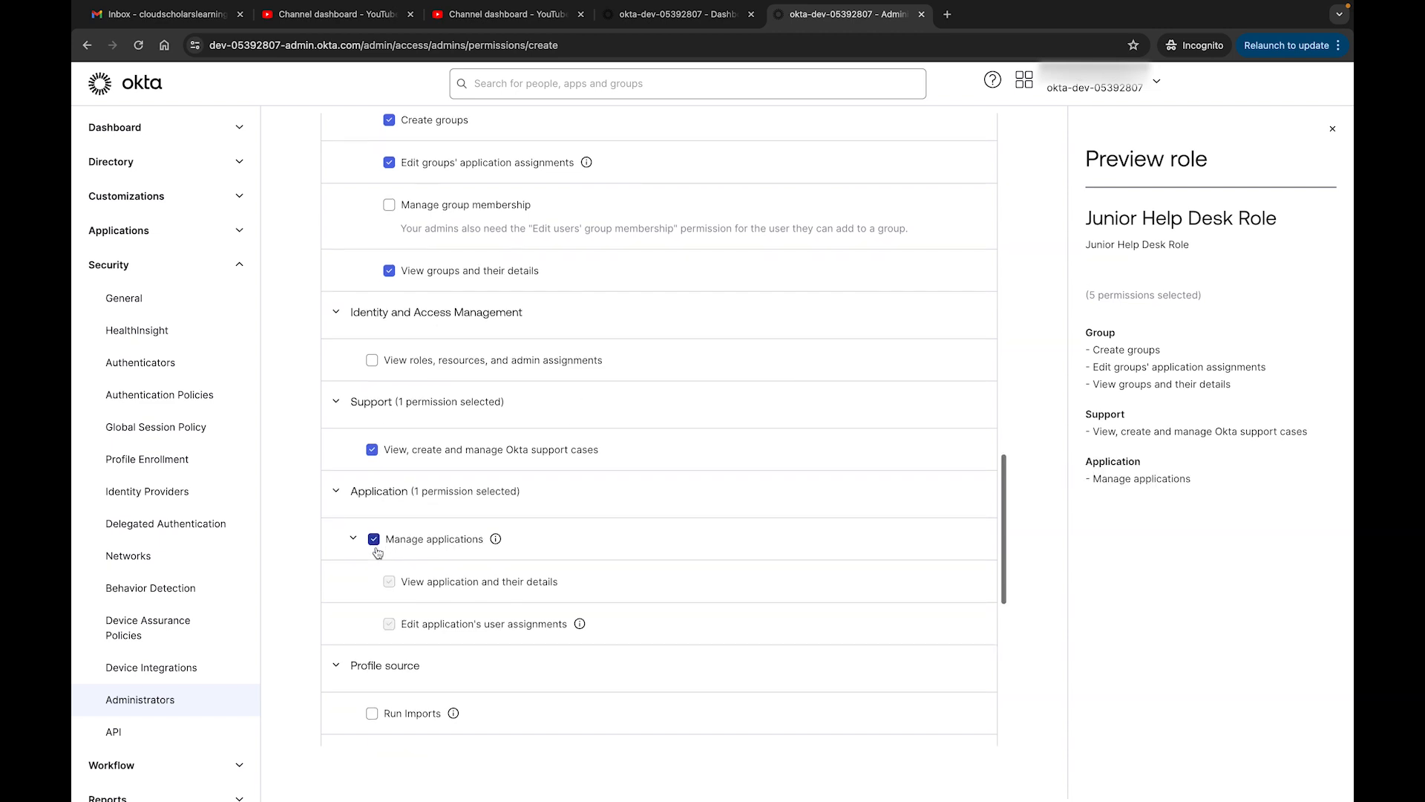
scroll(378, 553, down, 6)
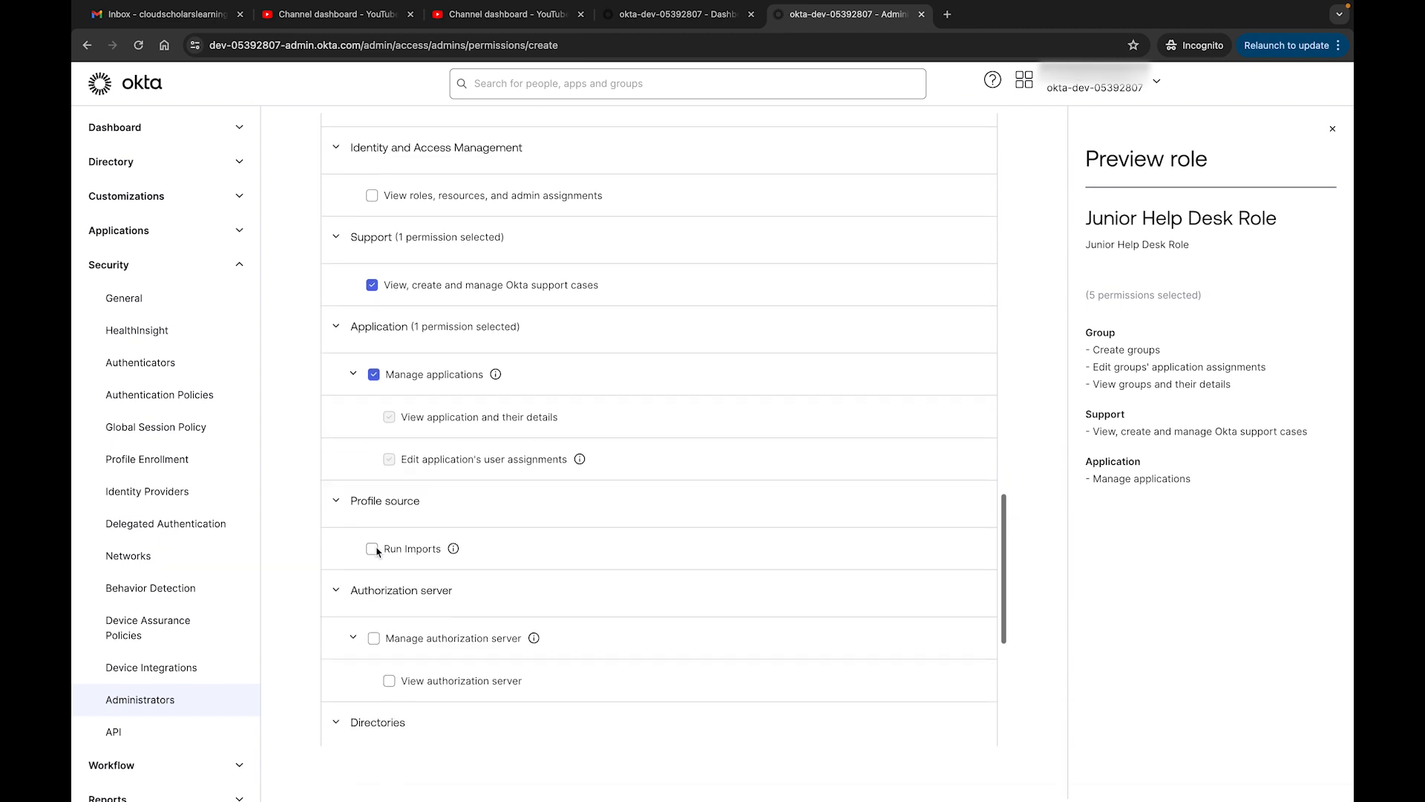
scroll(378, 553, down, 3)
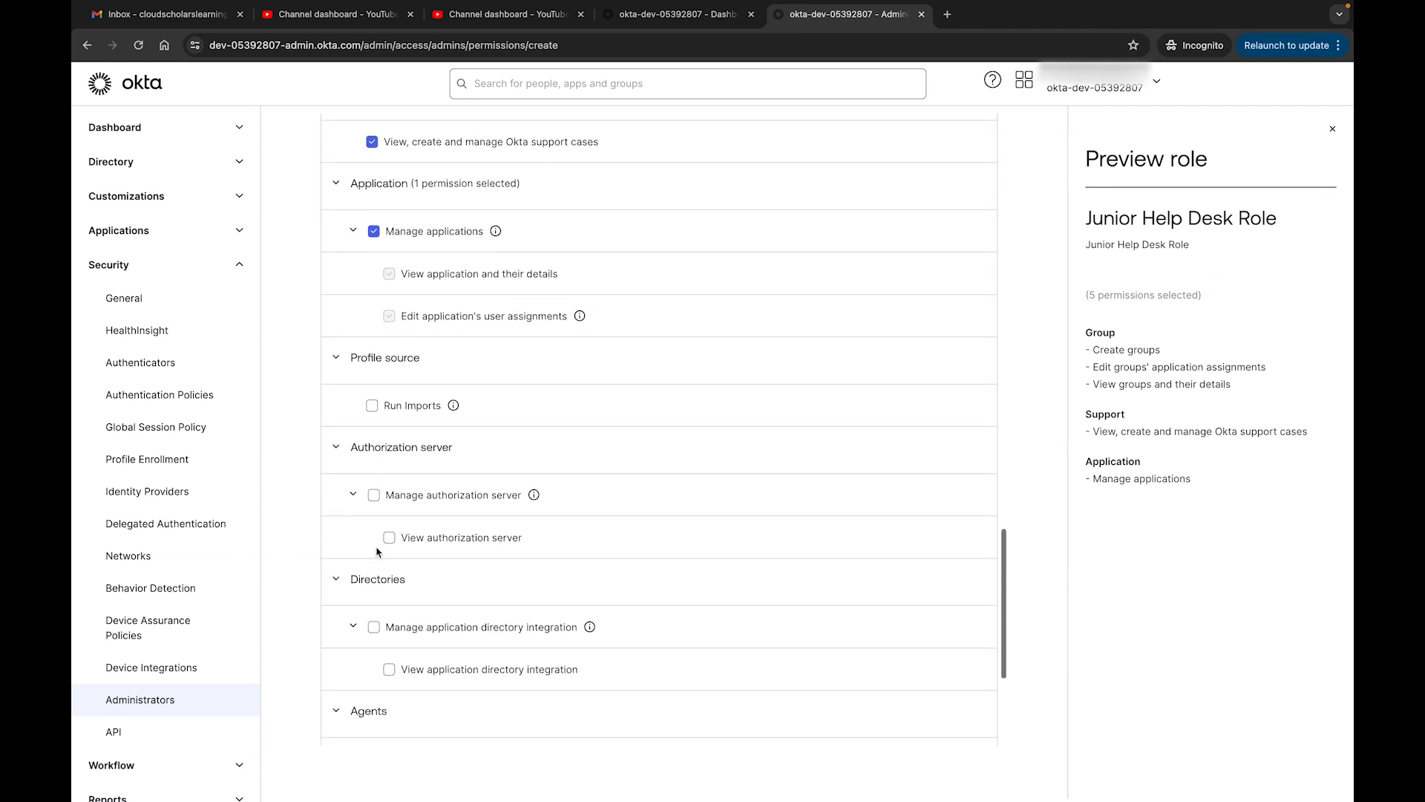
click(375, 486)
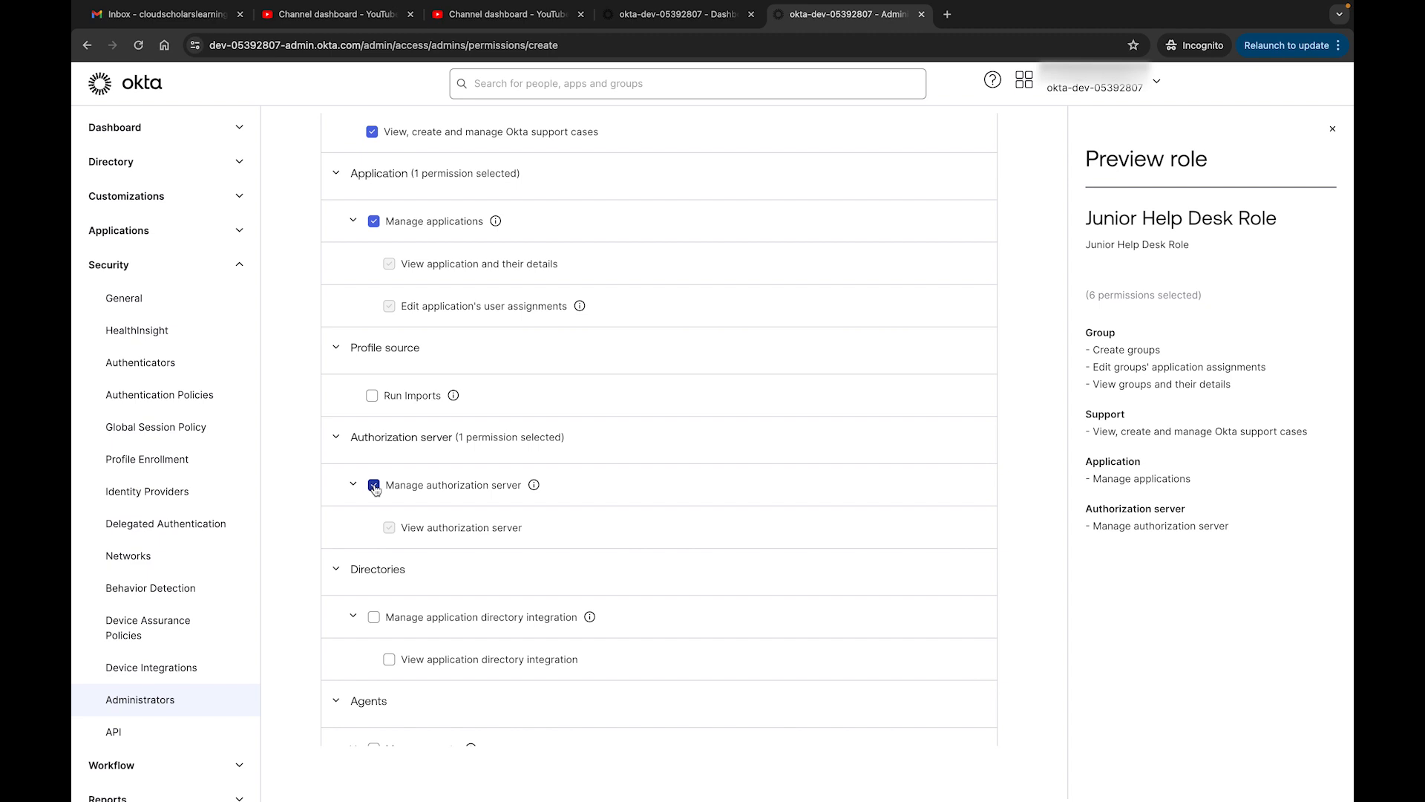
click(374, 485)
- Check the remaining permissions and save the Junior Help Desk Role
scroll(375, 490, down, 4)
scroll(715, 330, up, 15)
scroll(715, 330, up, 5)
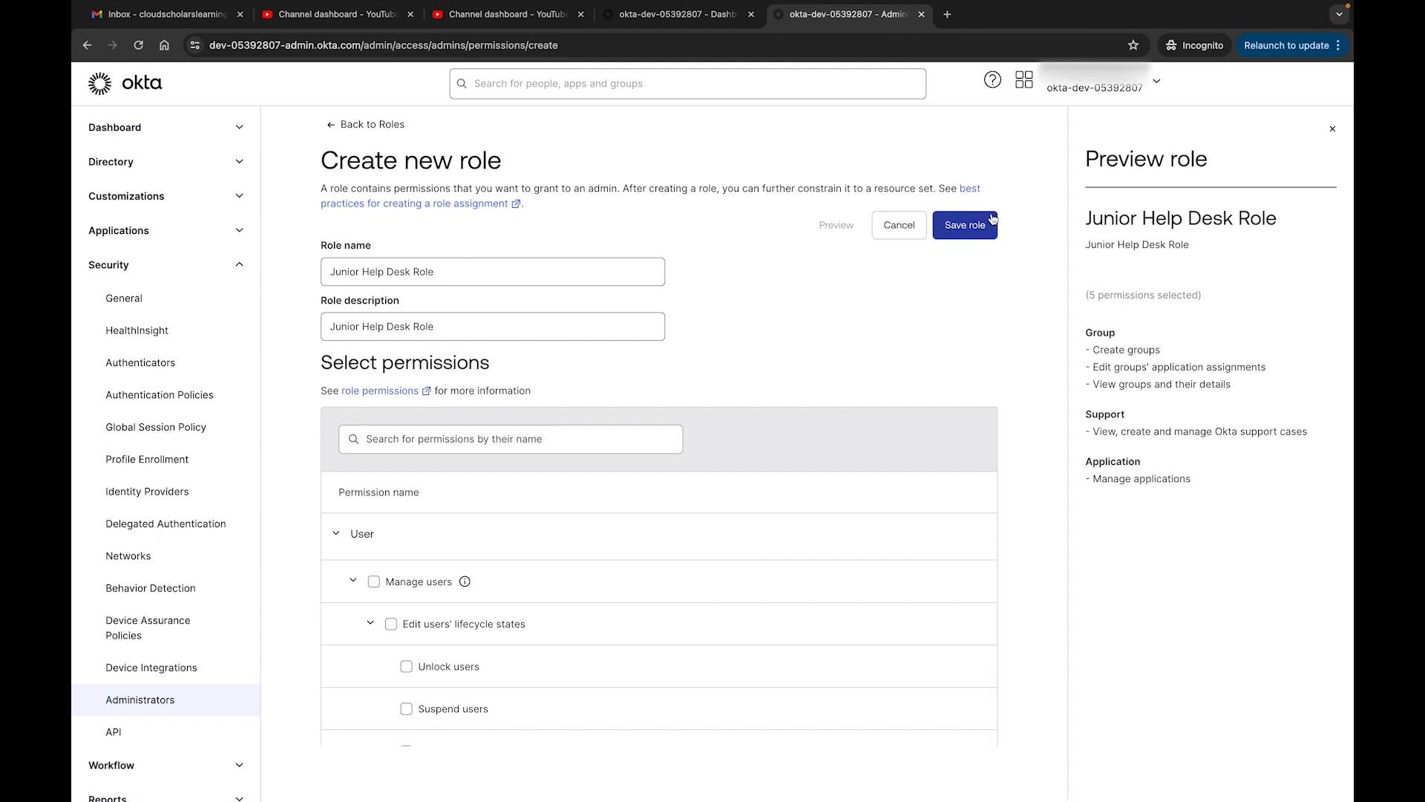
click(963, 224)
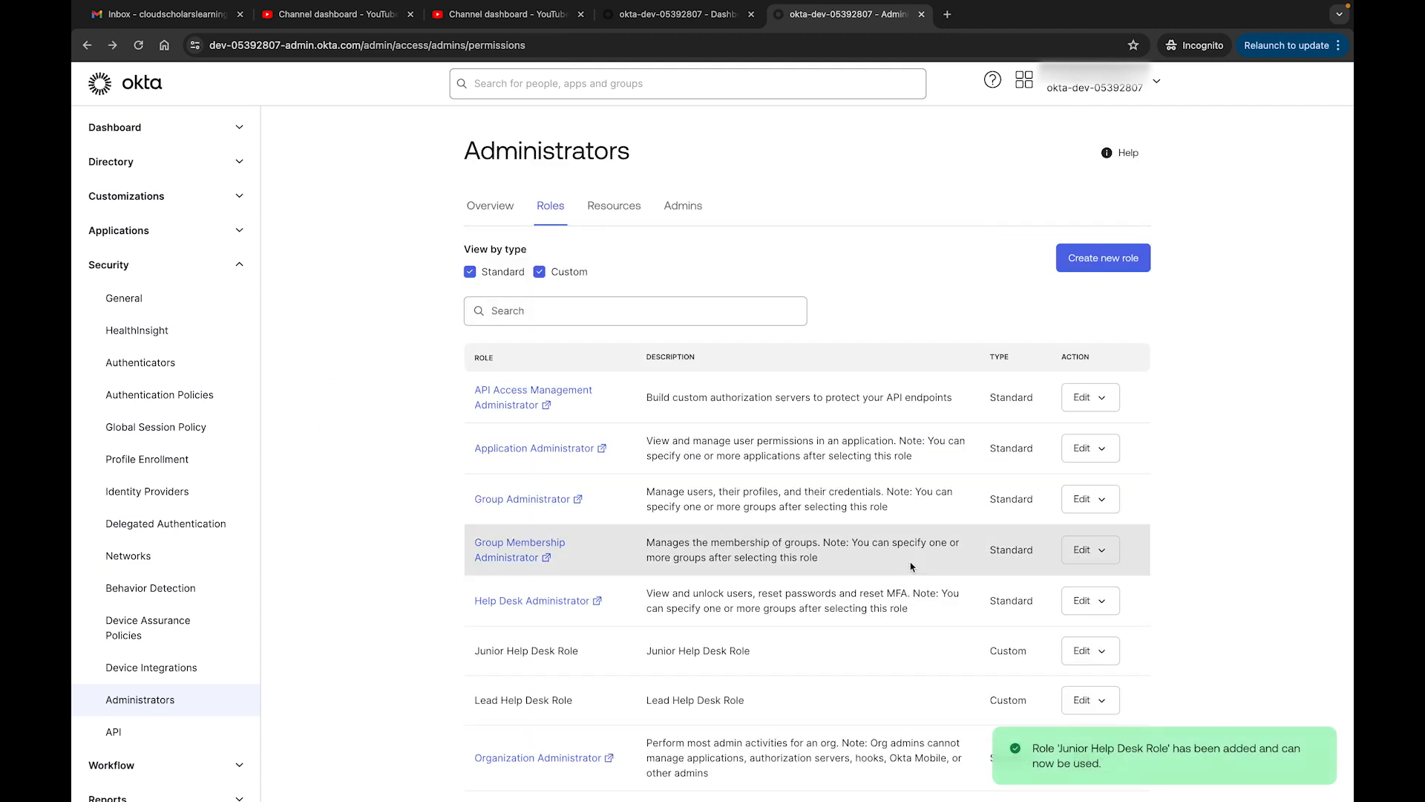
- Start a new administrator resource set with "Junior HD" as both its name and description
click(608, 213)
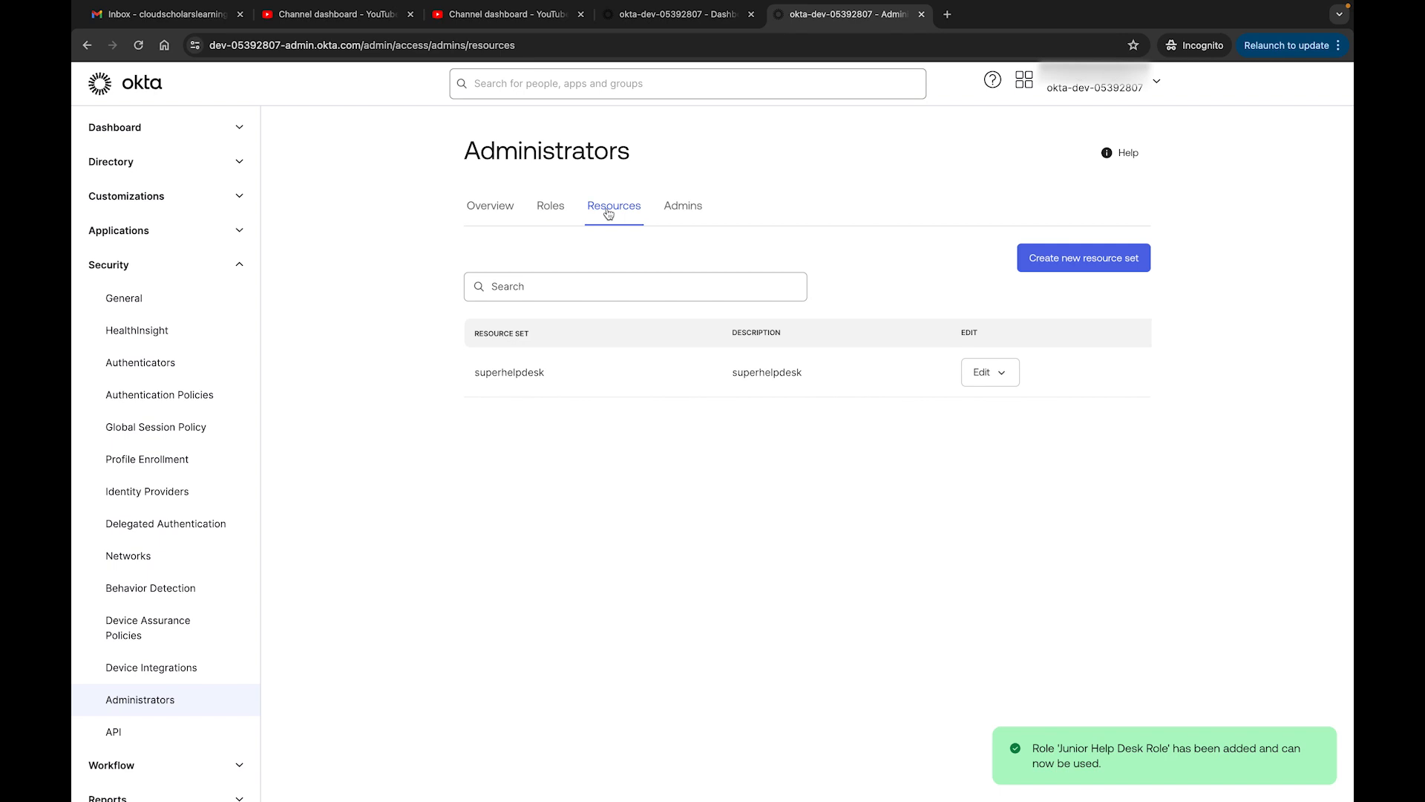
click(1139, 258)
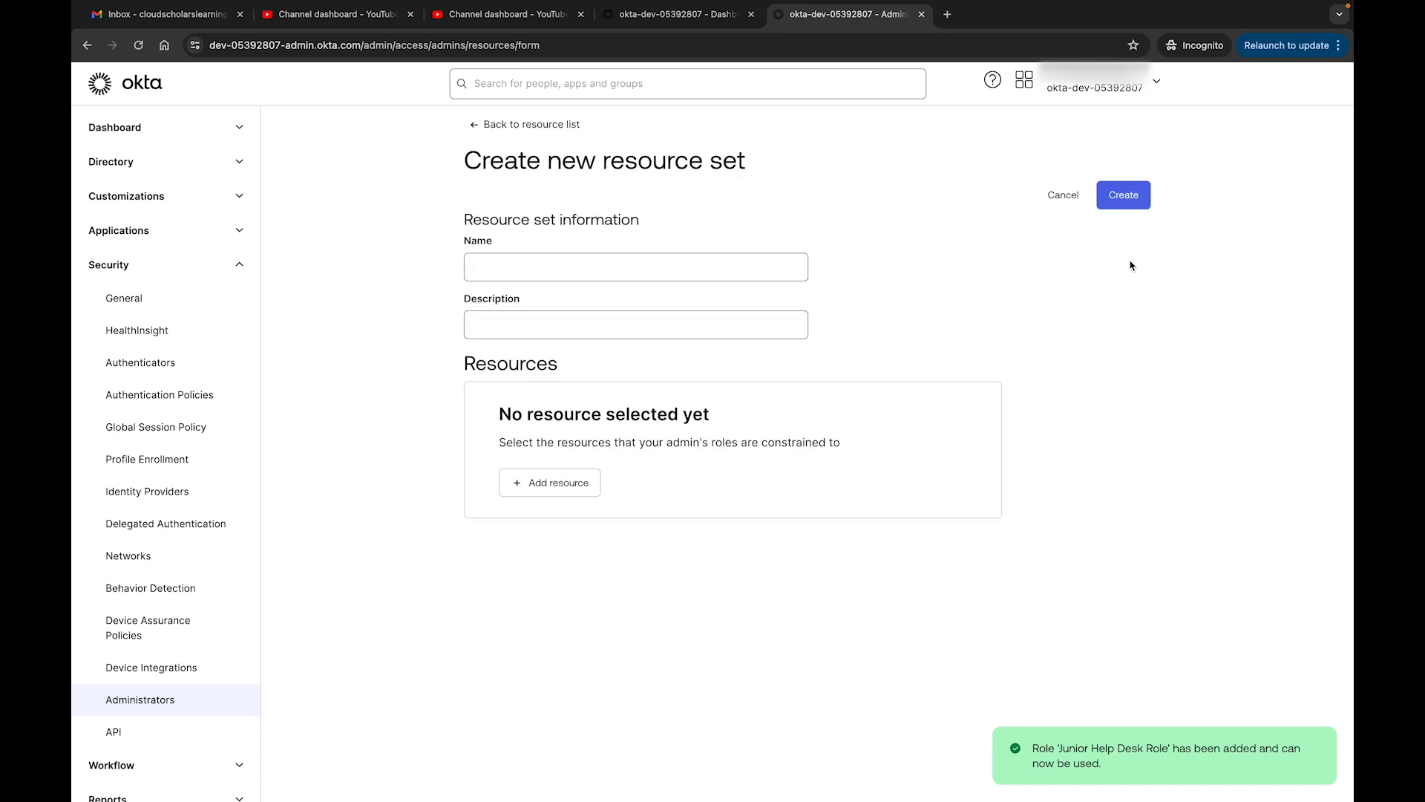
click(775, 267)
text(Junior HD)
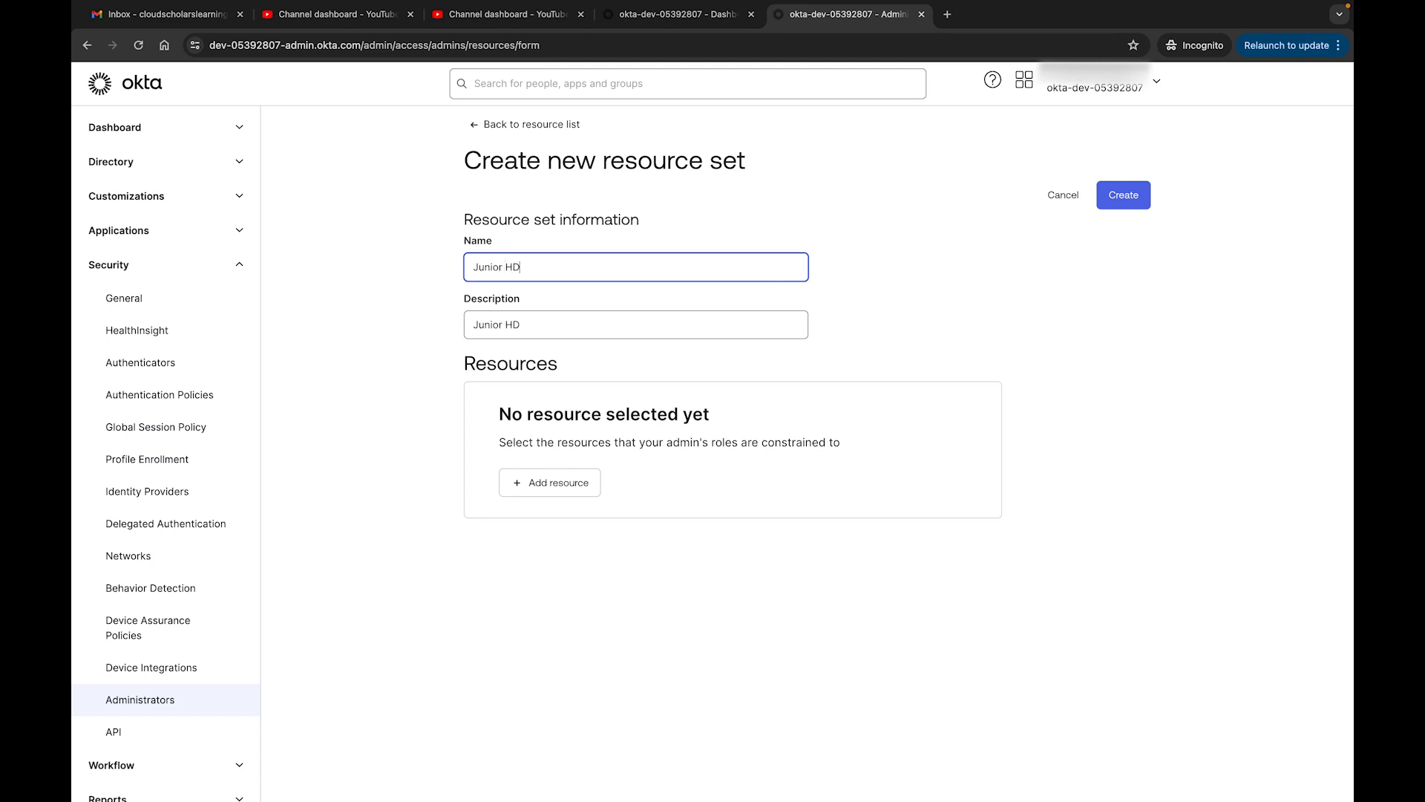
- Add the Groups resource type to the Junior HD resource set, covering all groups
click(557, 484)
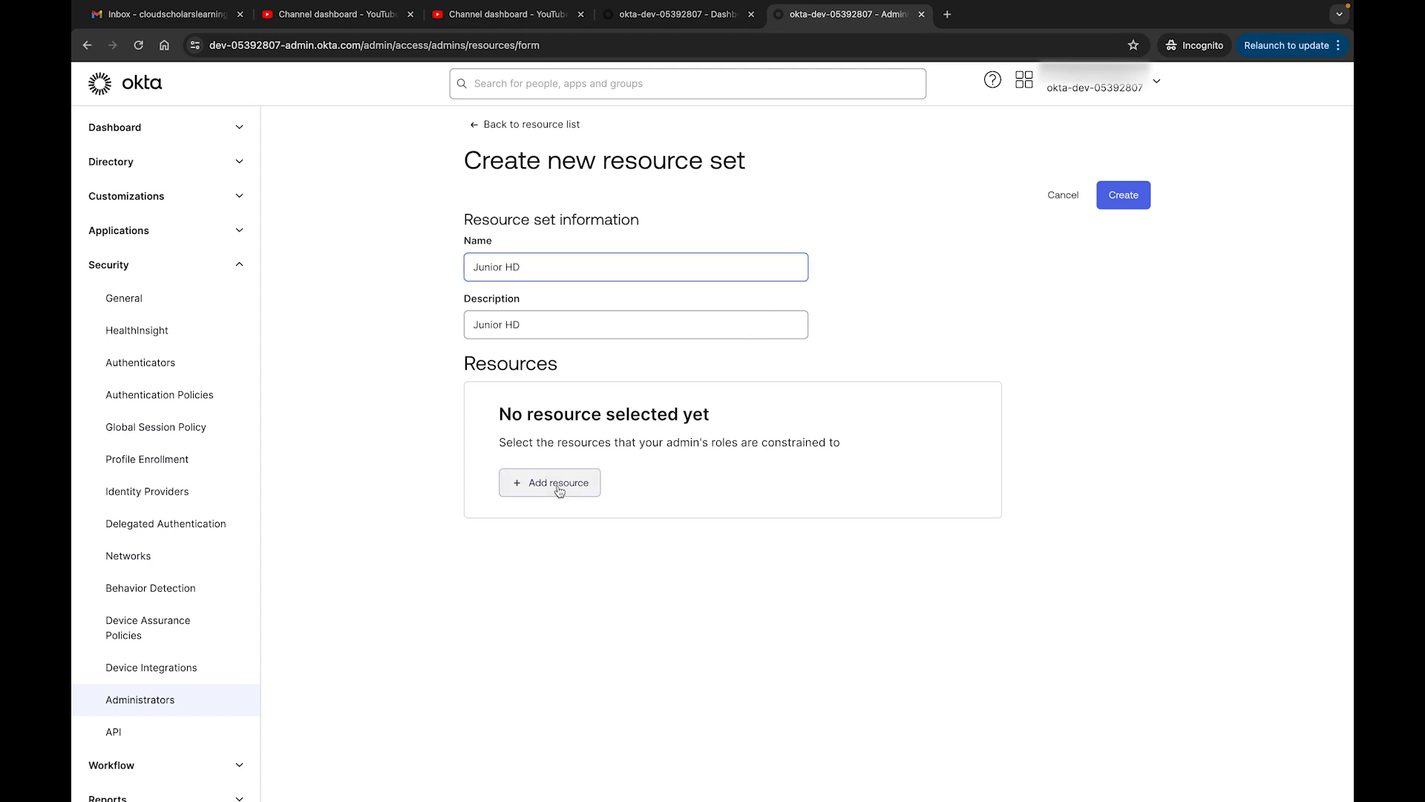
click(846, 252)
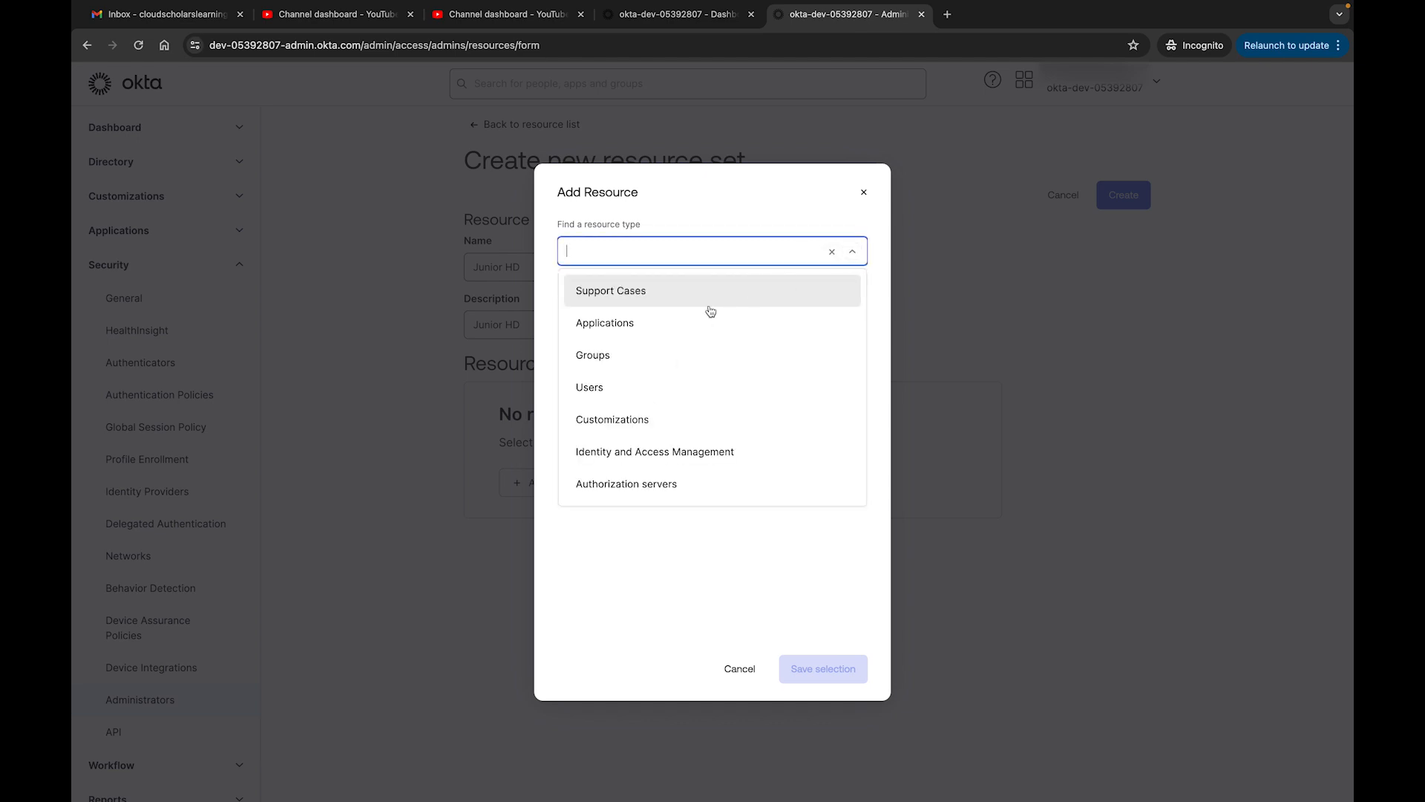
click(664, 355)
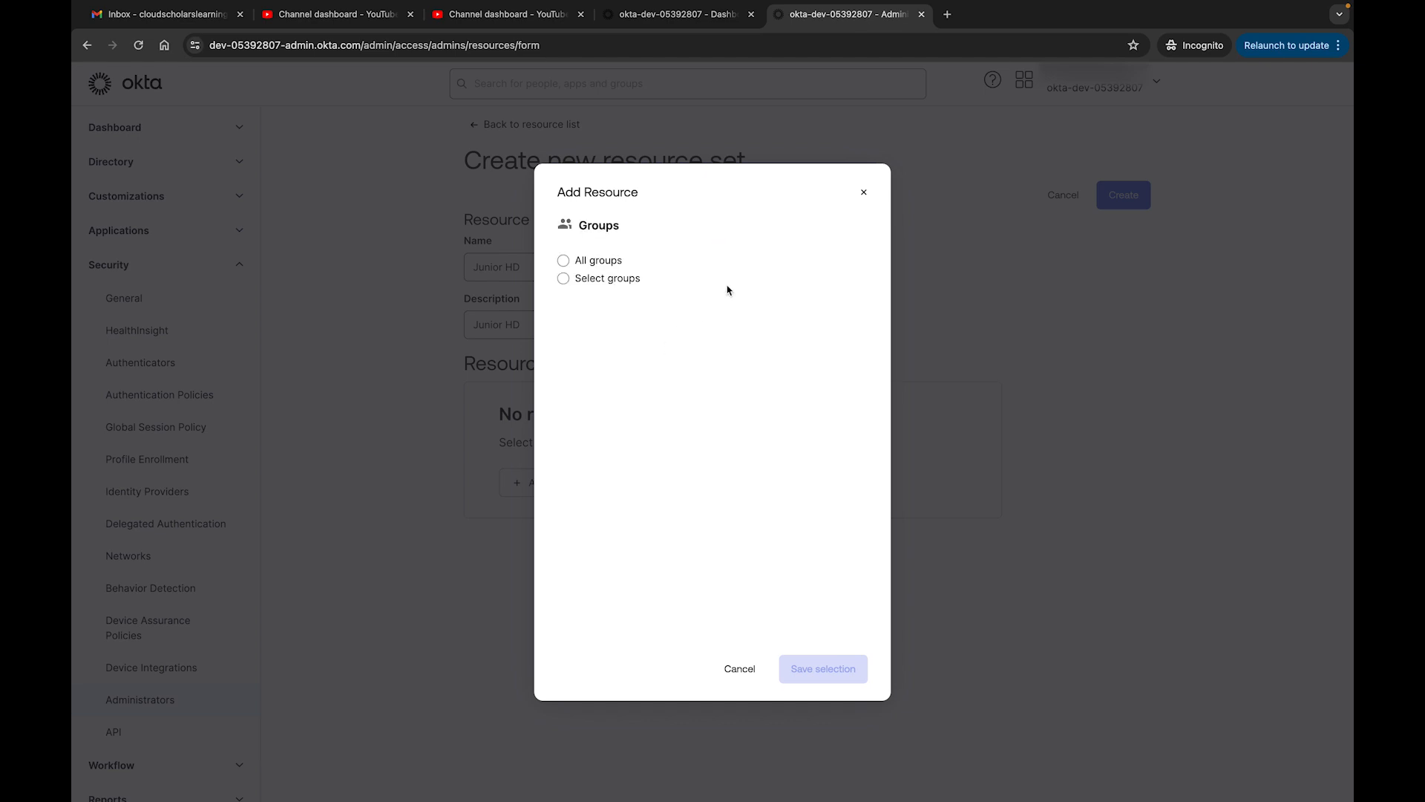
click(588, 261)
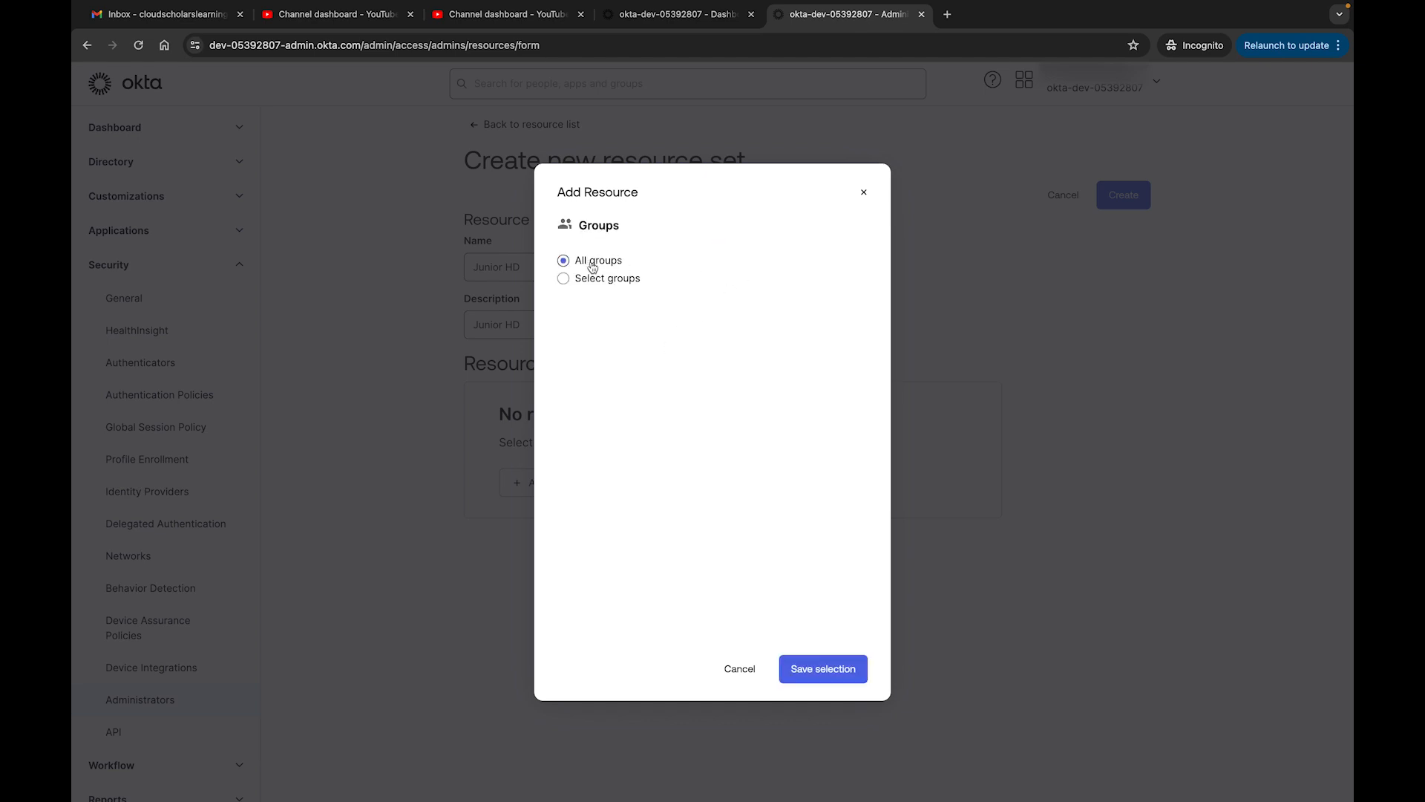
click(820, 666)
- Add Support Cases as another resource type, limited to cases opened by the admin
click(558, 517)
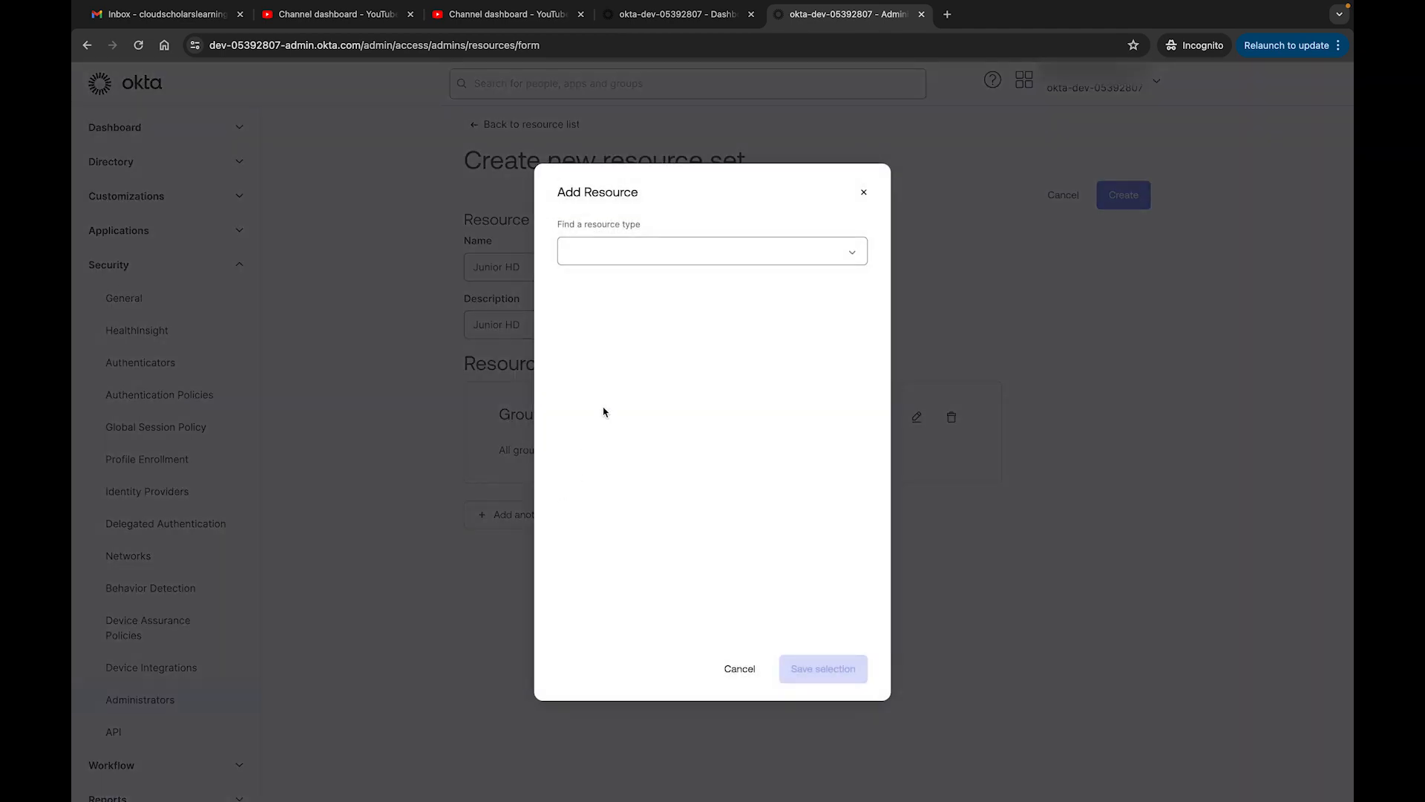
click(751, 253)
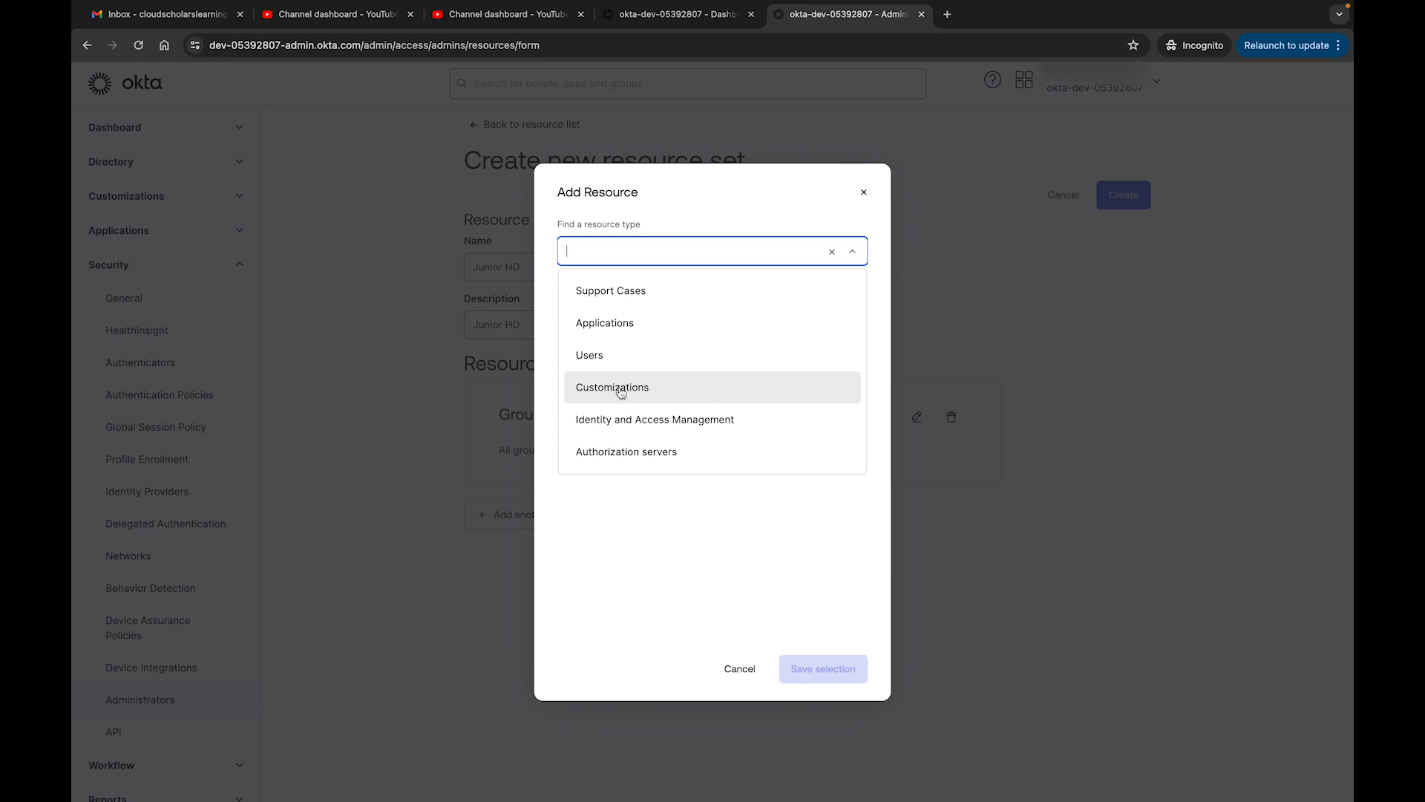
click(636, 292)
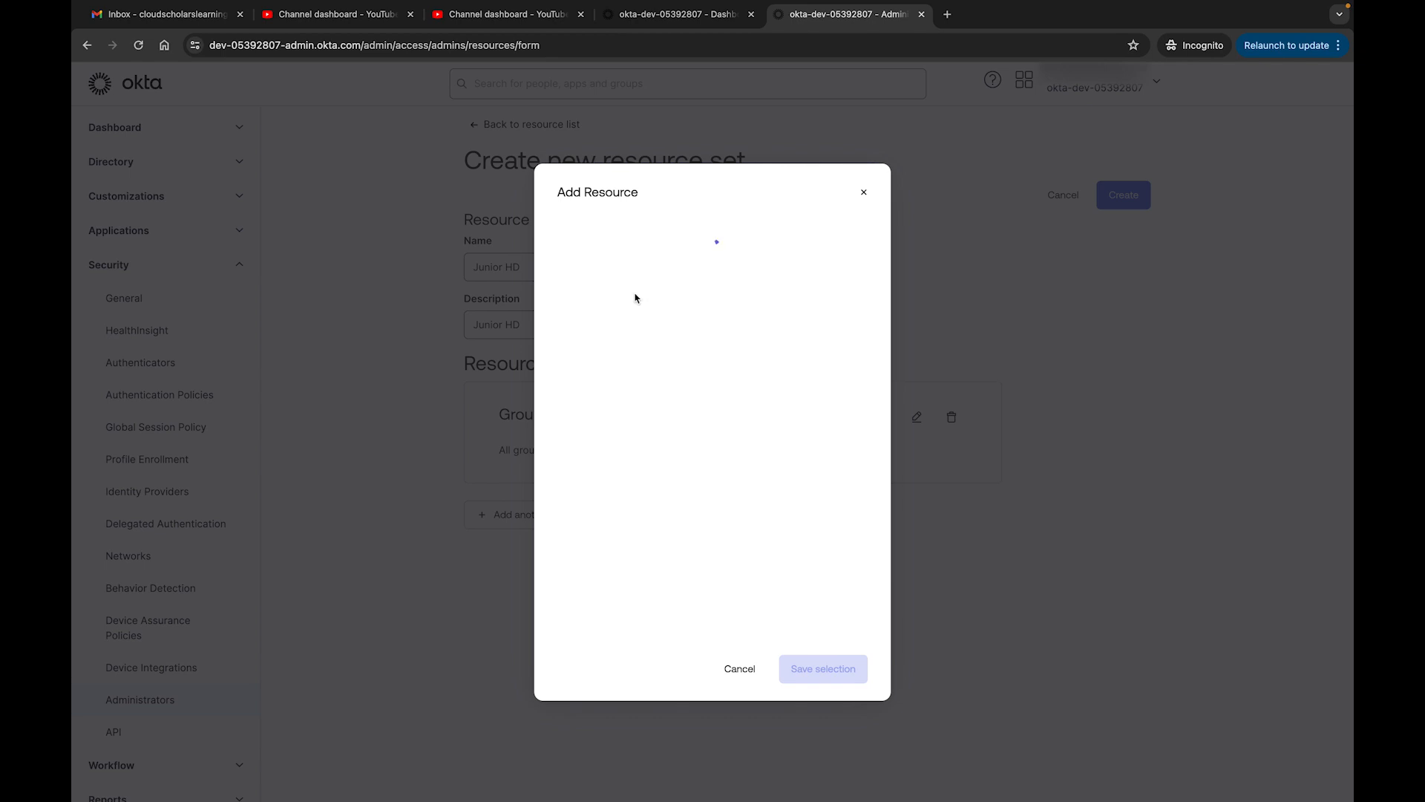
click(632, 266)
click(820, 668)
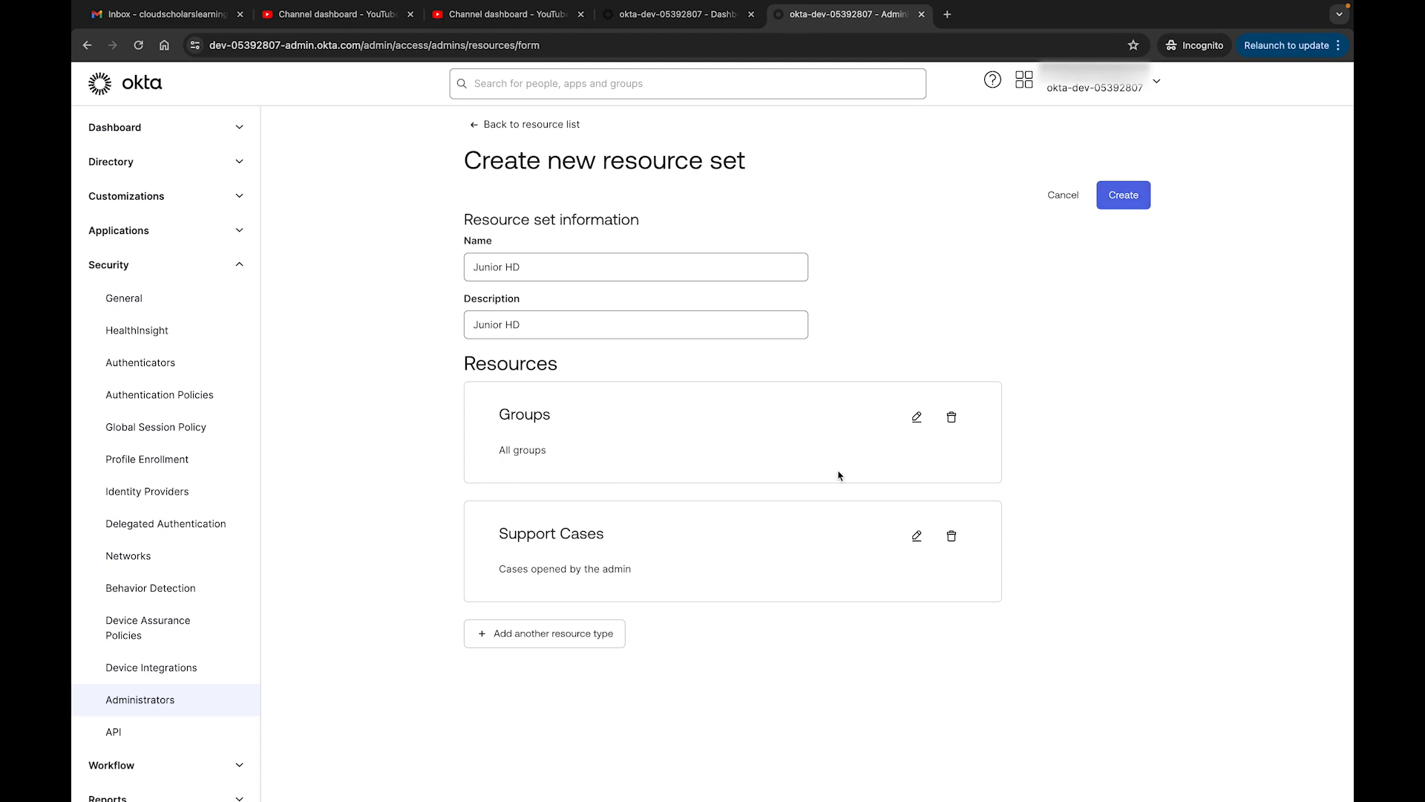
- Check the other available resource types without adding one, and create the Junior HD resource set
click(569, 633)
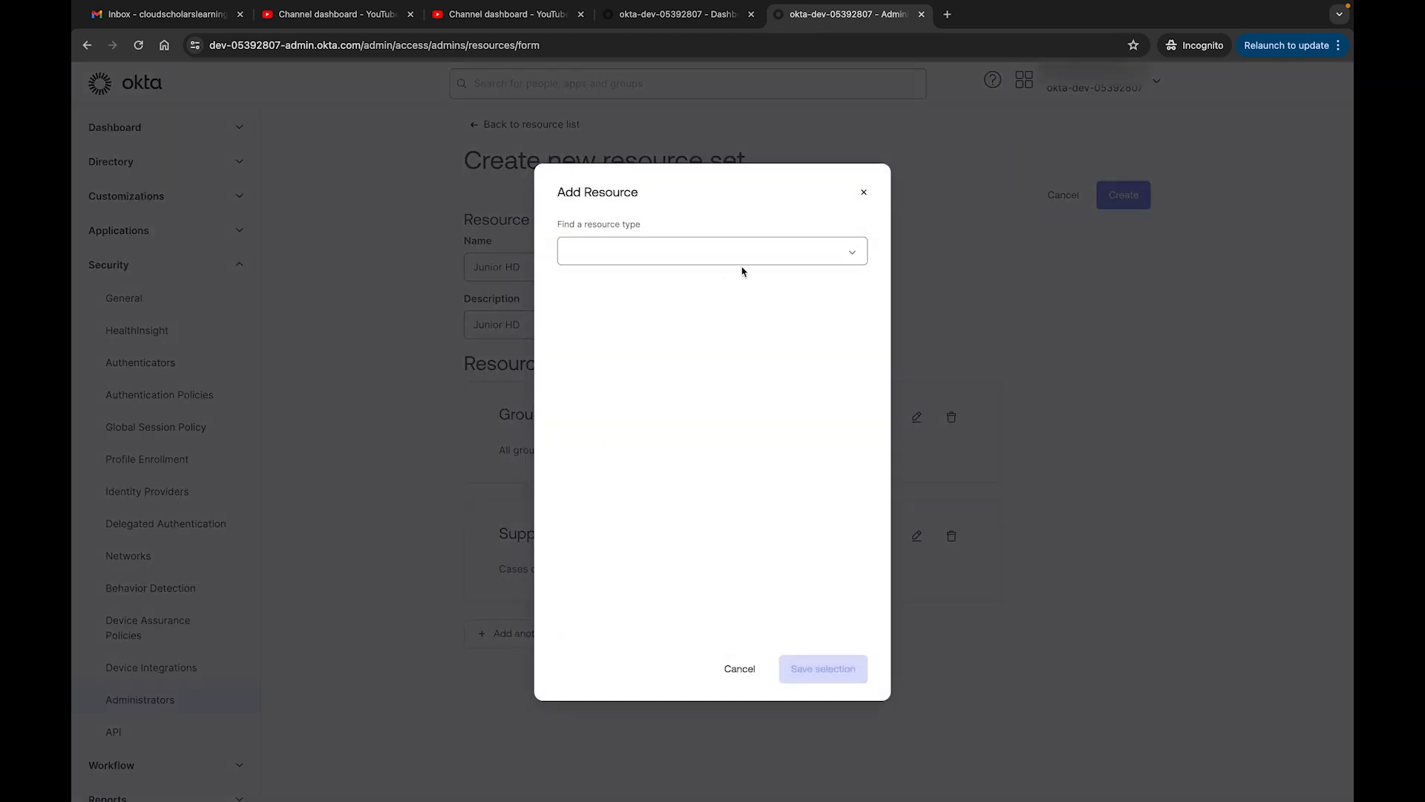
click(852, 252)
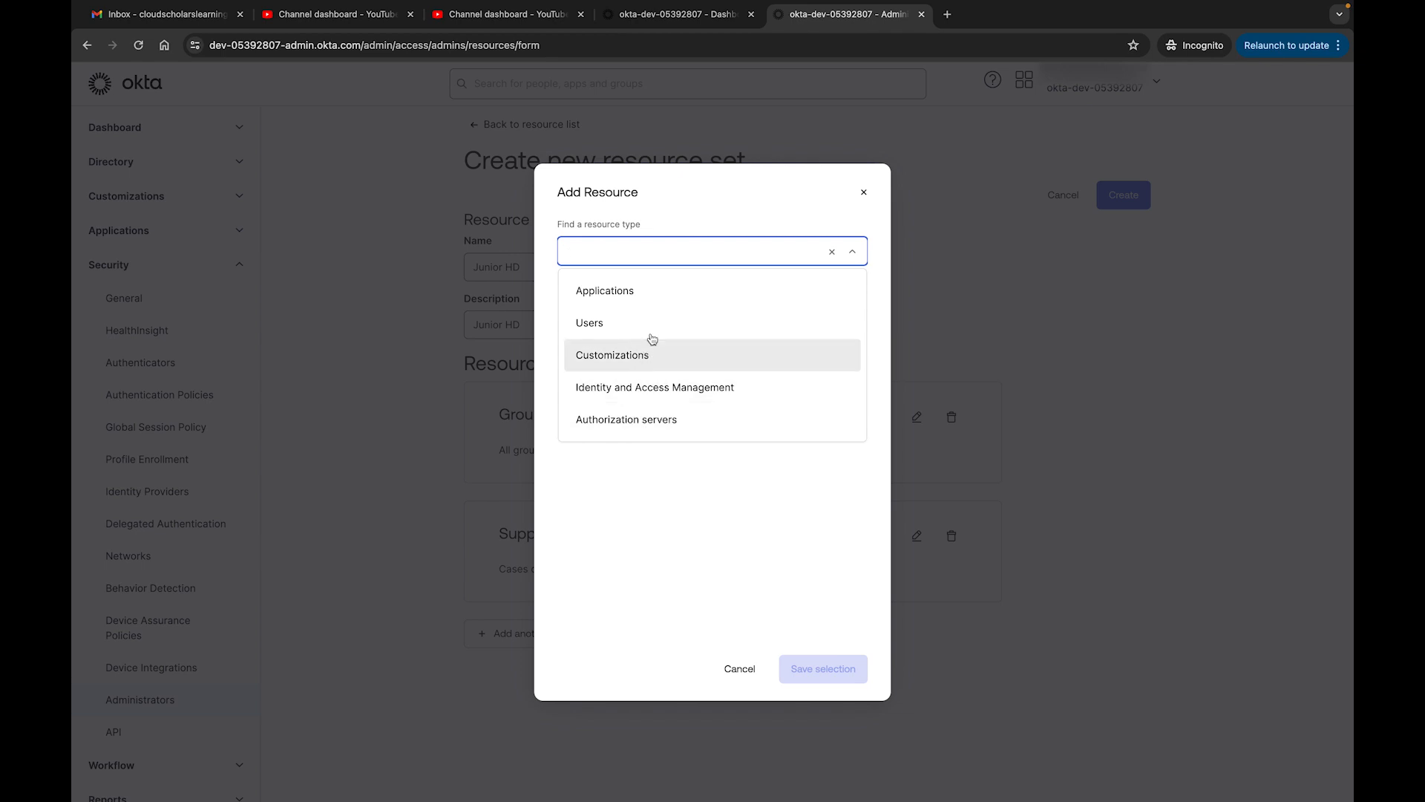
click(864, 193)
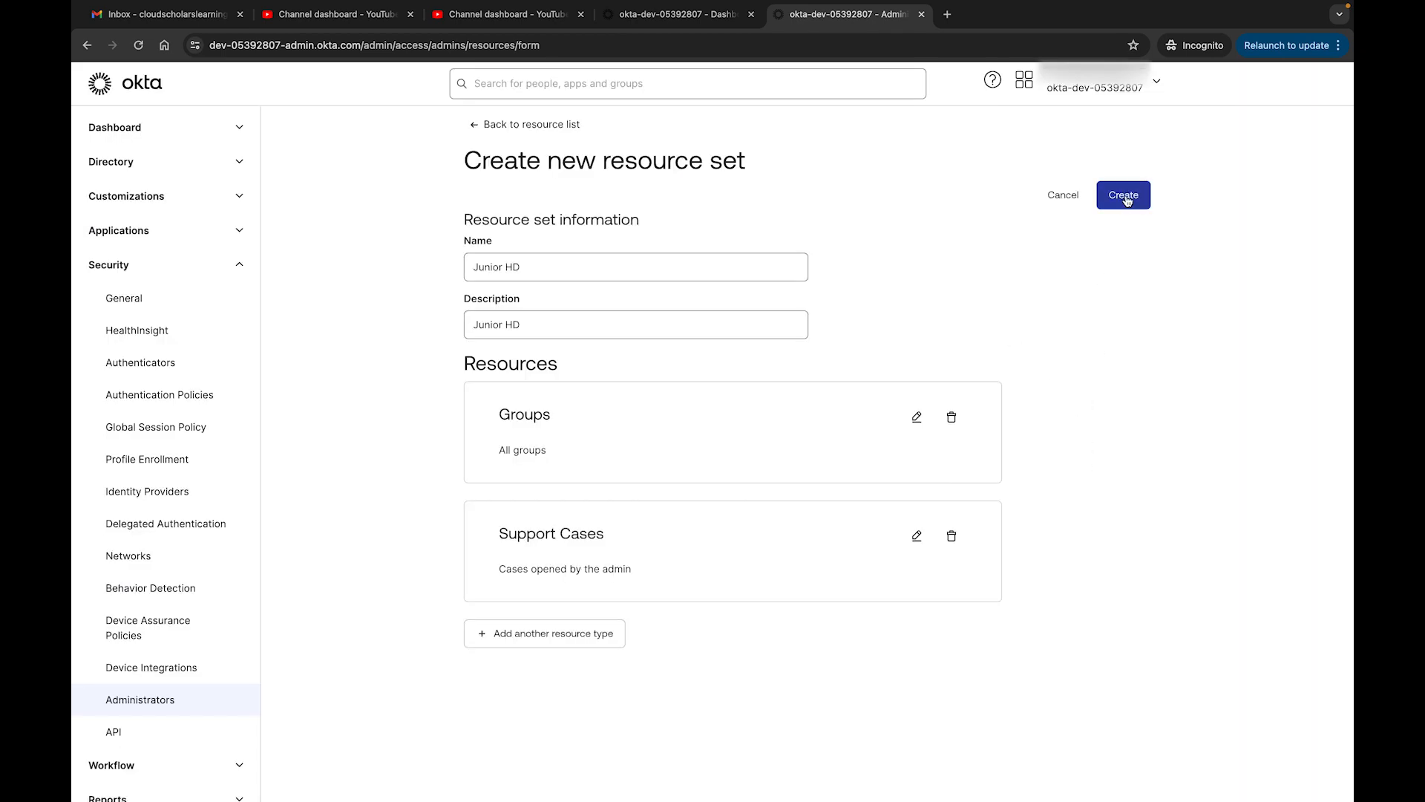
click(1124, 197)
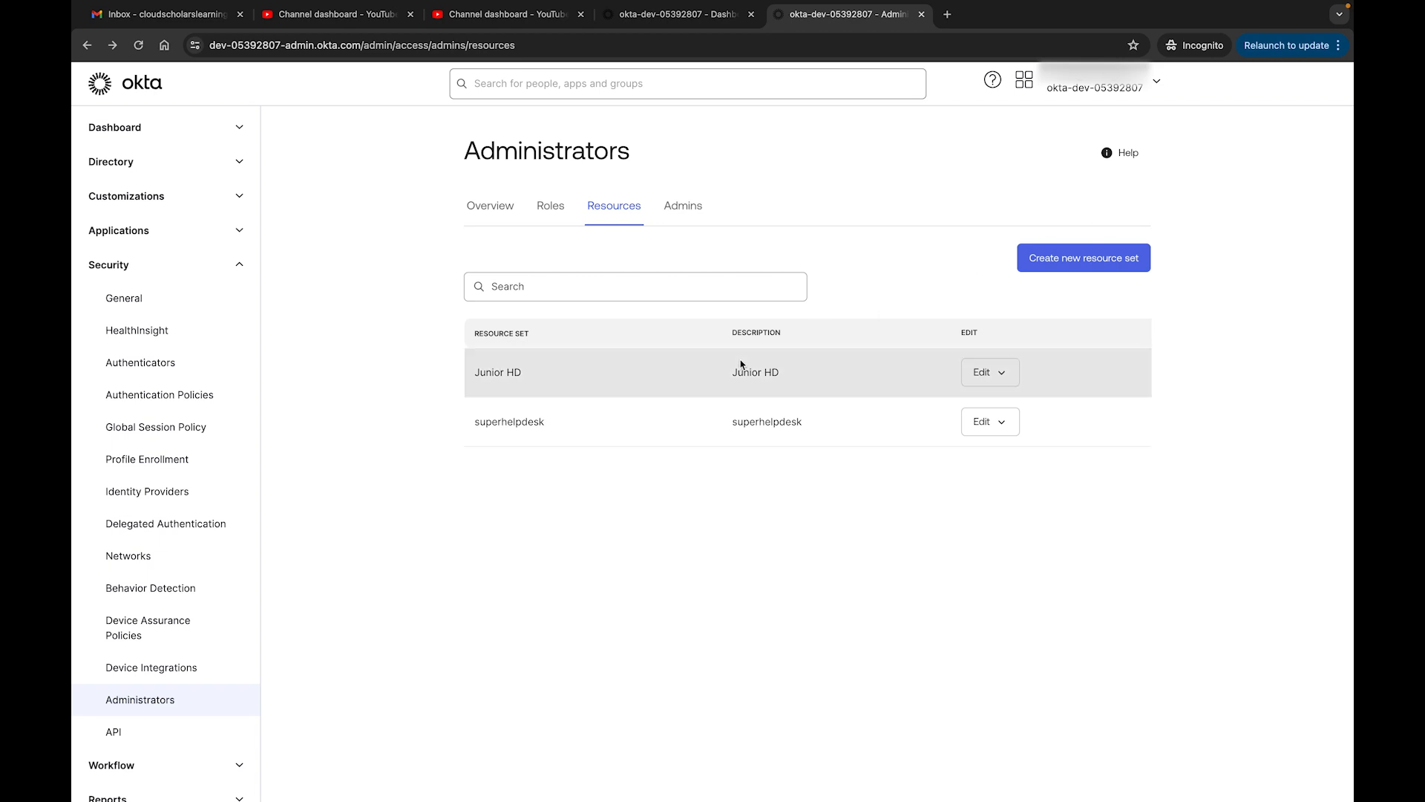
- Review the permissions granted to the Junior Help Desk Role and leave its editor without saving
click(555, 208)
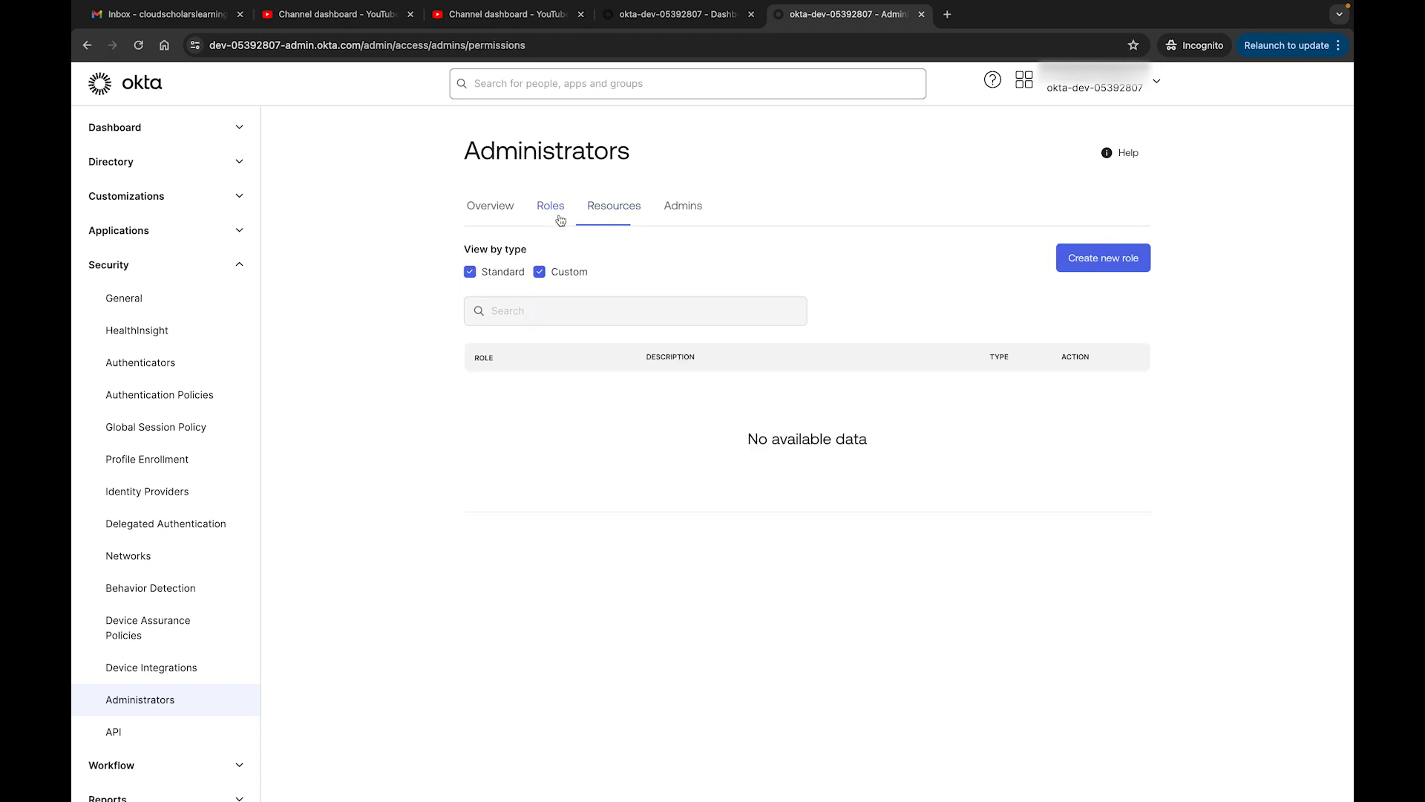
scroll(577, 538, down, 4)
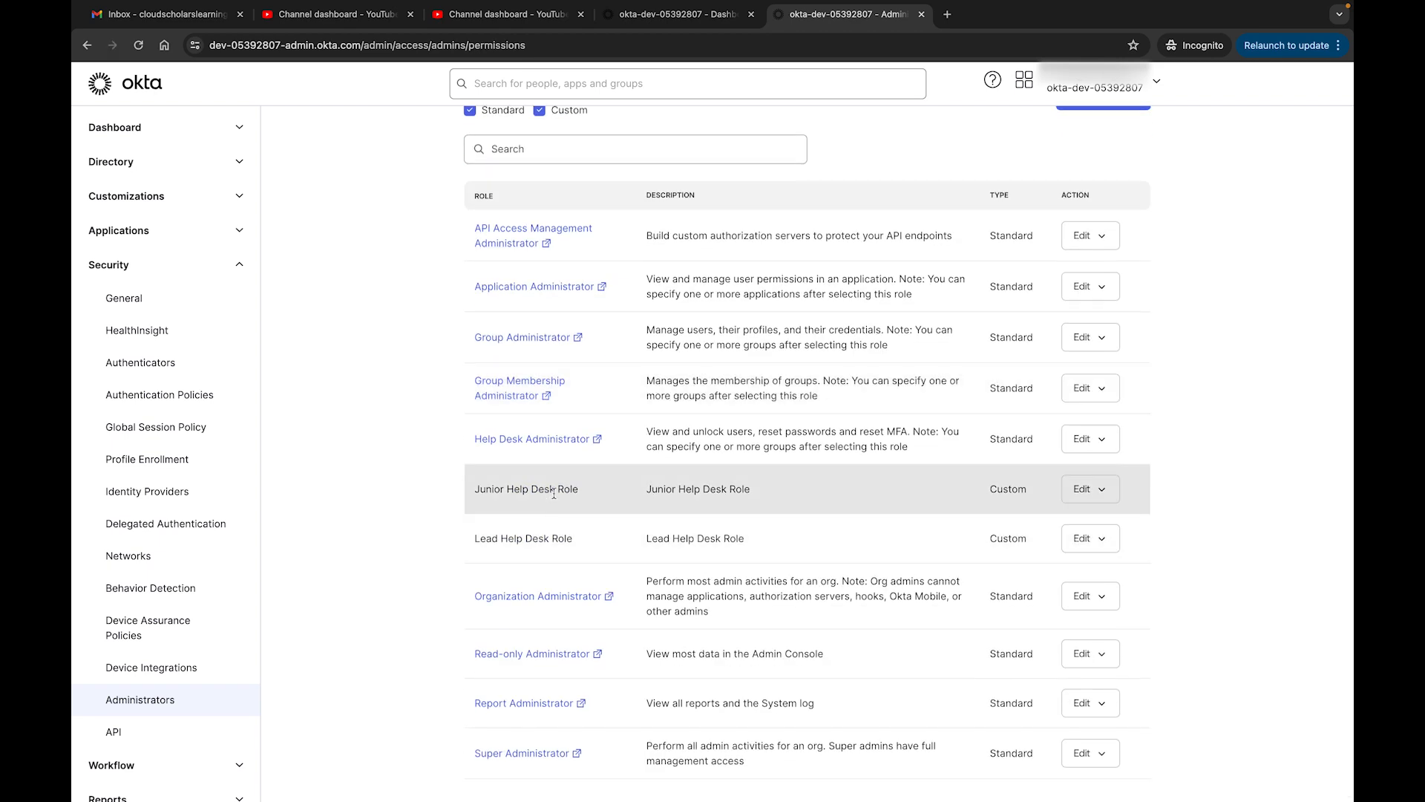
click(1084, 491)
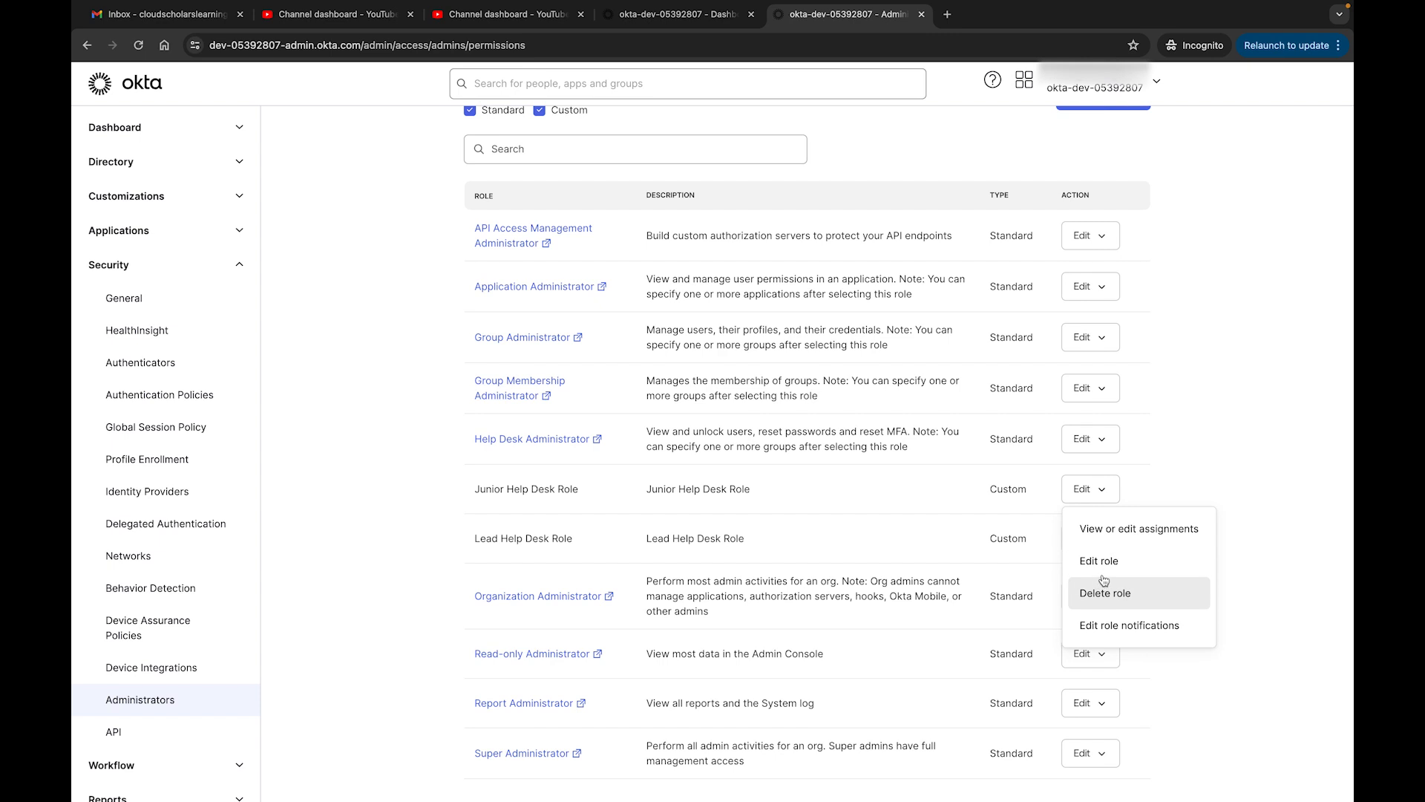
click(1124, 562)
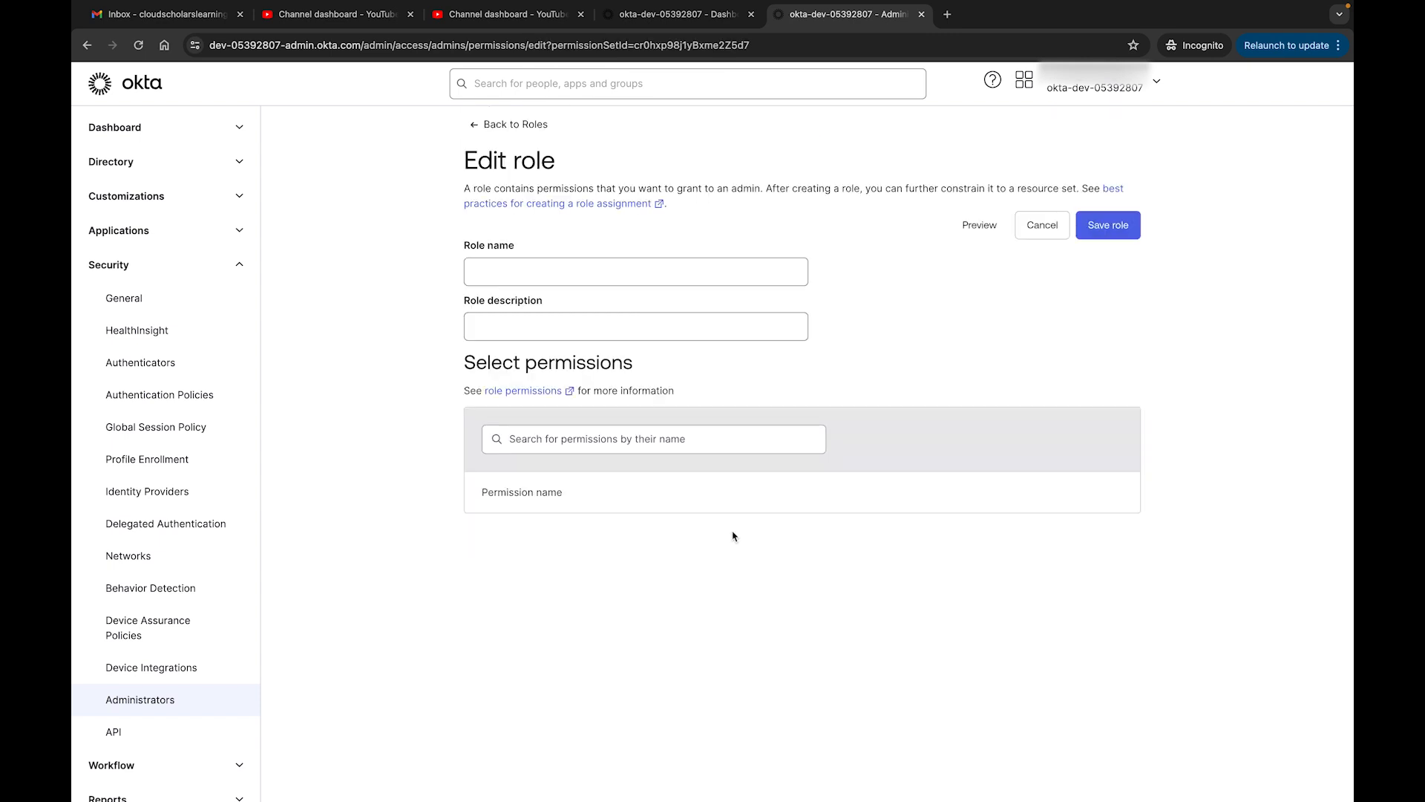
scroll(732, 536, down, 10)
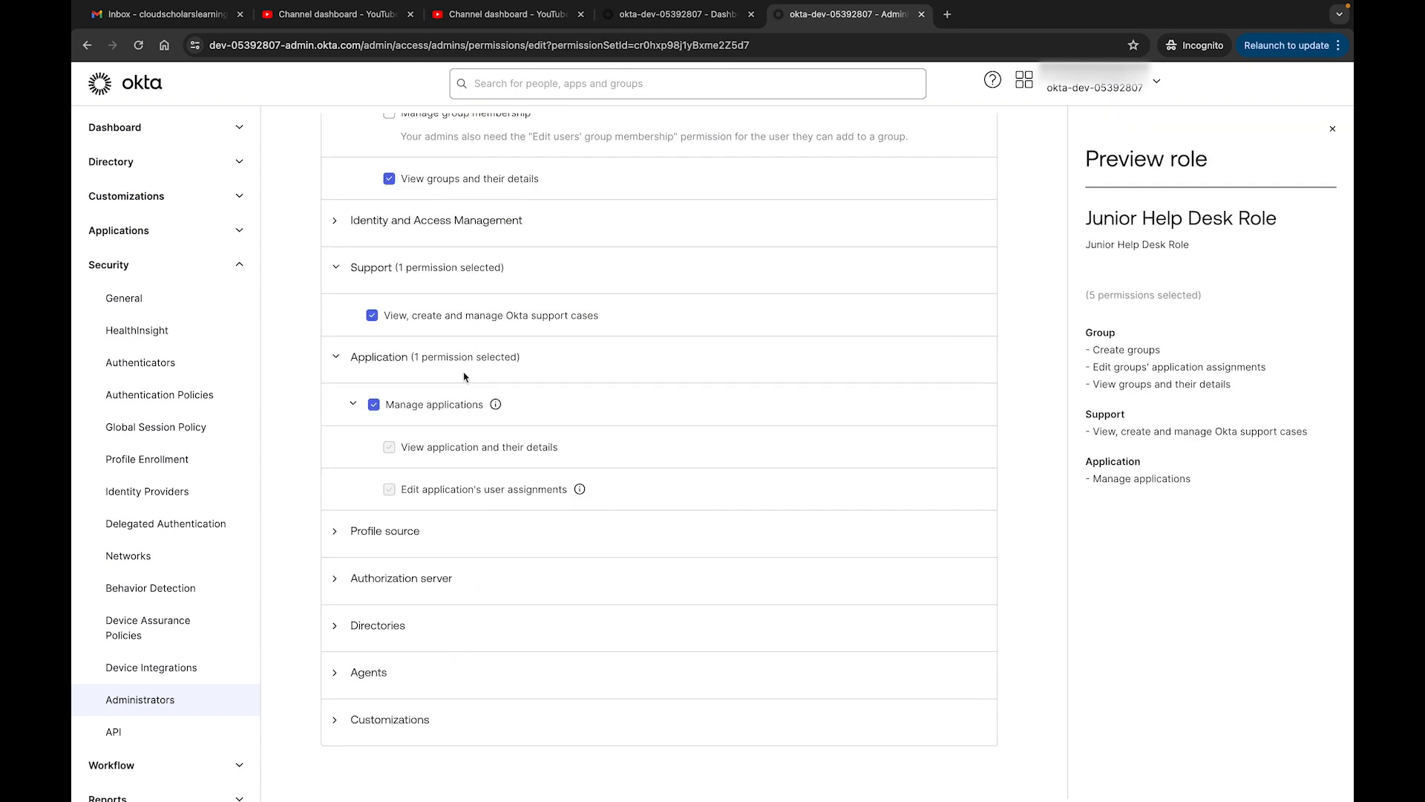
scroll(676, 298, up, 6)
scroll(676, 298, up, 5)
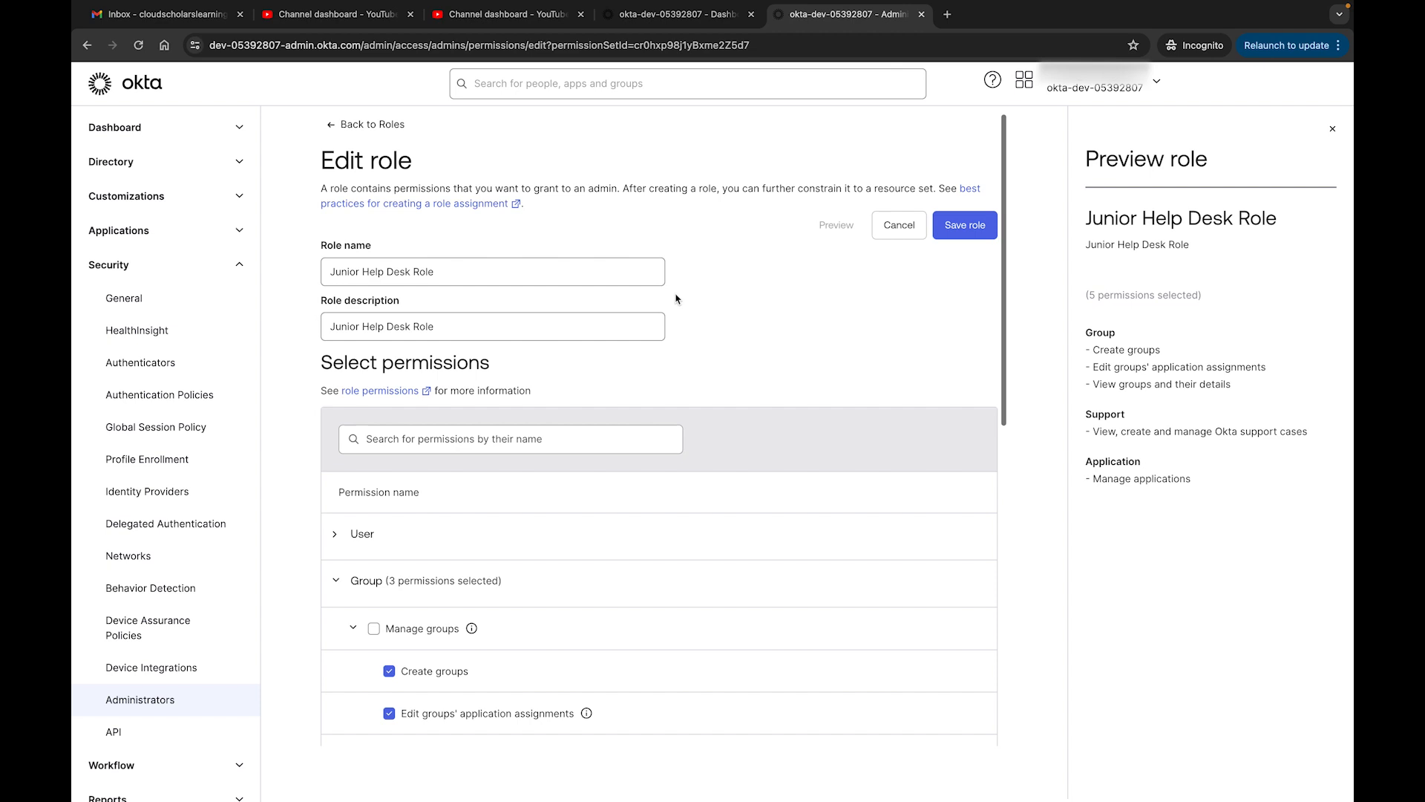
click(902, 226)
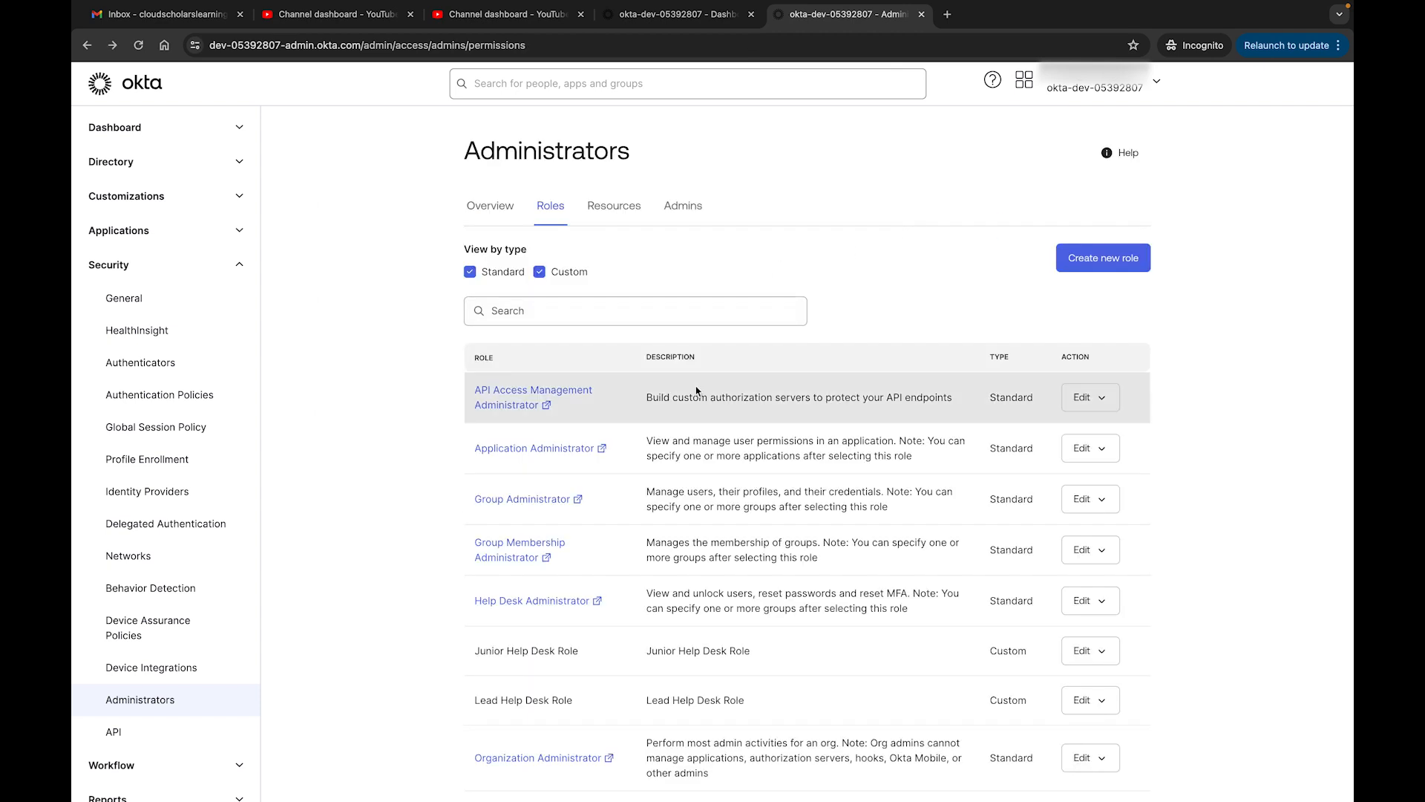
- Try to constrain an assignment of the Junior Help Desk Role to the Junior HD resource set, and return to the roles list
scroll(724, 425, down, 3)
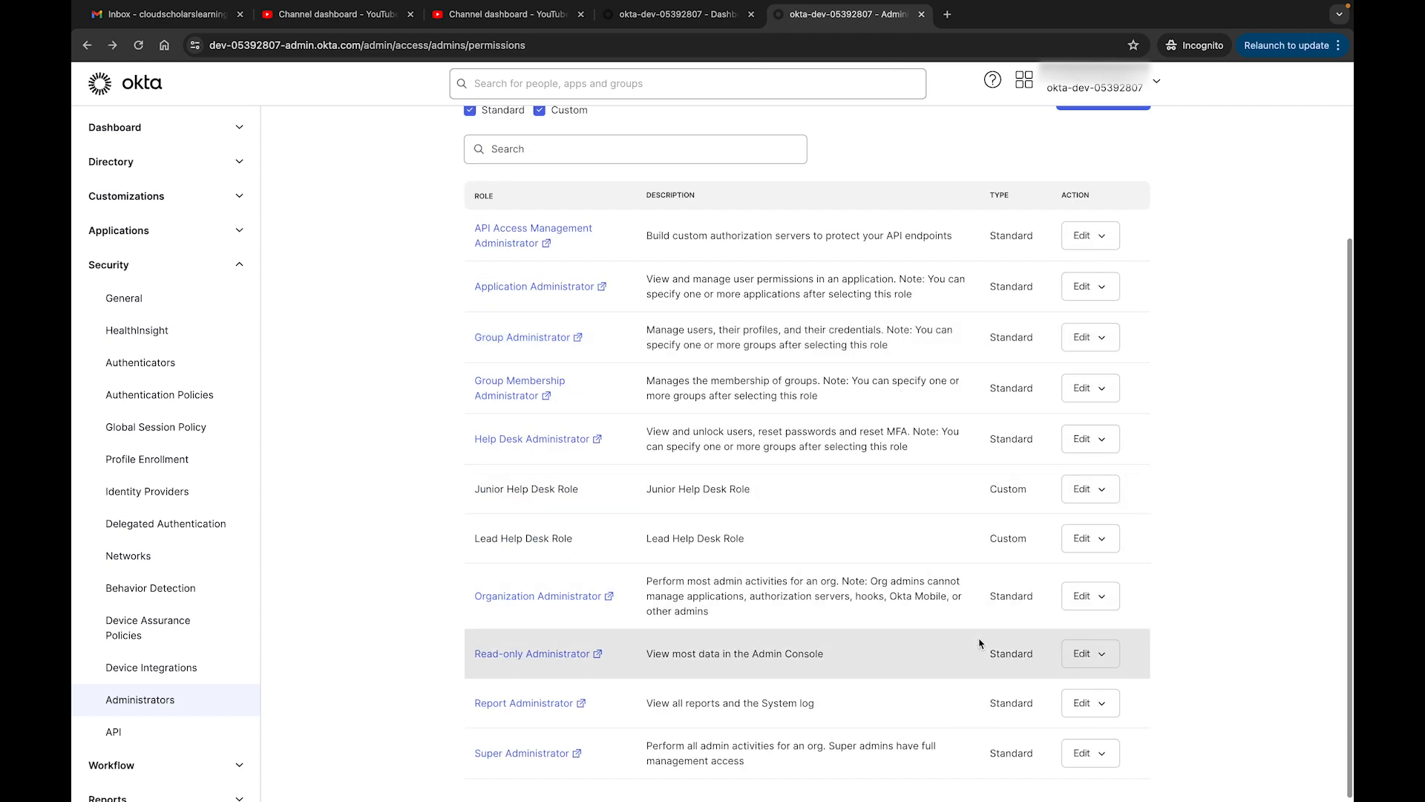
right_click(1102, 494)
click(1103, 494)
click(1103, 494)
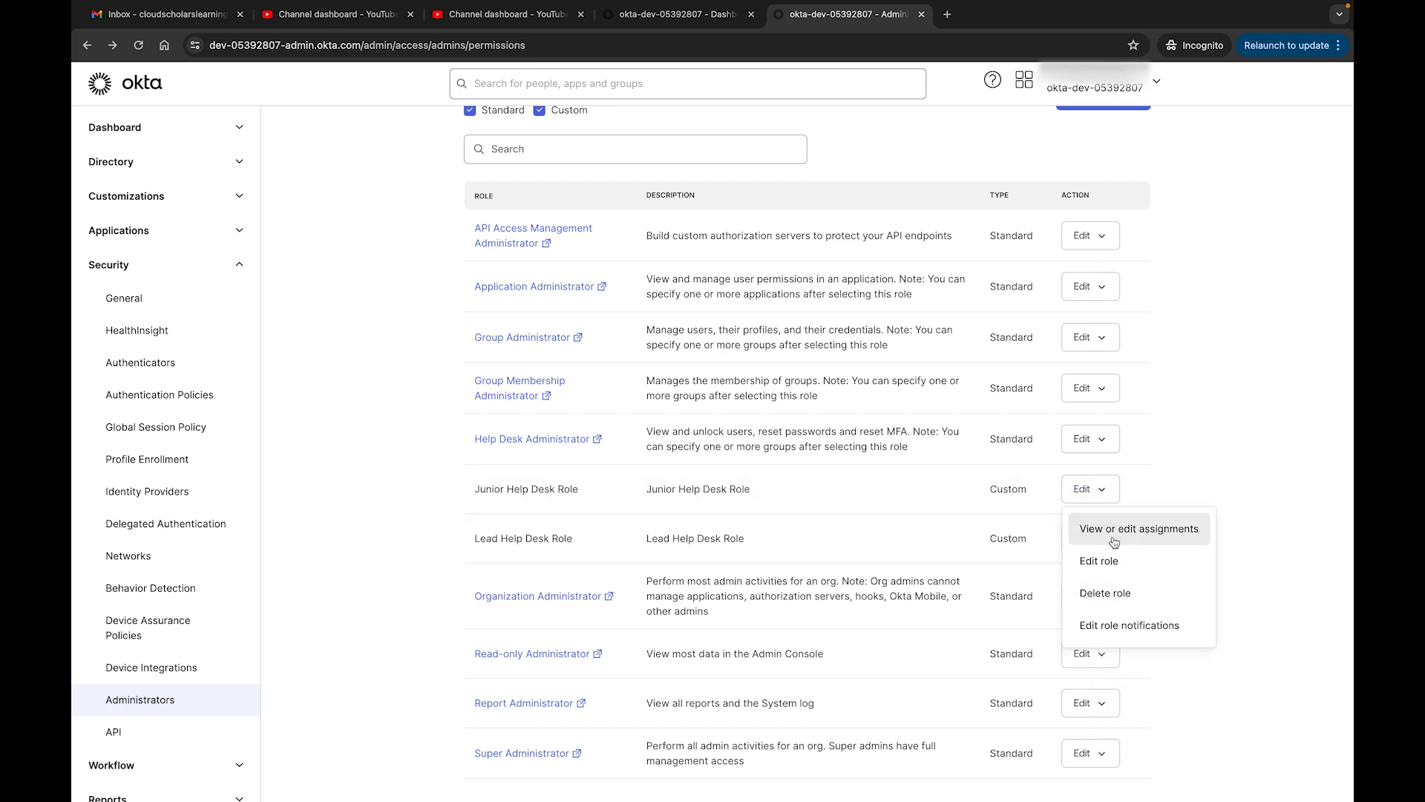
click(1113, 539)
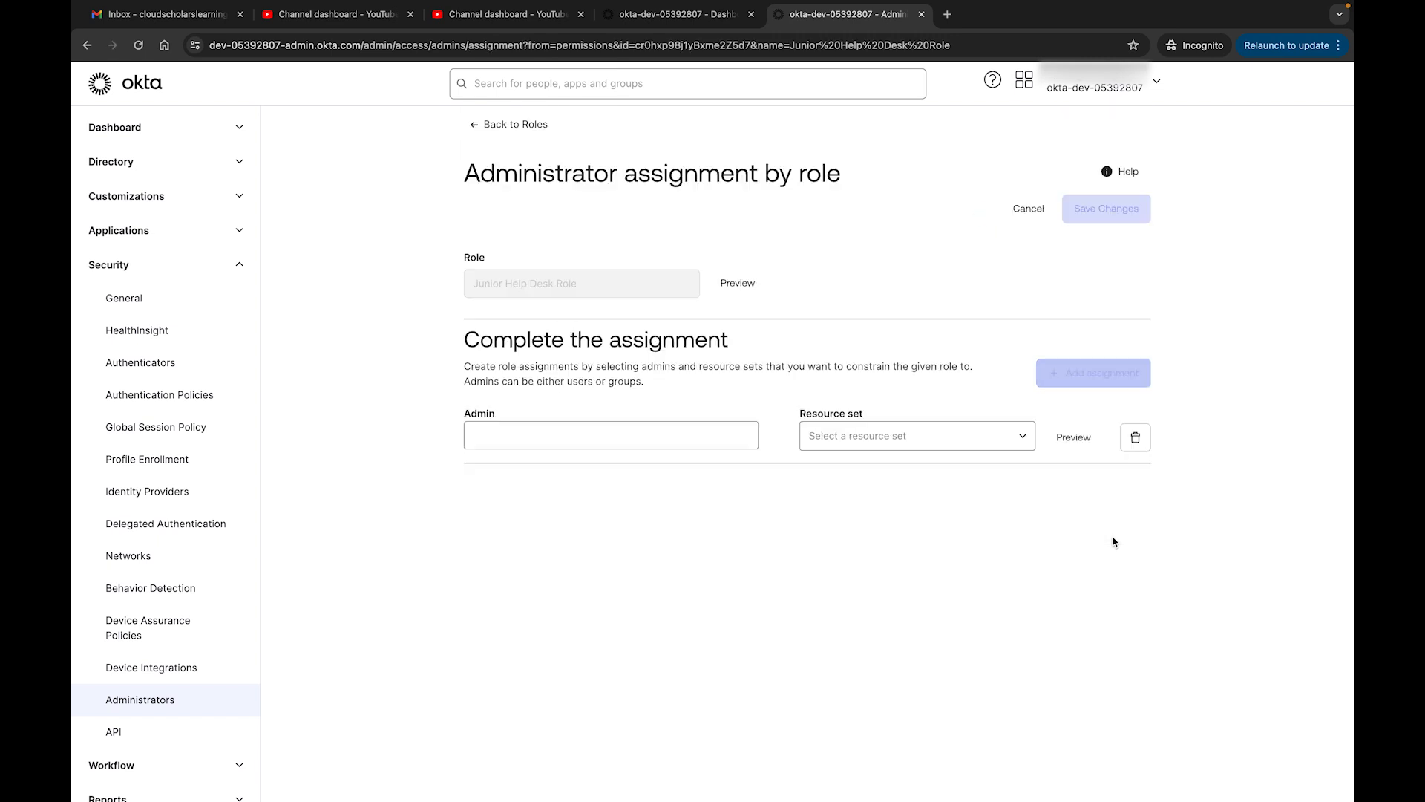
click(1023, 438)
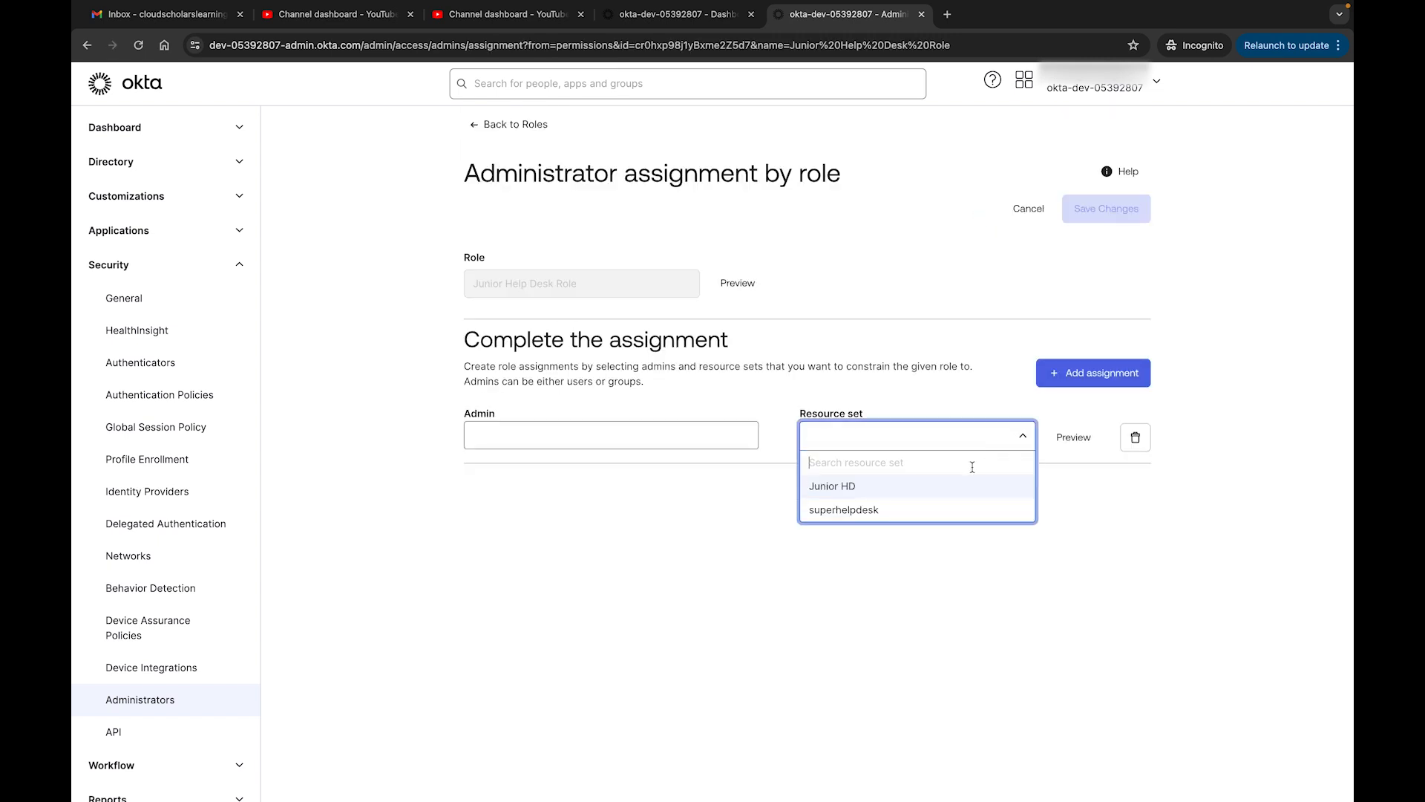
click(872, 486)
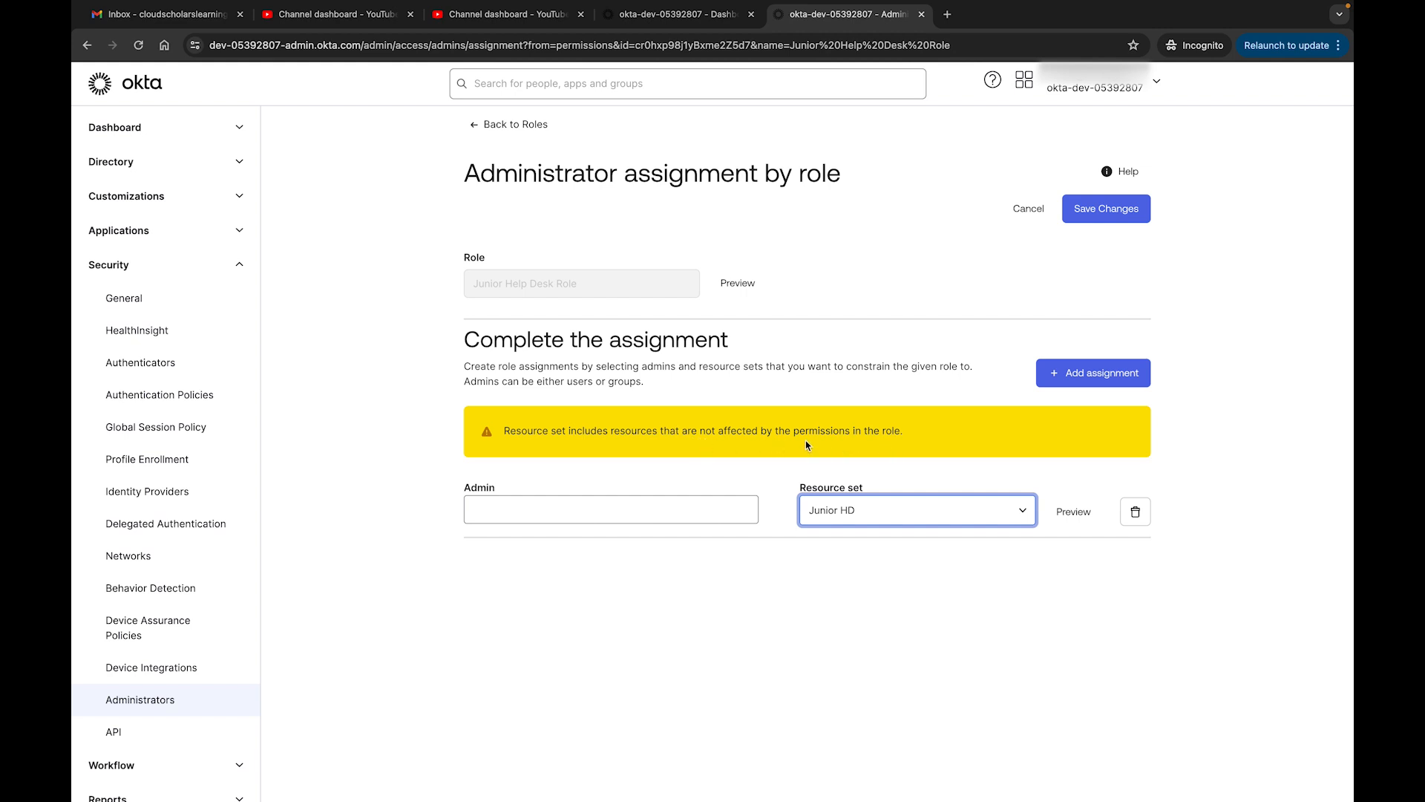
click(529, 124)
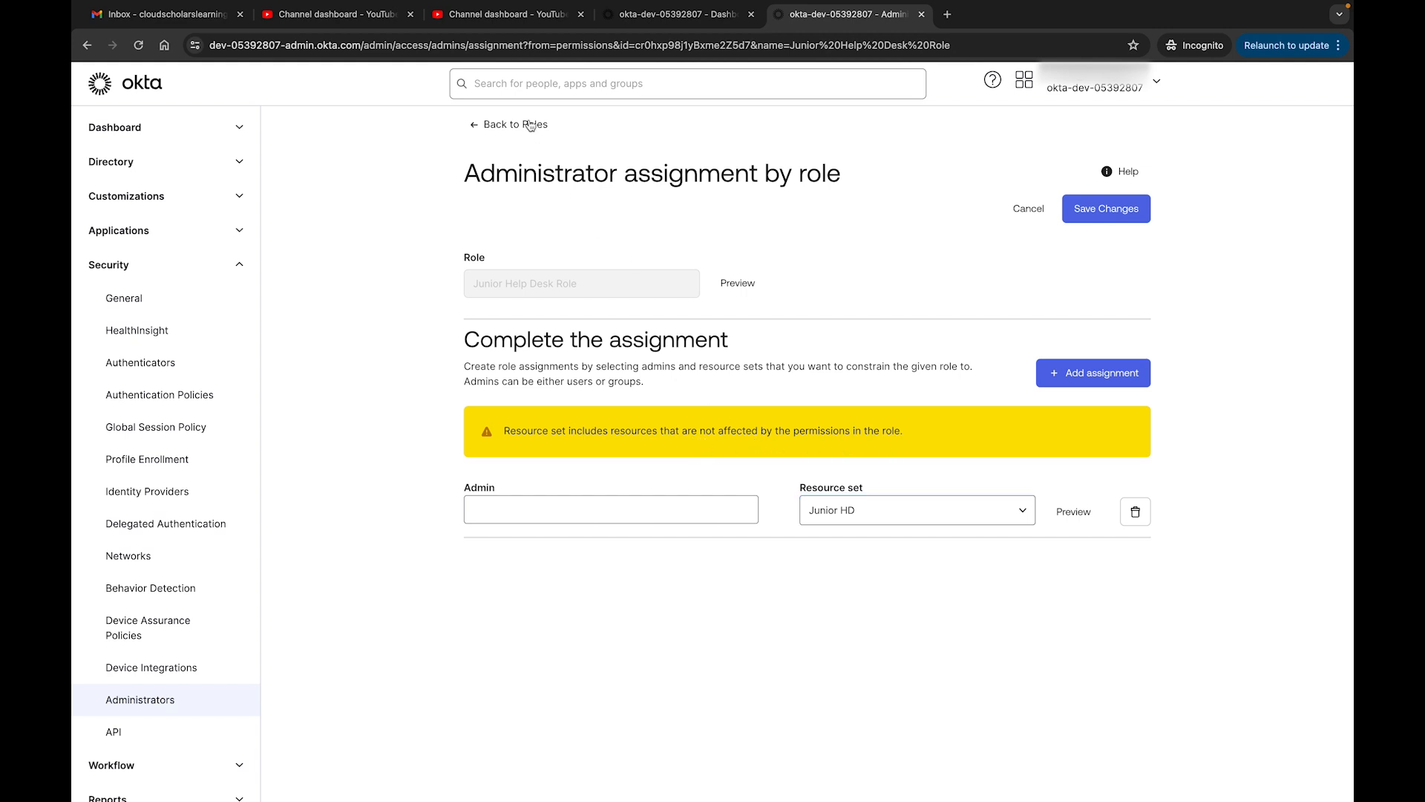
click(852, 473)
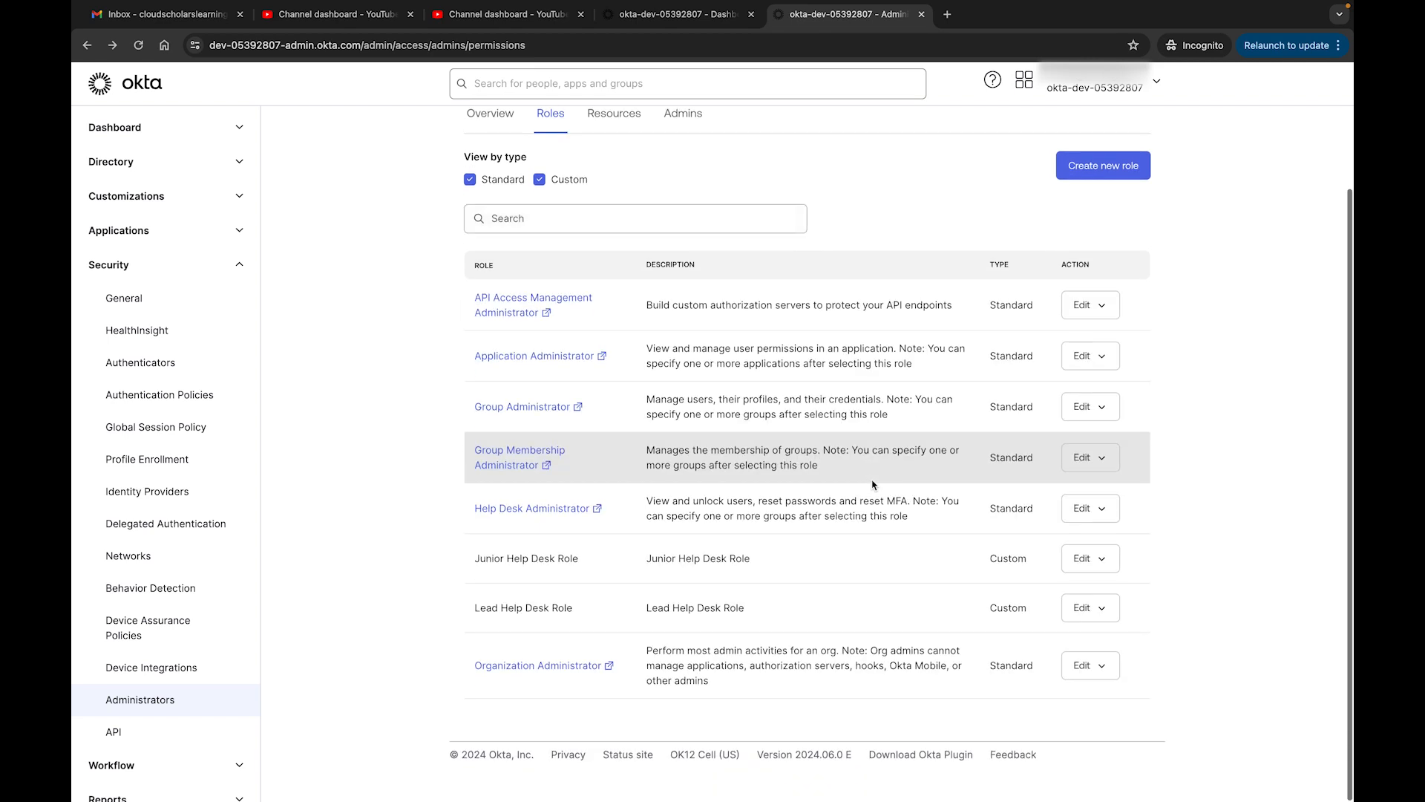
- Review the user, group, and identity and access management permissions of the Lead Help Desk Role and leave its editor without saving
click(1085, 608)
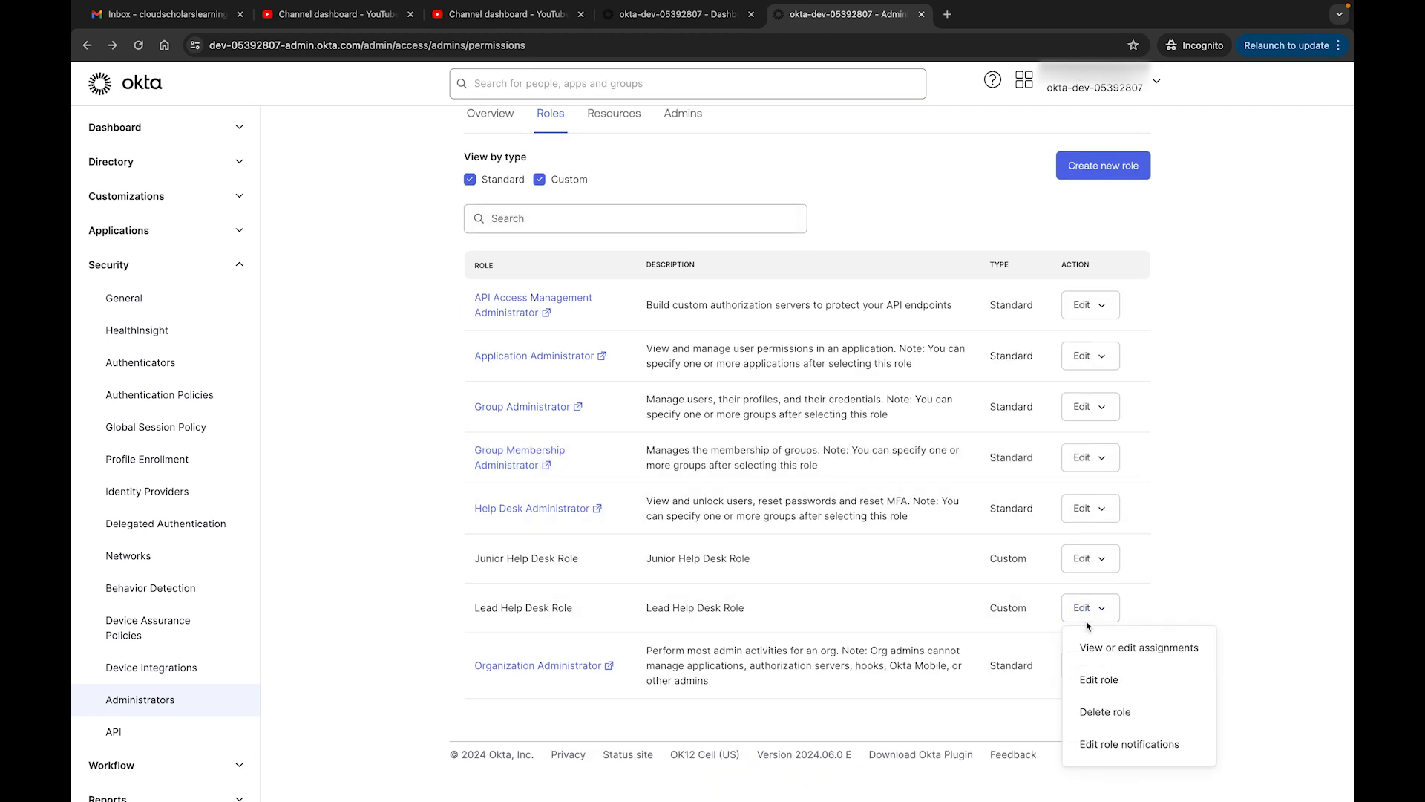
click(1104, 681)
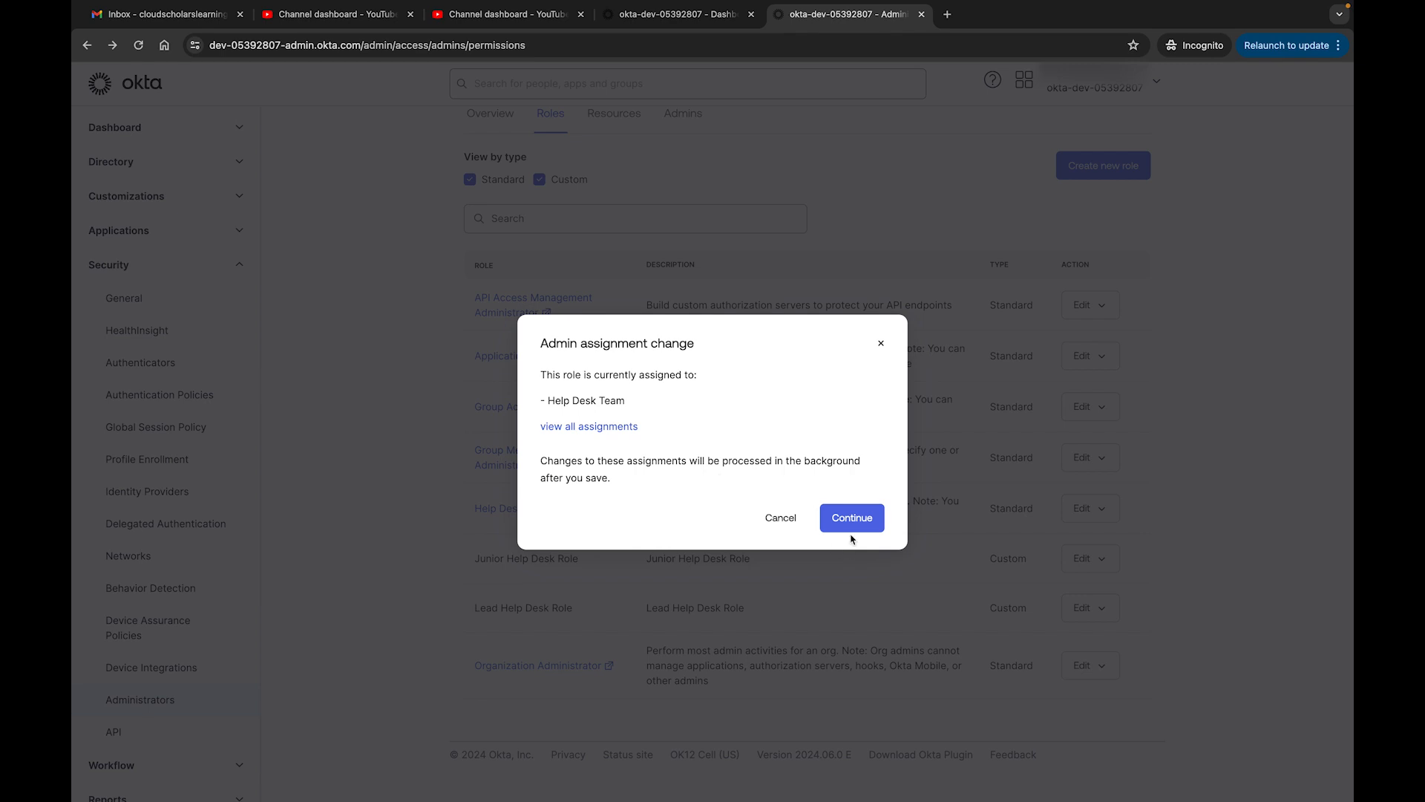
click(853, 520)
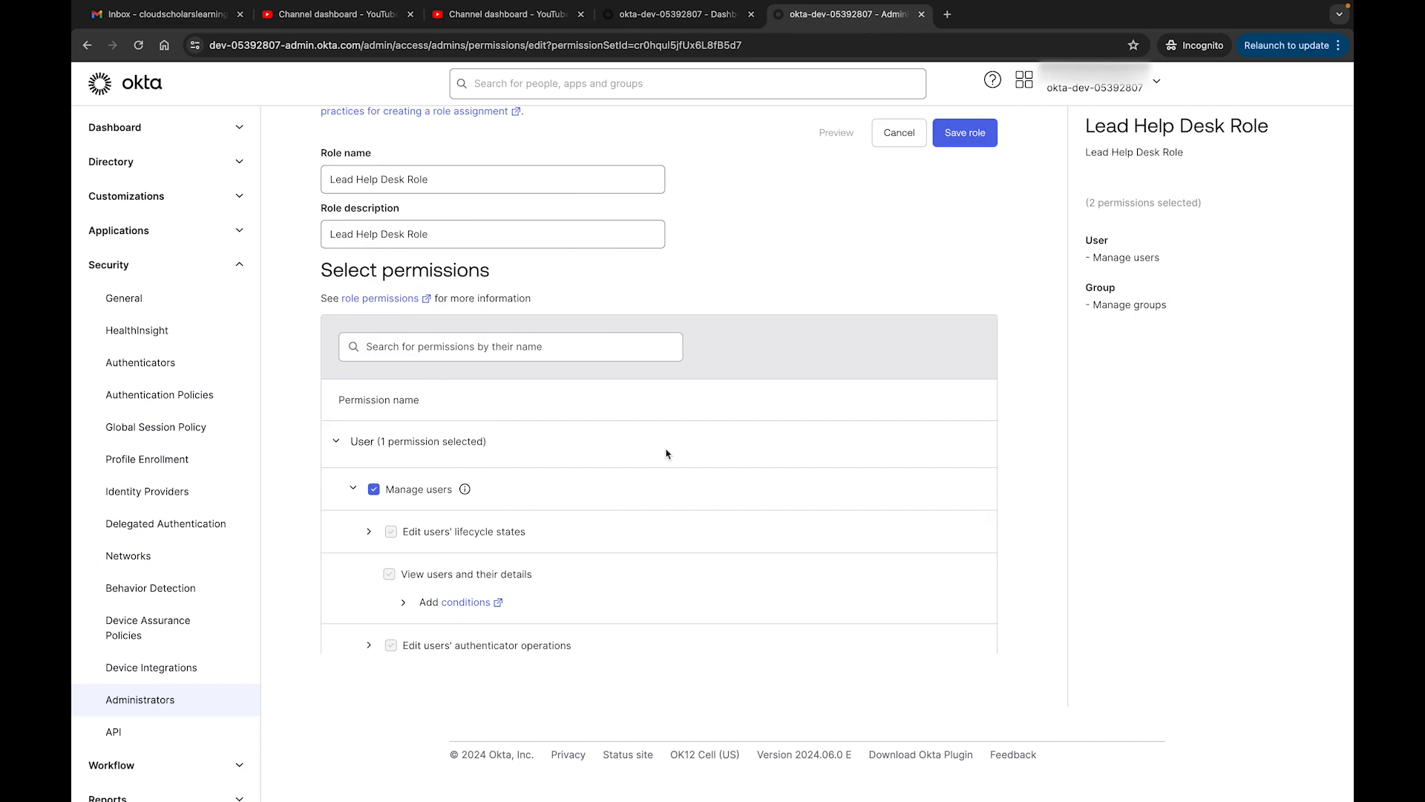
scroll(517, 484, down, 10)
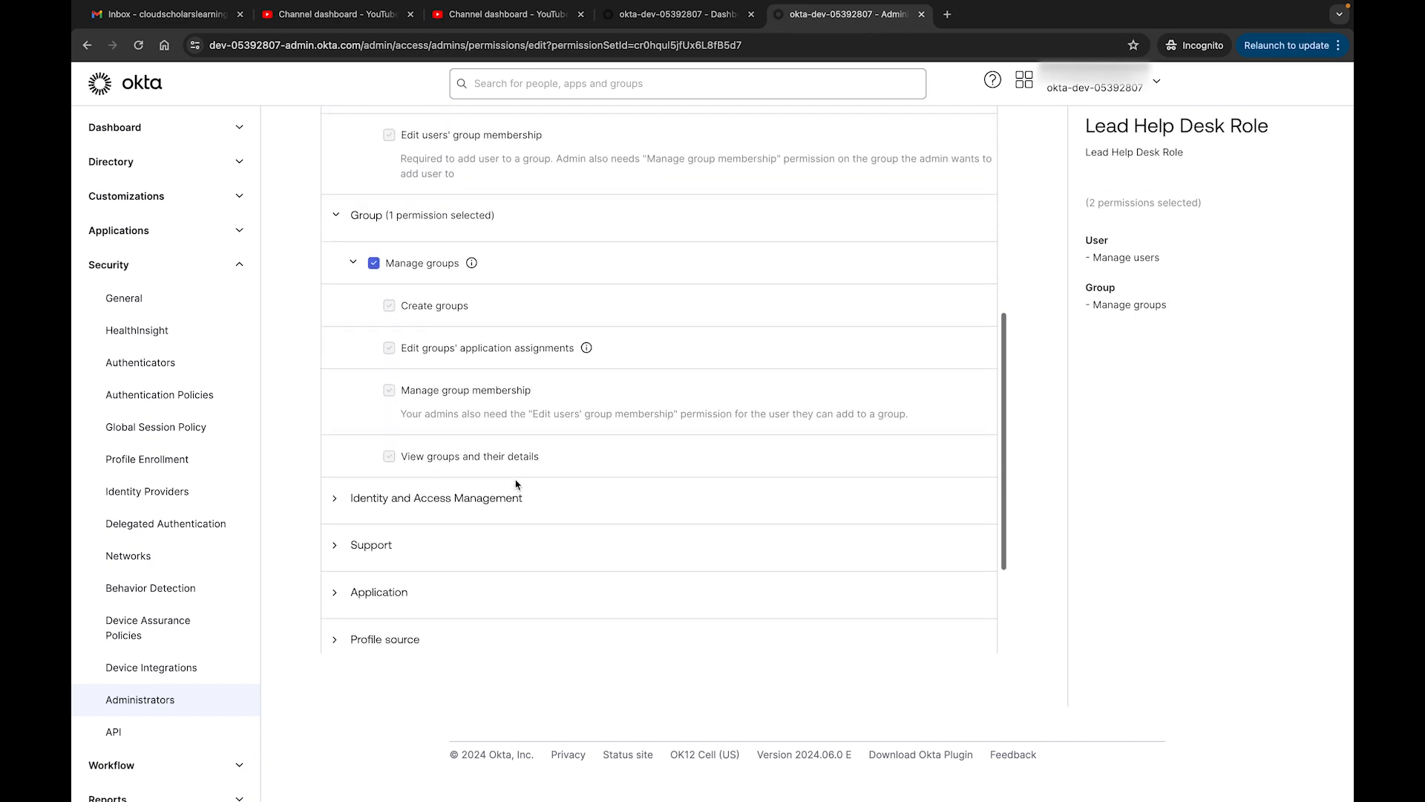
click(334, 347)
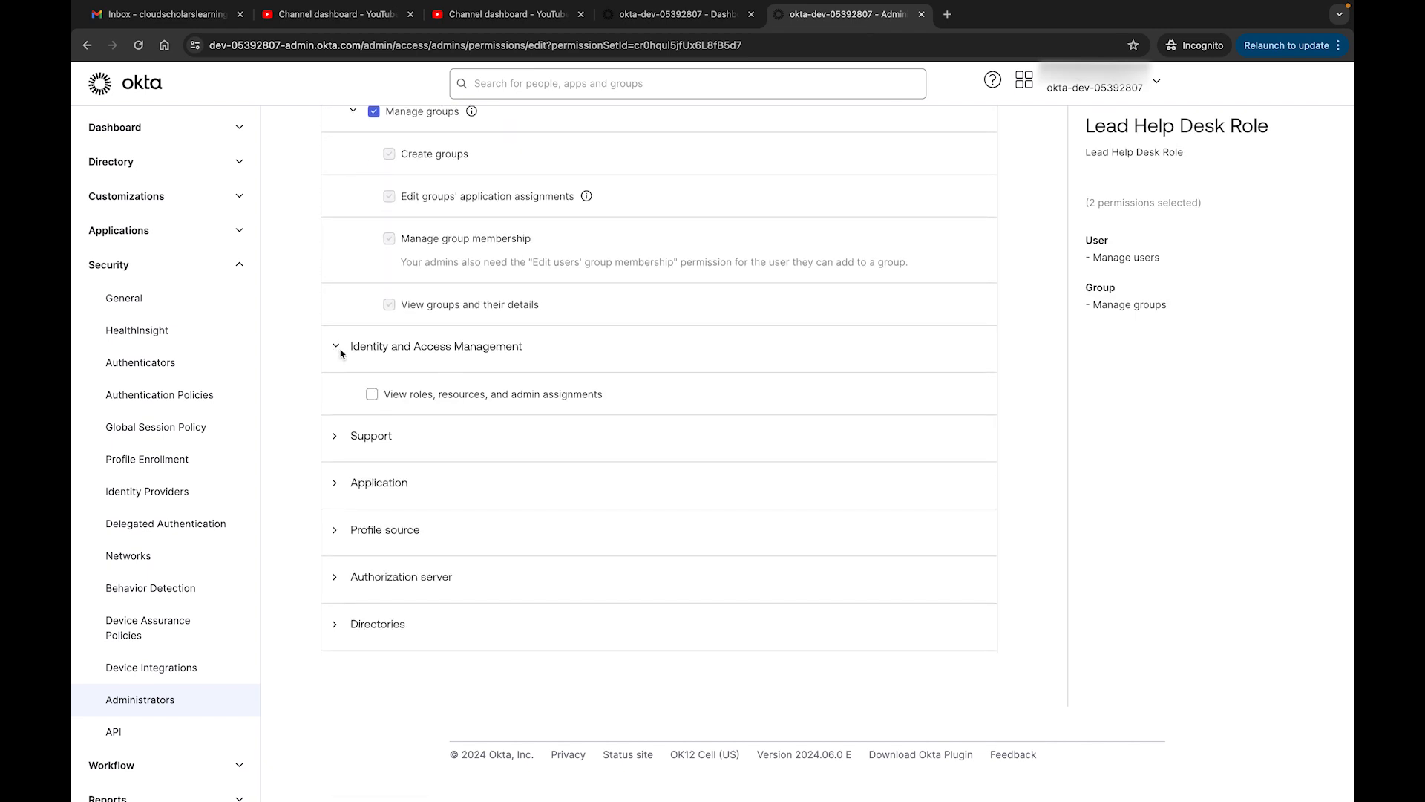
click(335, 482)
scroll(334, 482, up, 10)
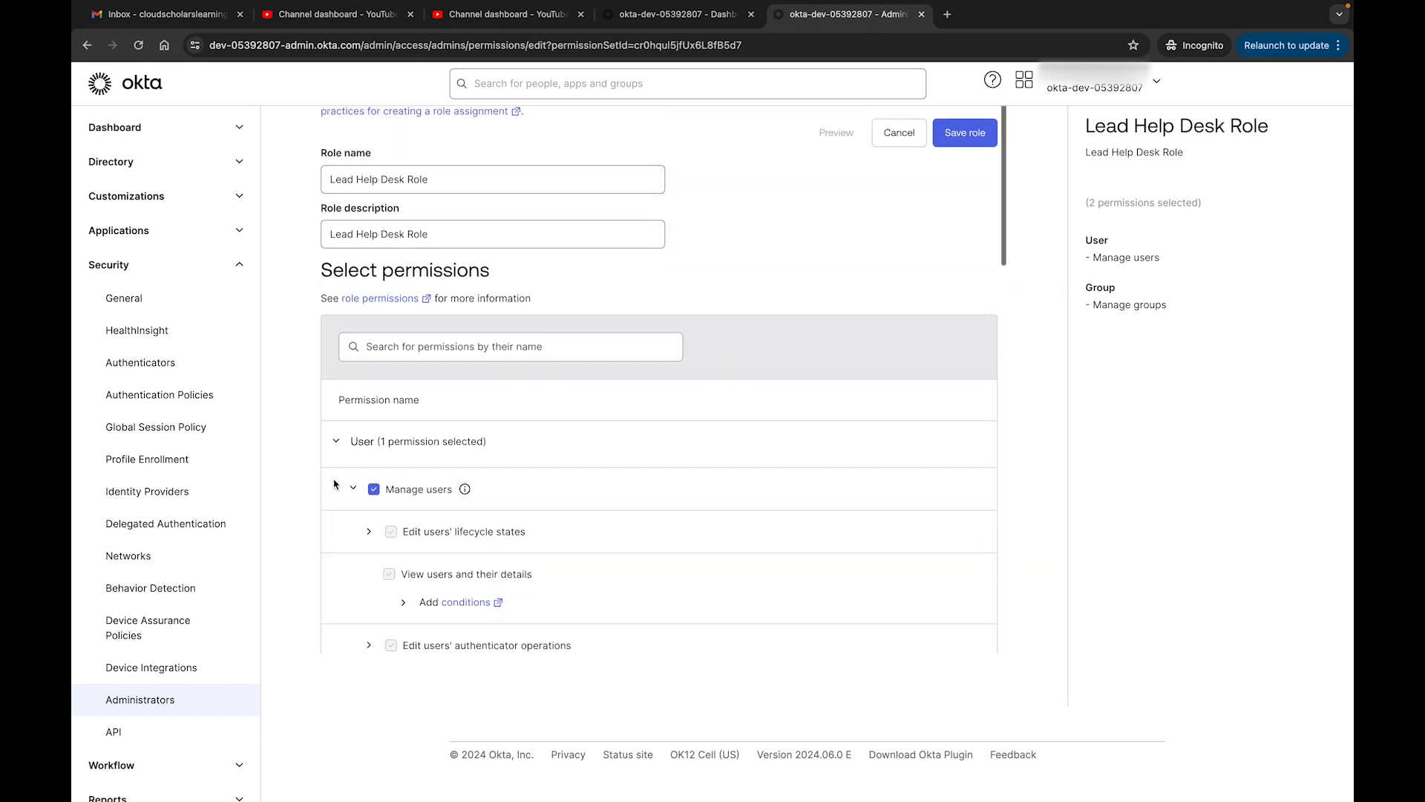
scroll(334, 482, down, 5)
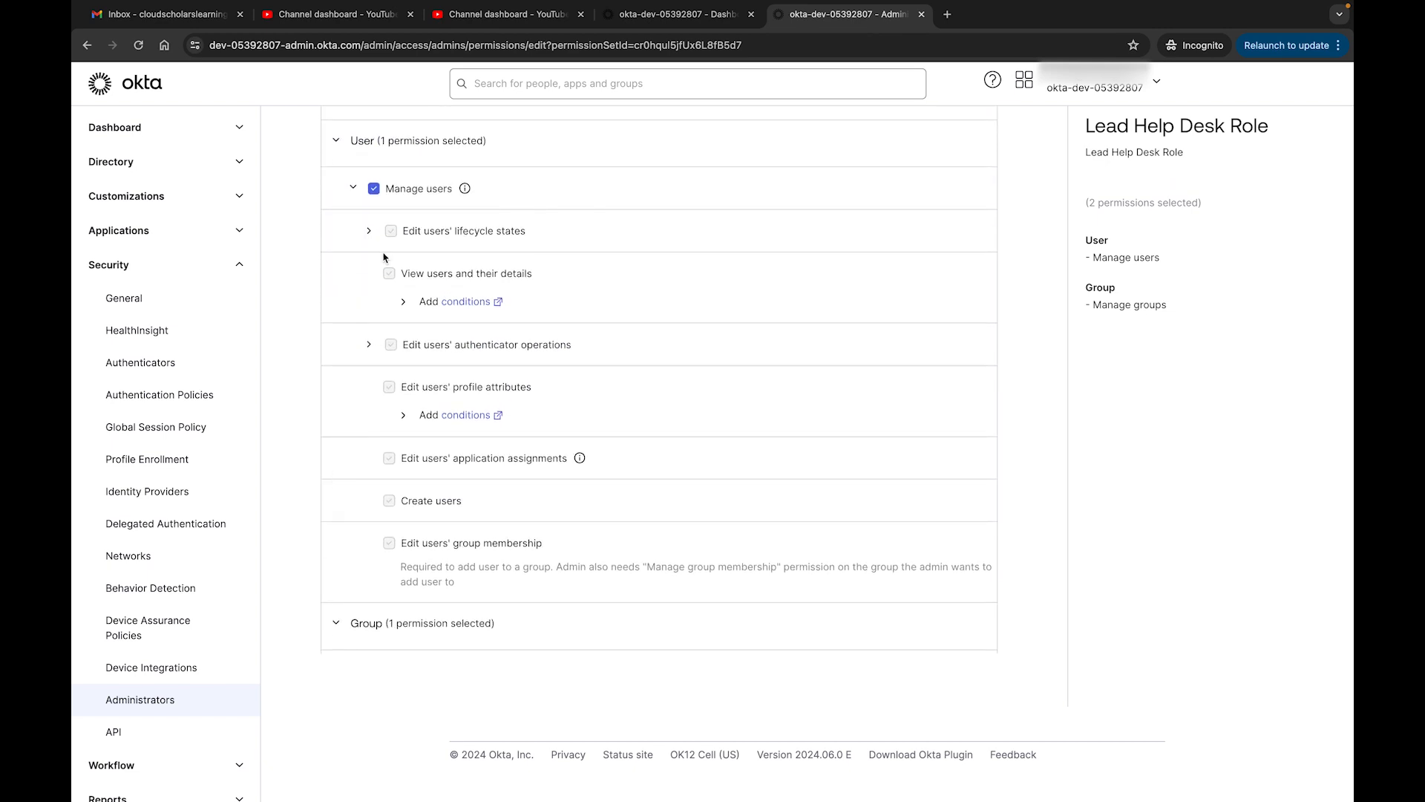
scroll(383, 256, up, 5)
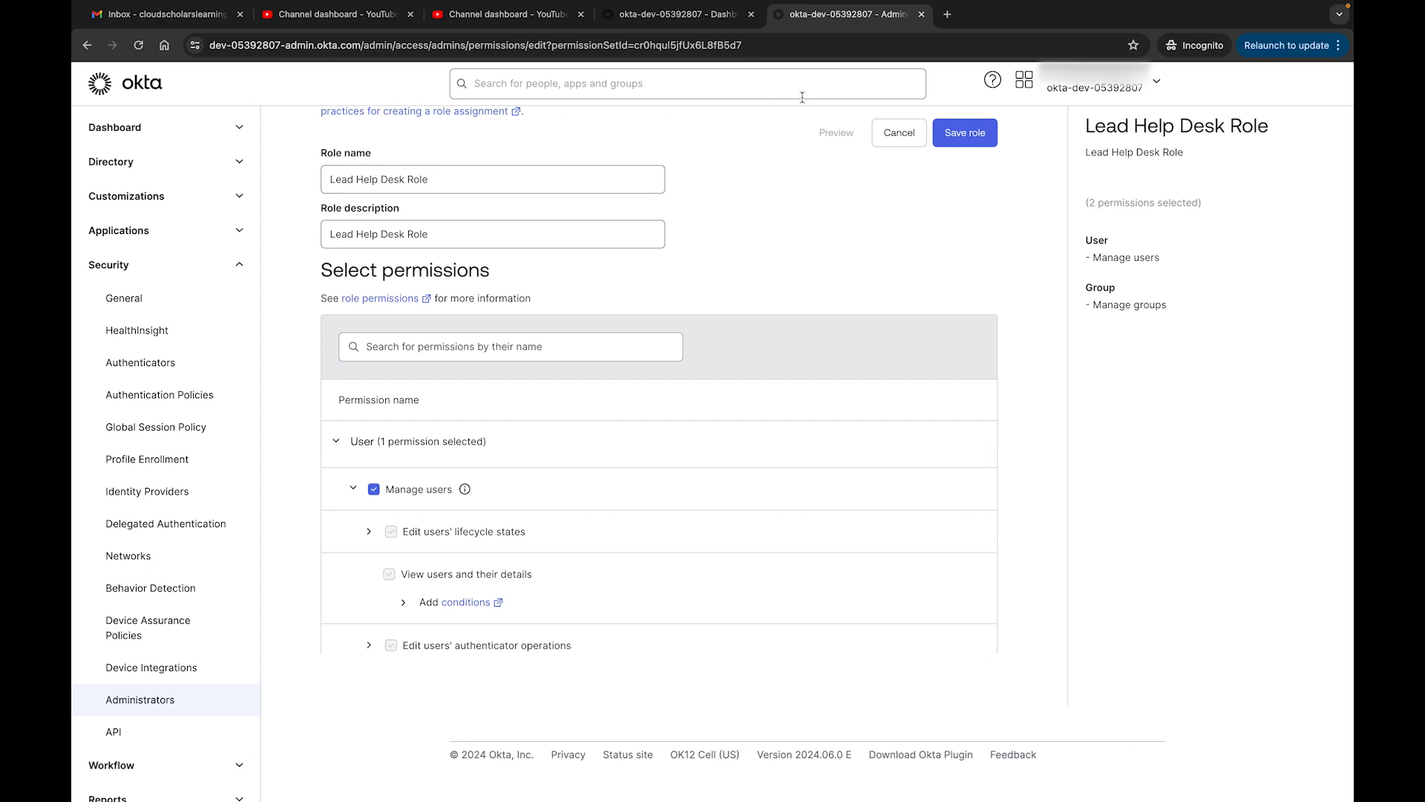
click(893, 132)
scroll(891, 557, down, 2)
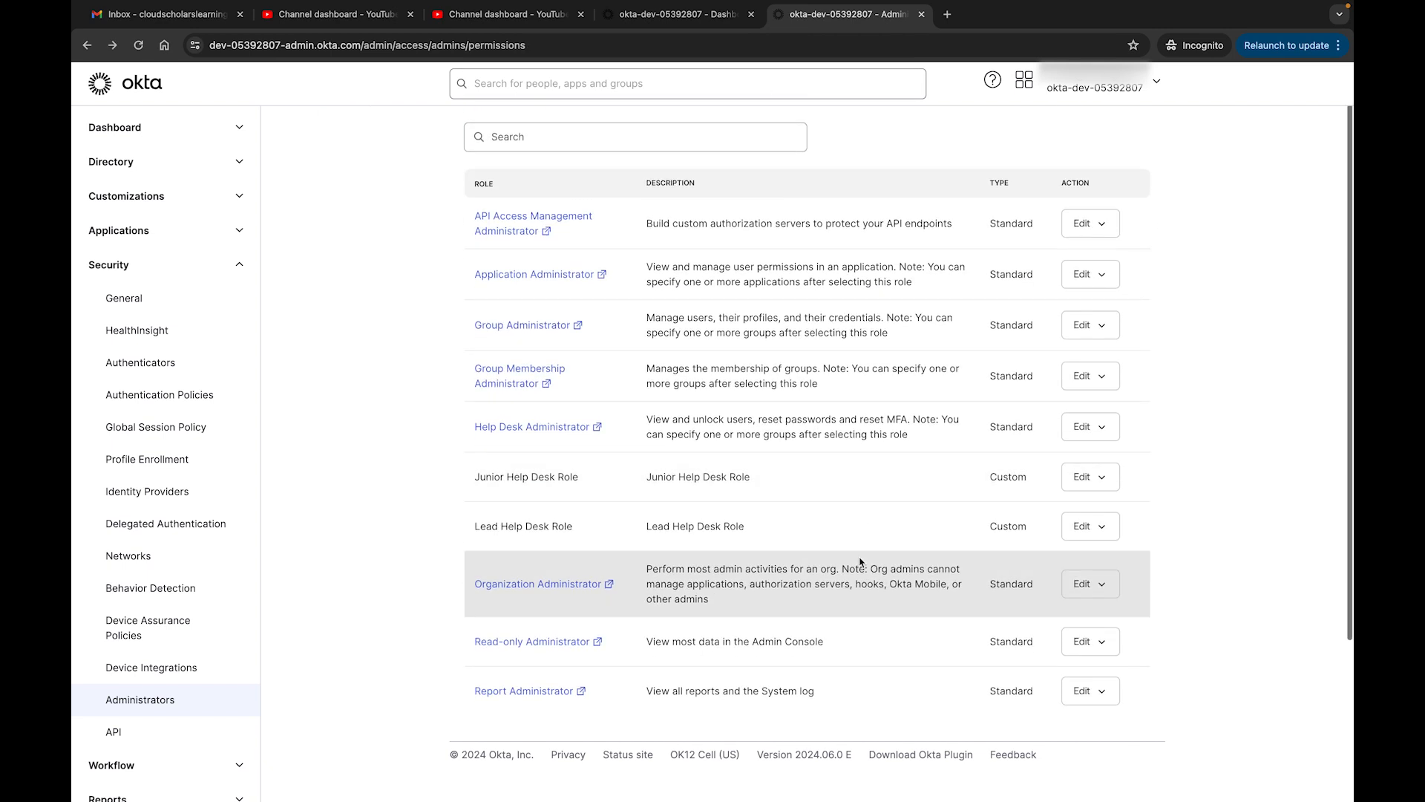
- Remove the Manage applications permission from the Junior Help Desk Role and save the role
click(1107, 479)
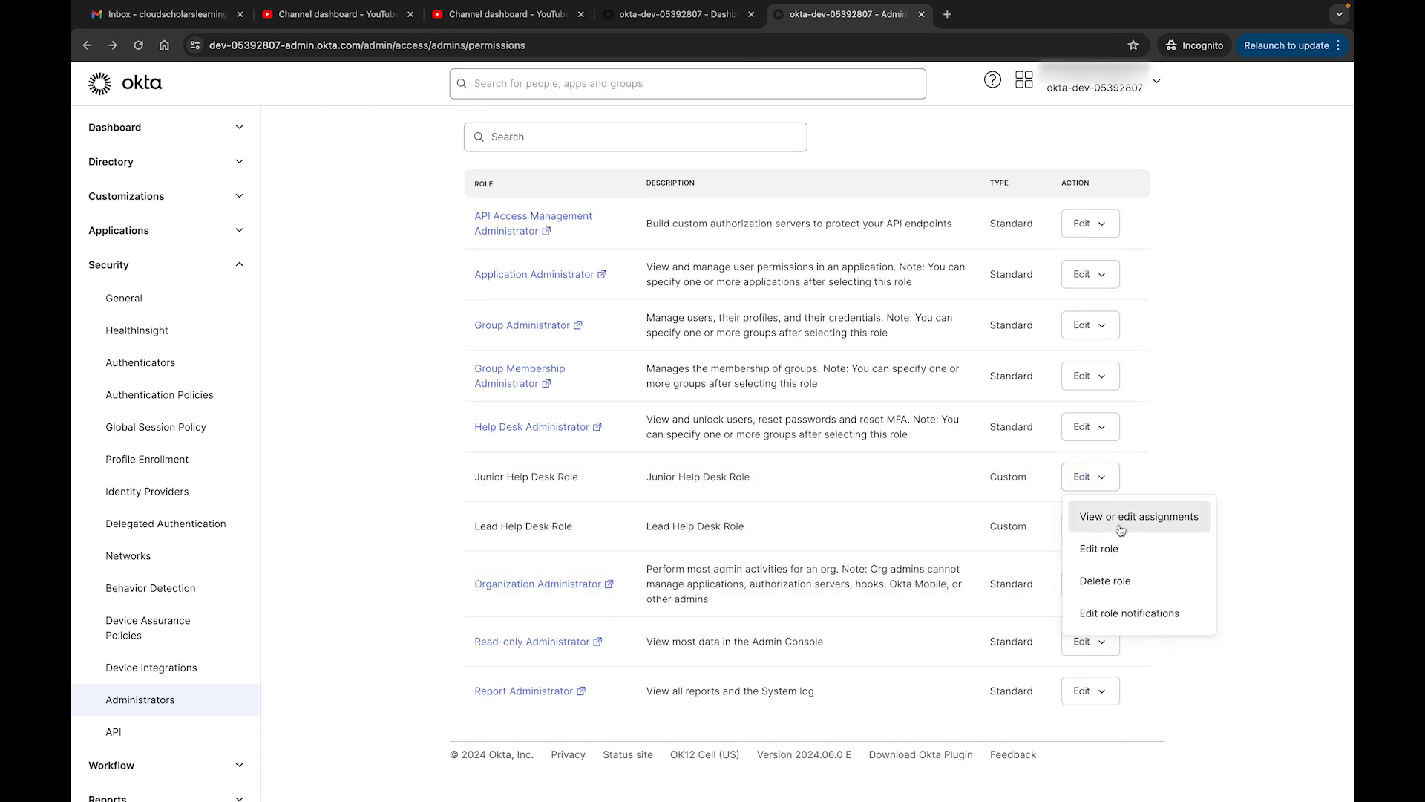
click(1112, 550)
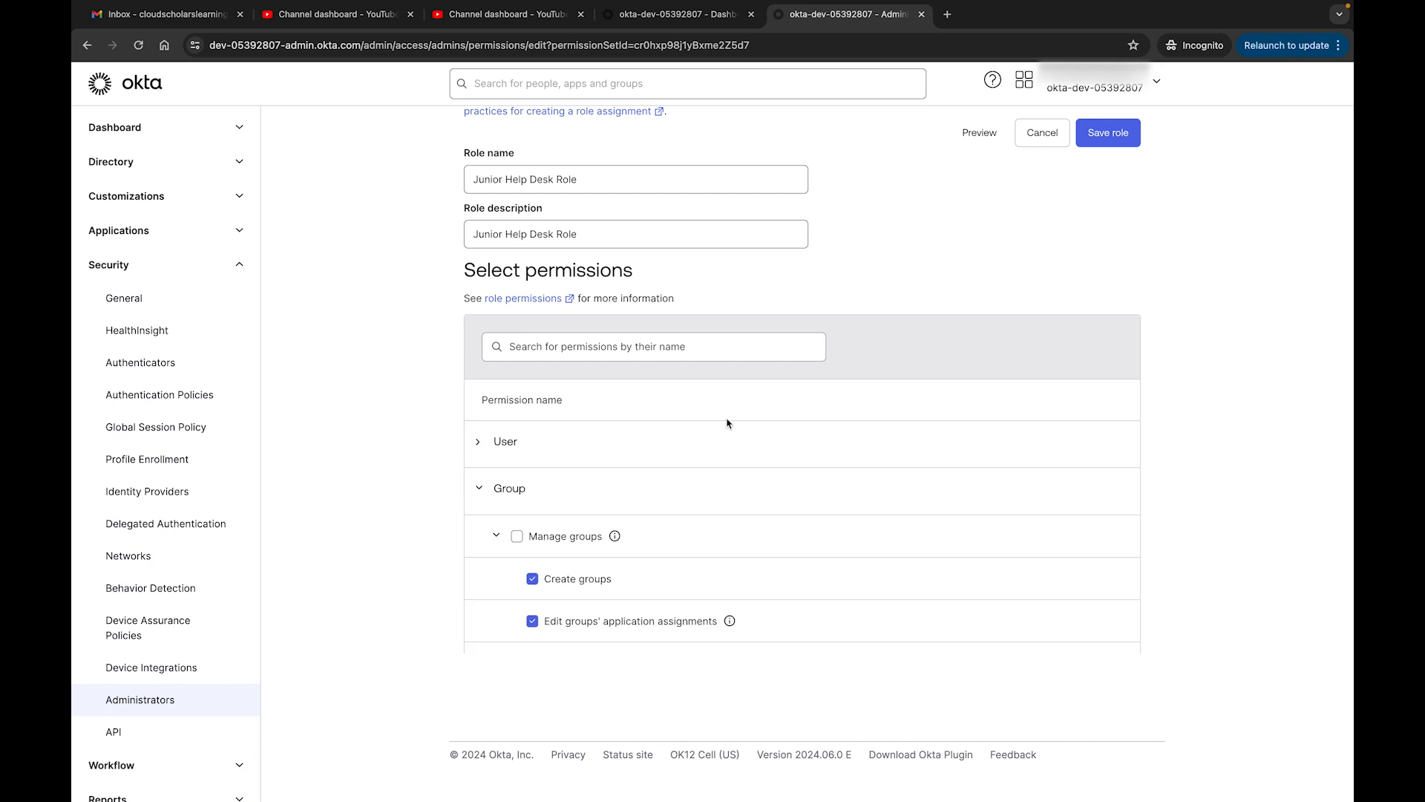
scroll(648, 495, down, 4)
scroll(649, 496, down, 4)
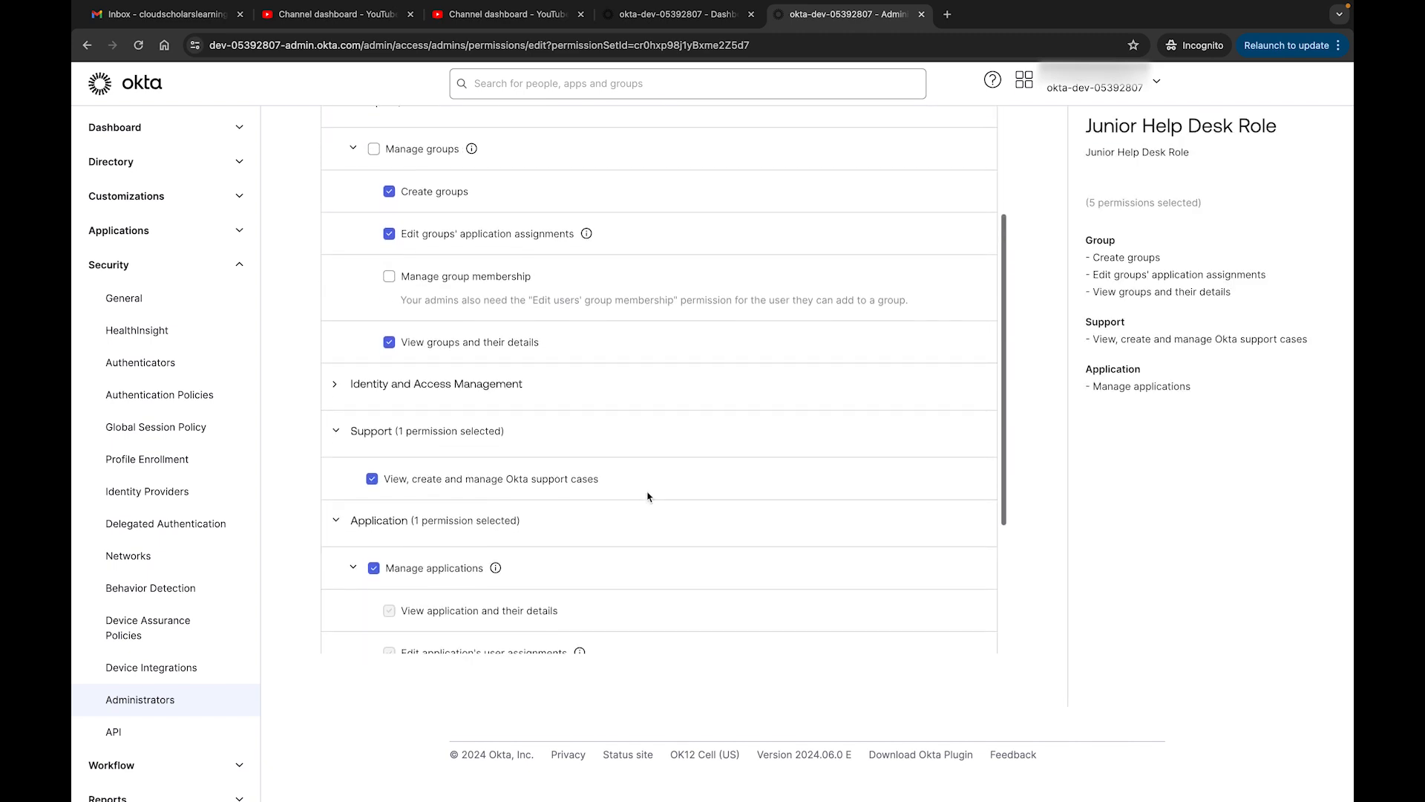
click(373, 372)
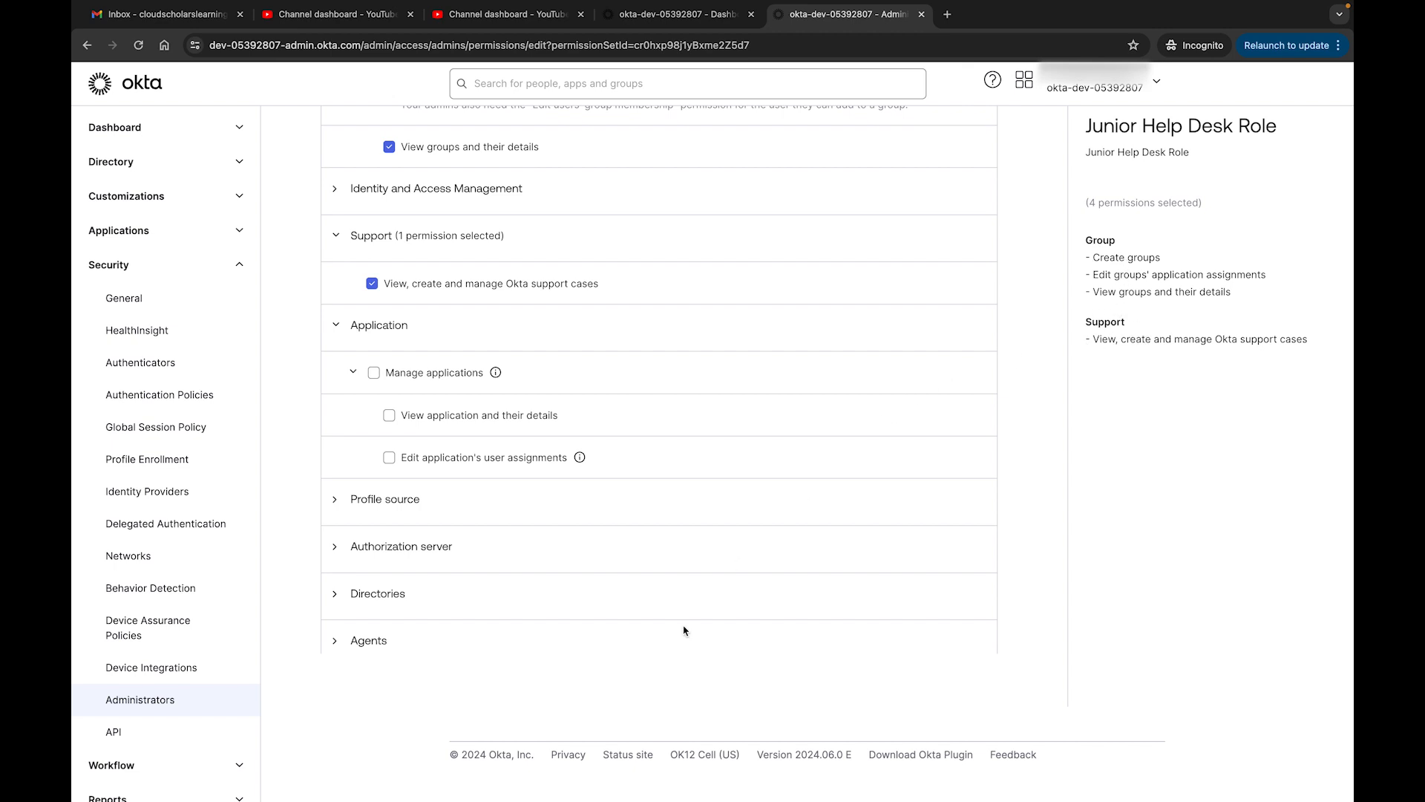
scroll(686, 631, up, 10)
click(958, 137)
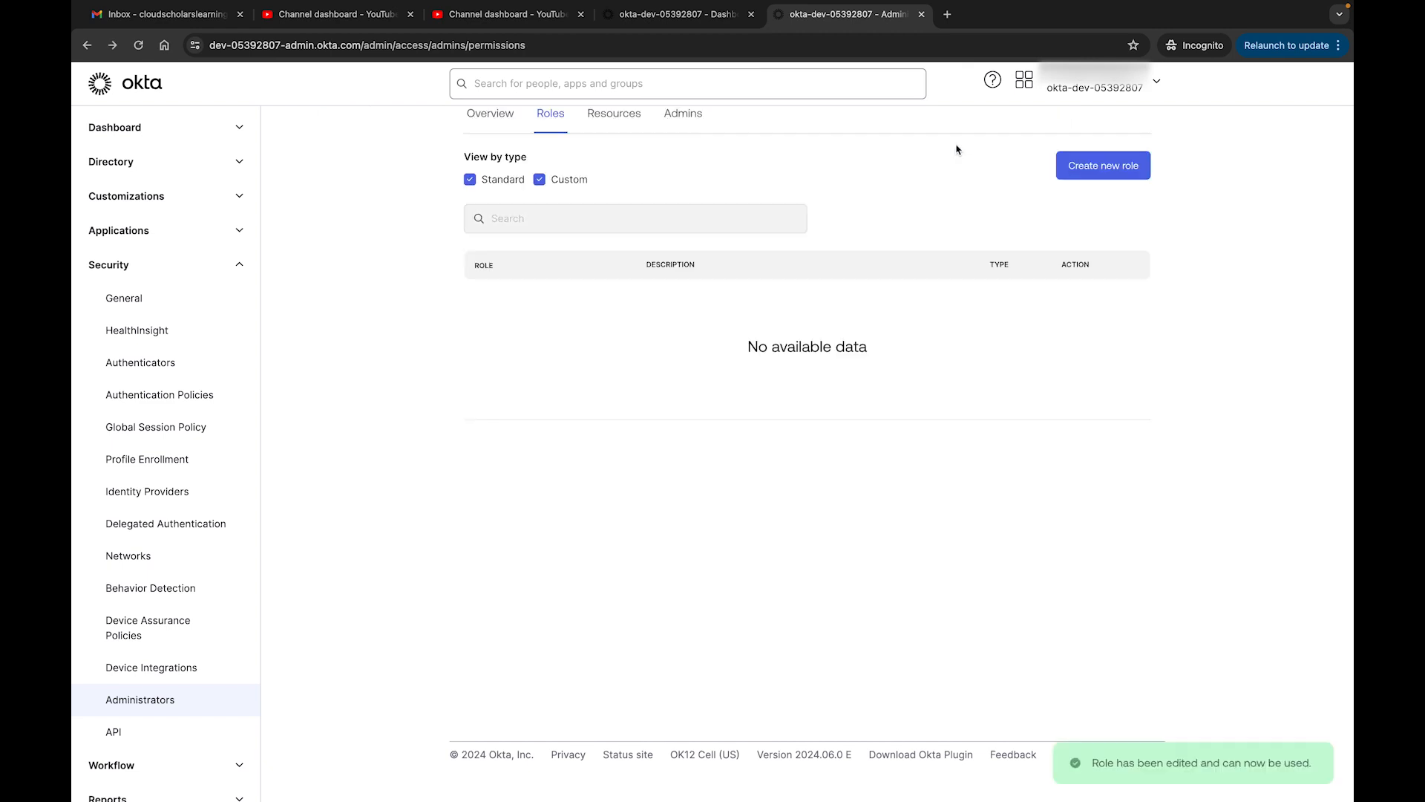
- Try an assignment of the Junior Help Desk Role with the Junior HD resource set, remove it, and leave without saving
scroll(906, 334, down, 4)
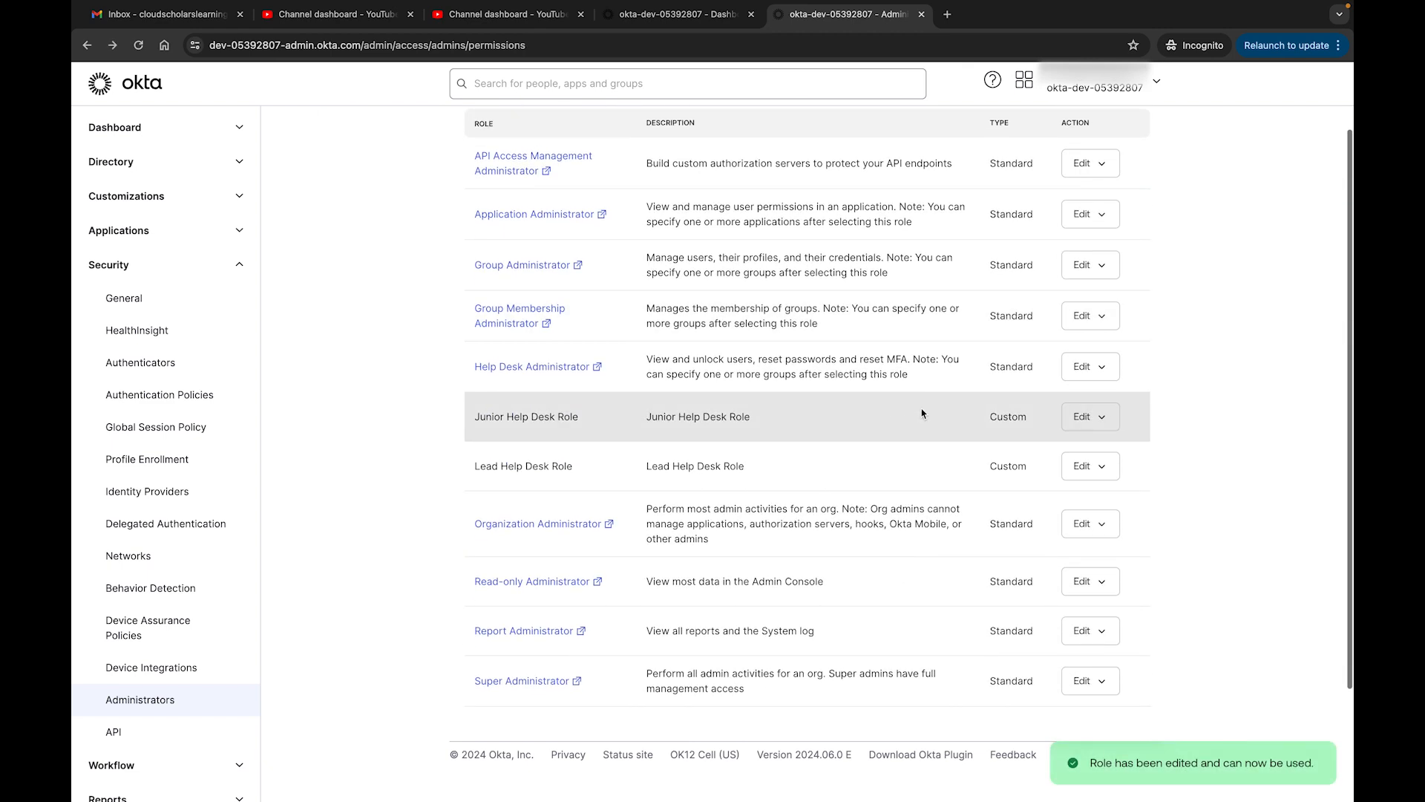
click(1084, 416)
click(1107, 455)
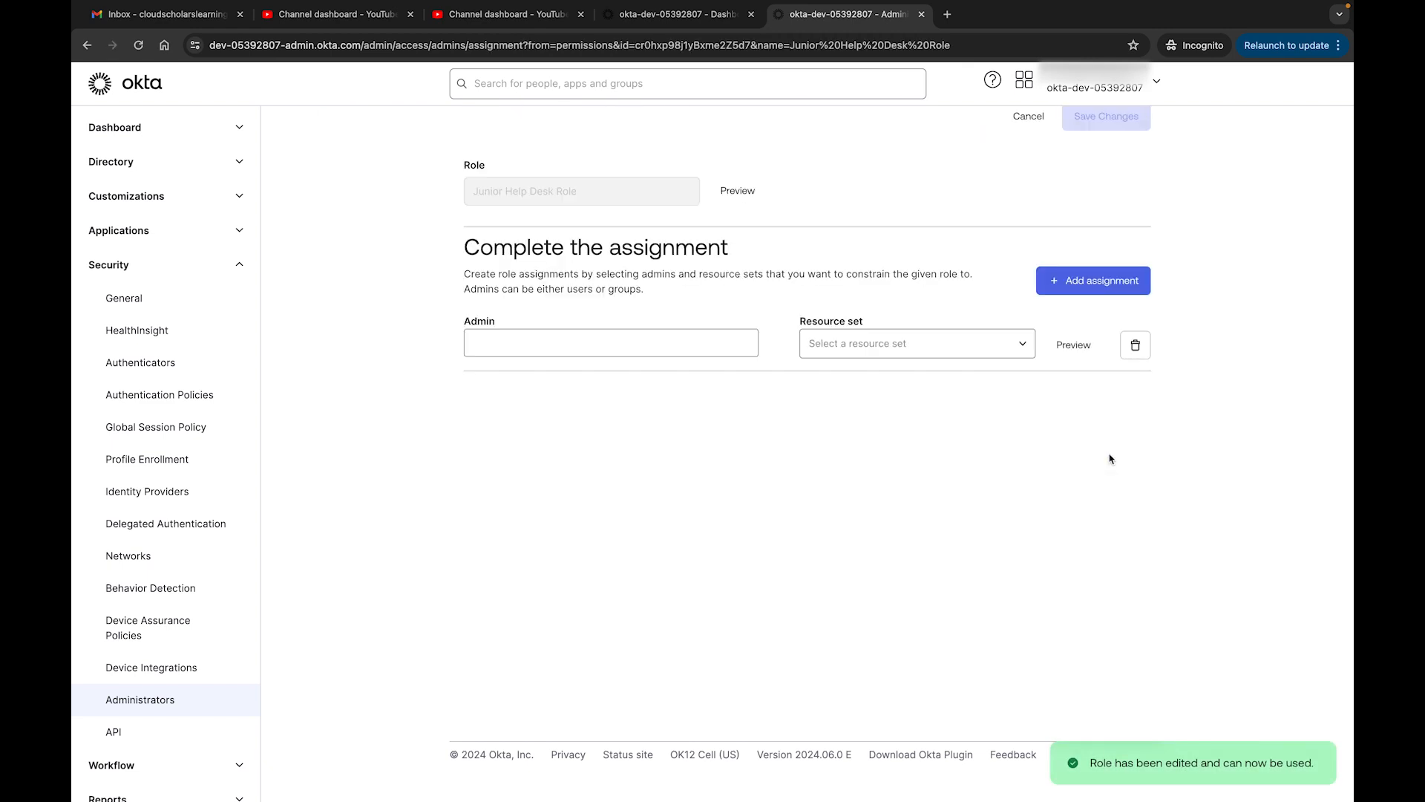
click(860, 346)
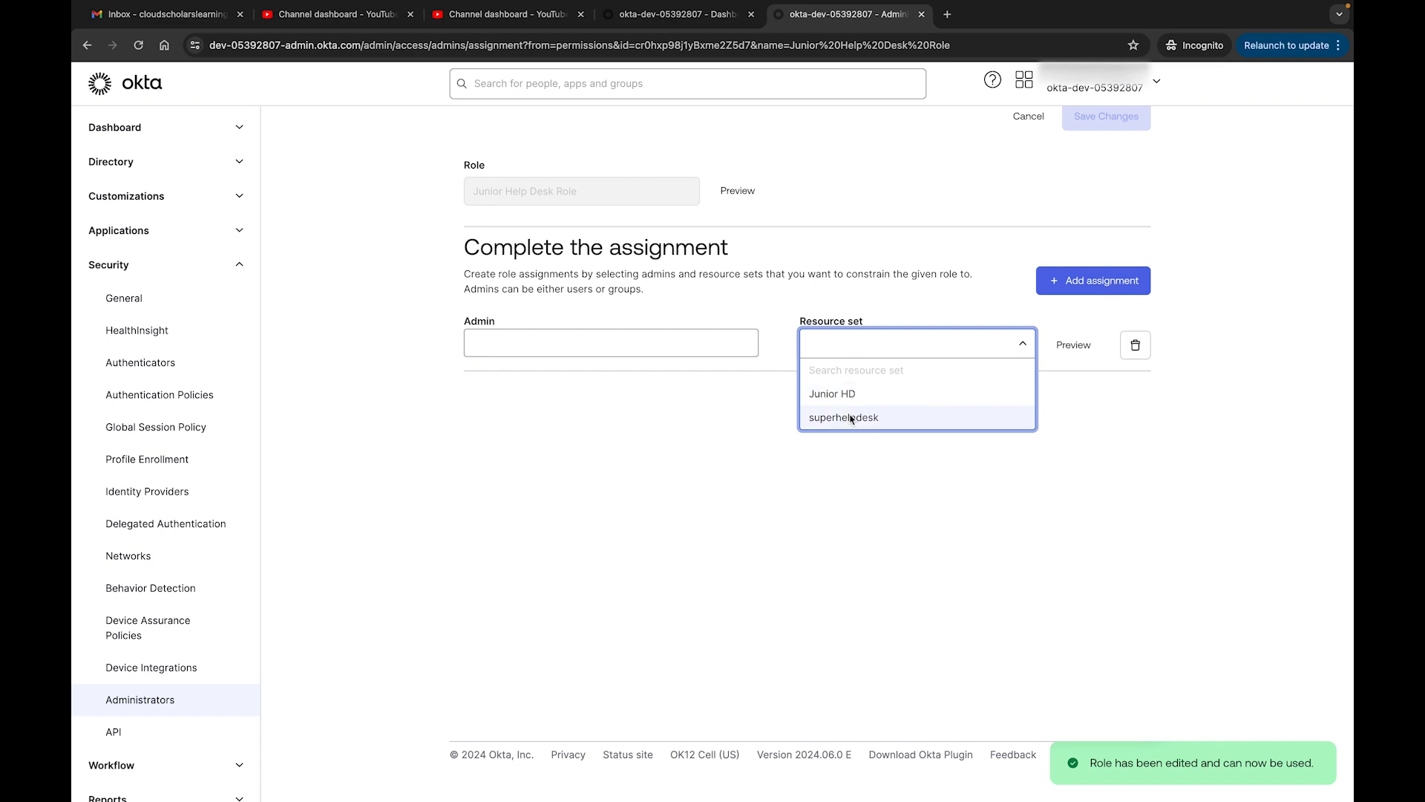
click(846, 394)
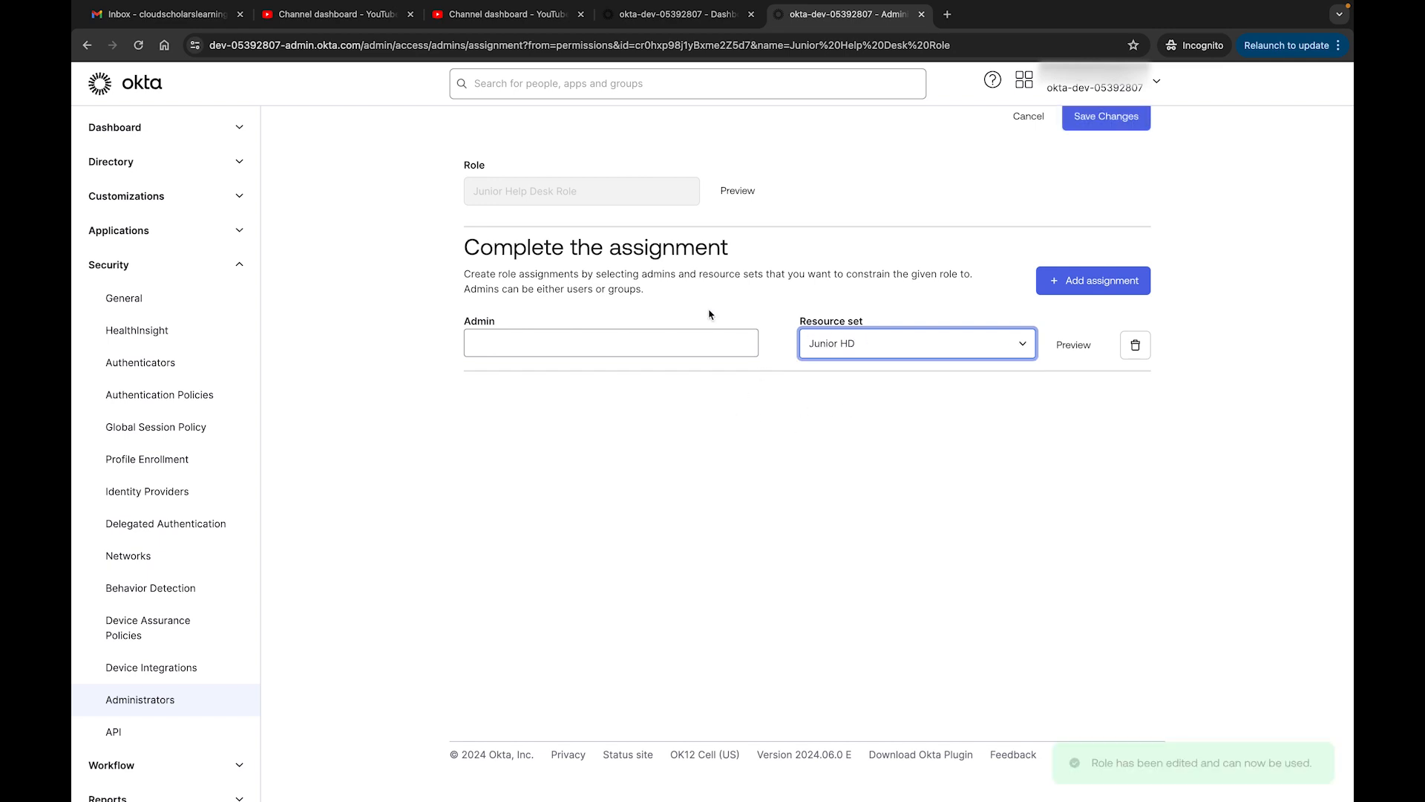
click(859, 343)
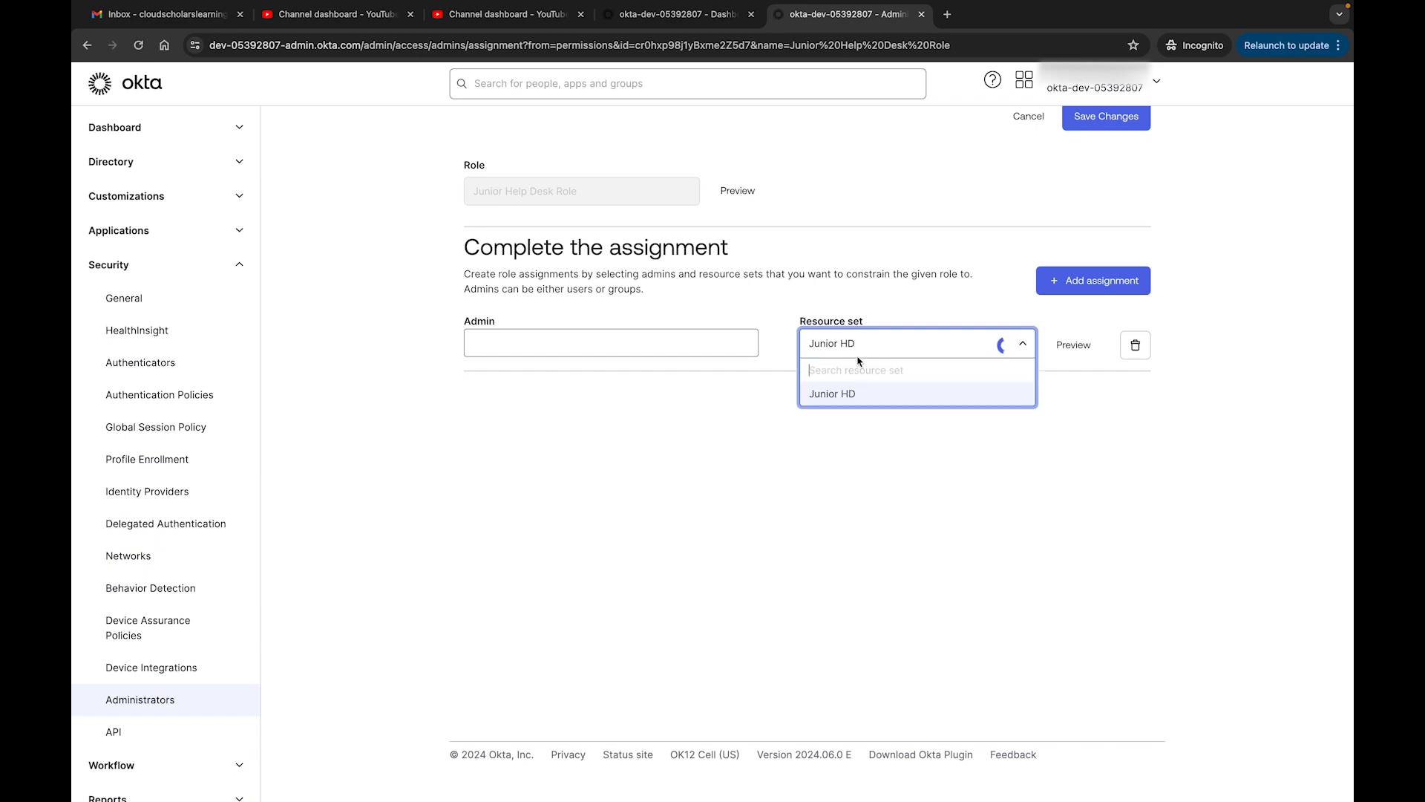
click(775, 426)
click(1134, 345)
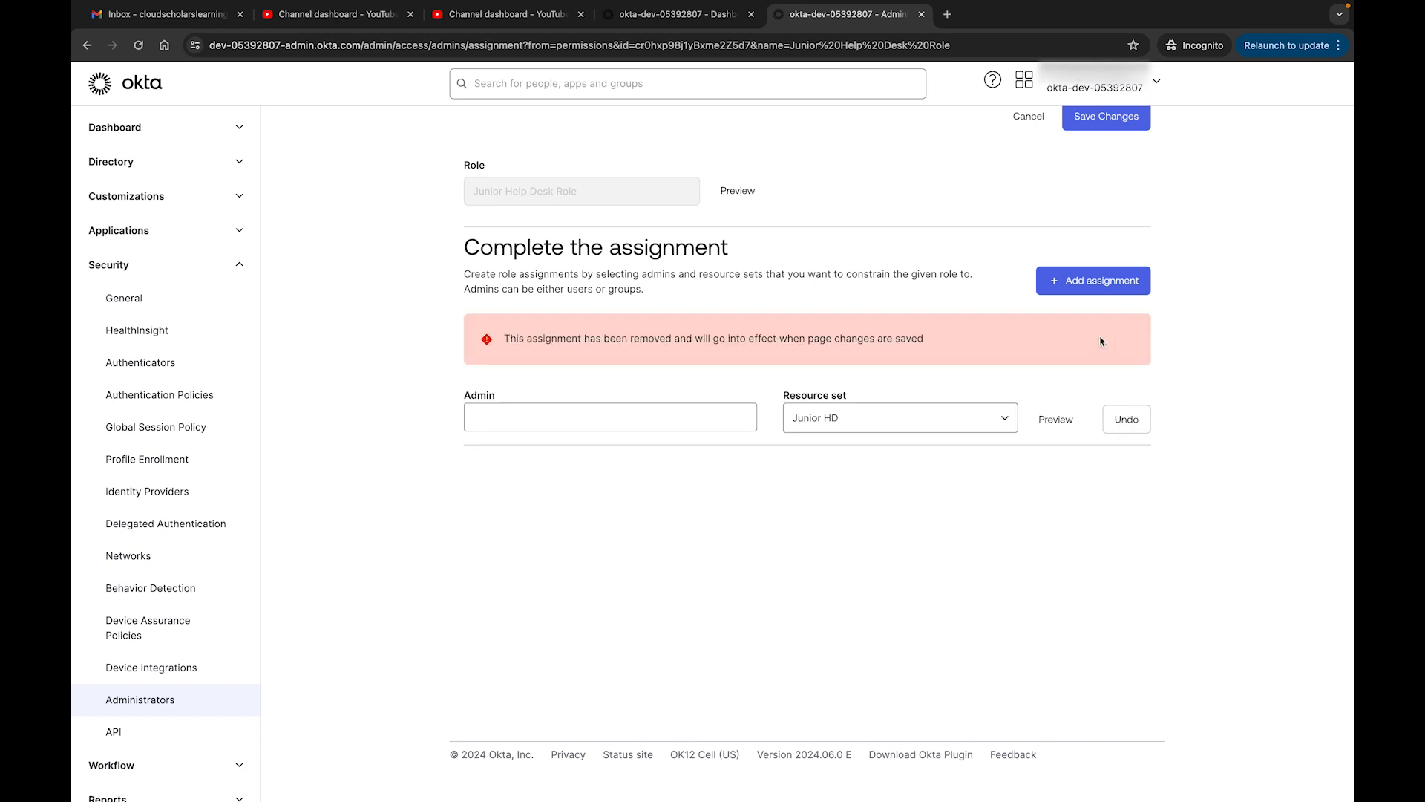
scroll(750, 195, up, 2)
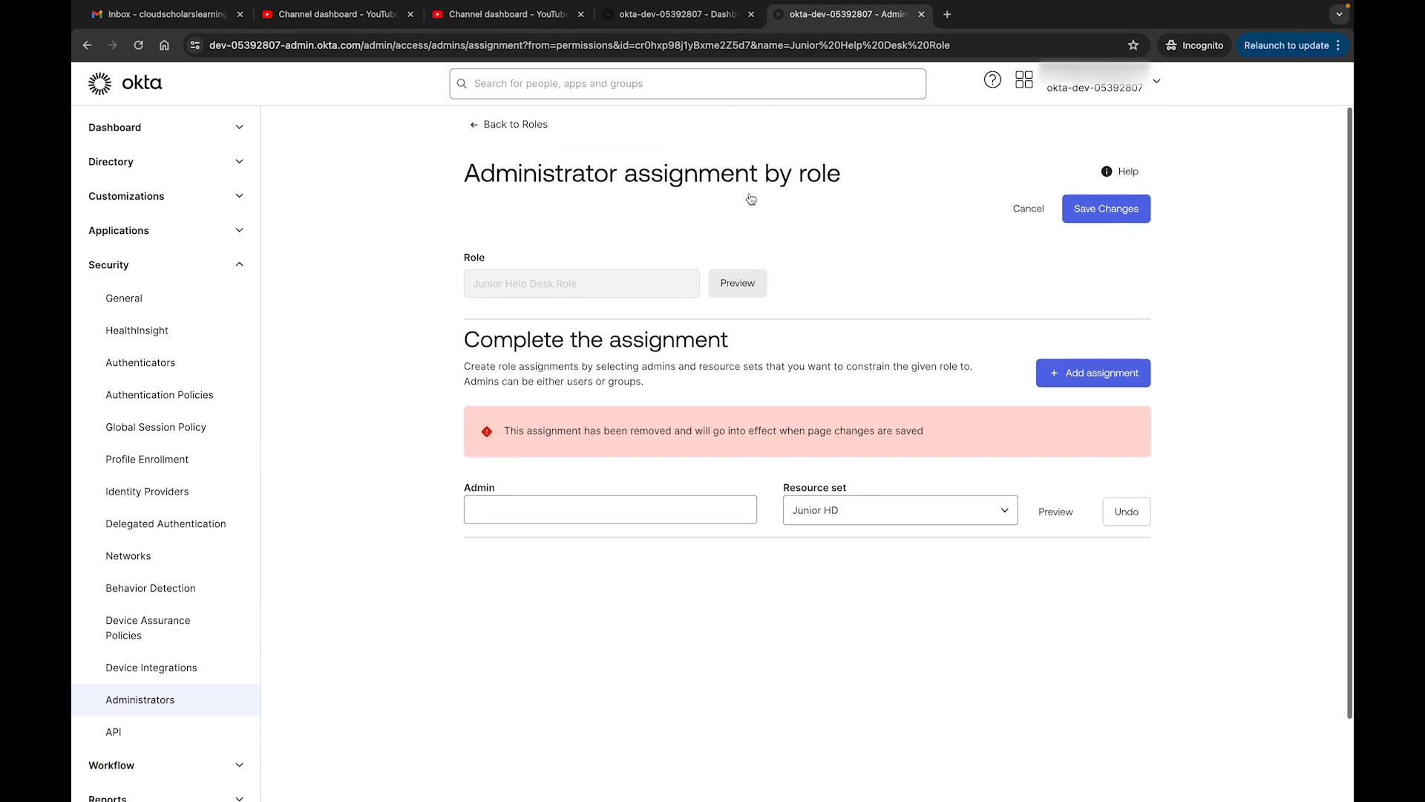
click(1031, 210)
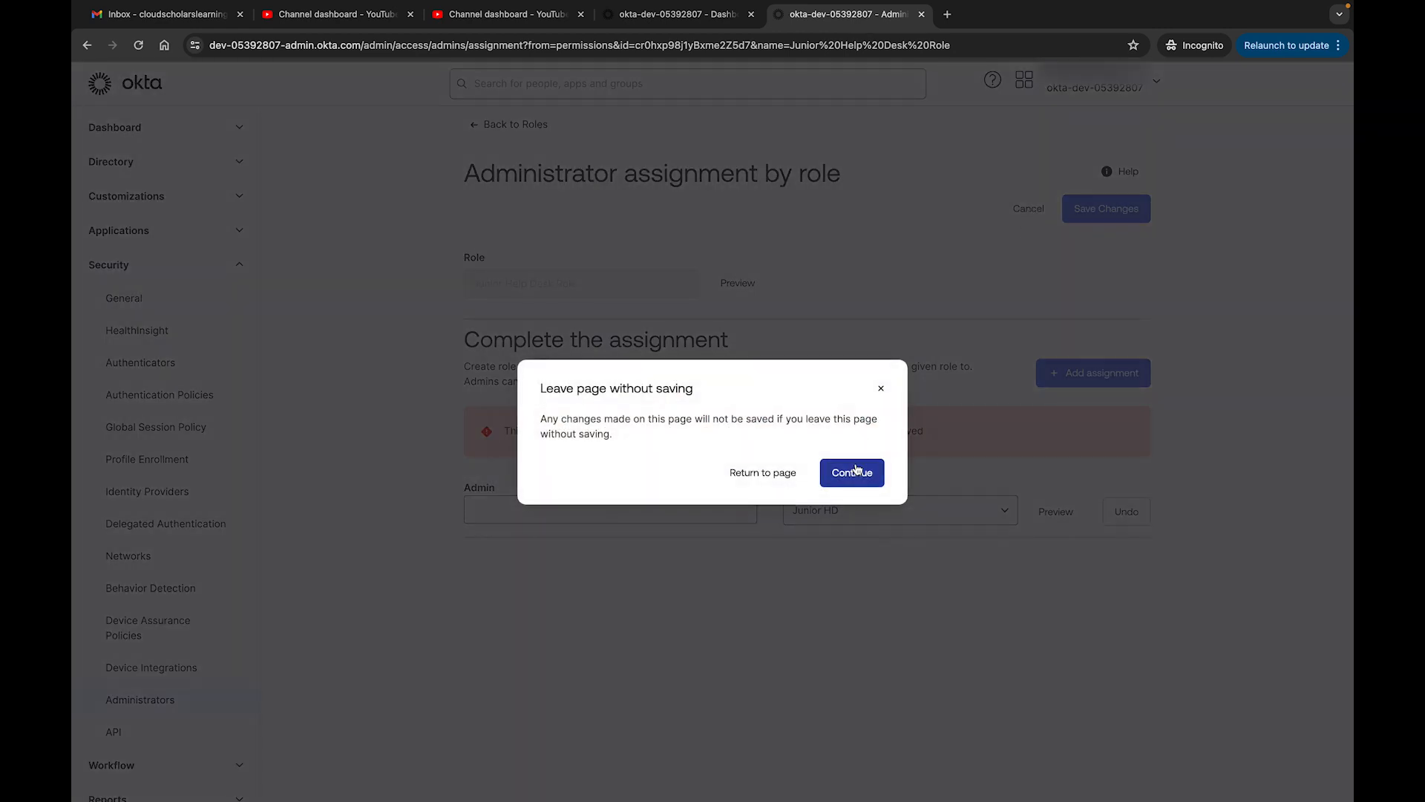
click(852, 472)
- Try the superhelpdesk resource set on an assignment of the Junior Help Desk Role and return to the roles list without saving
scroll(1076, 445, down, 2)
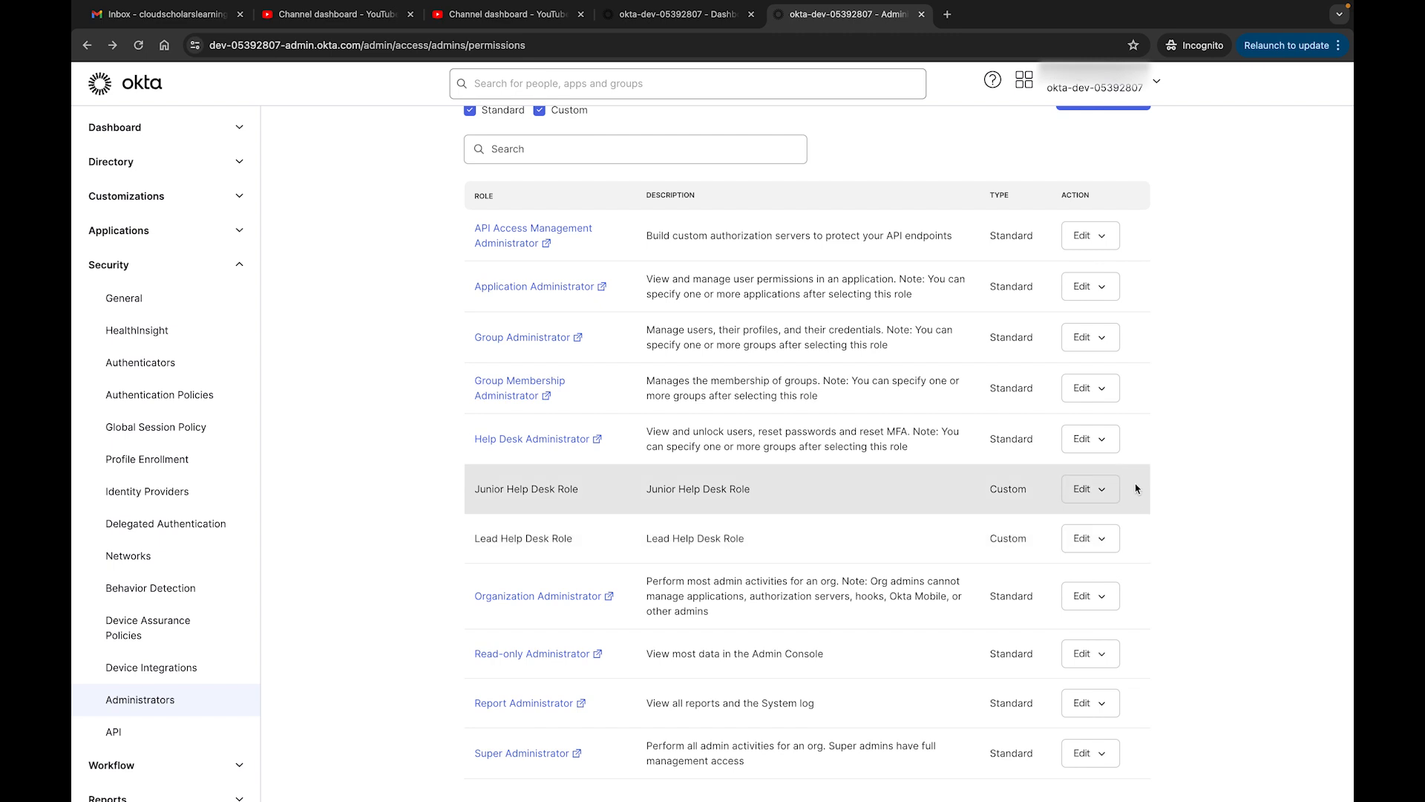
click(1101, 493)
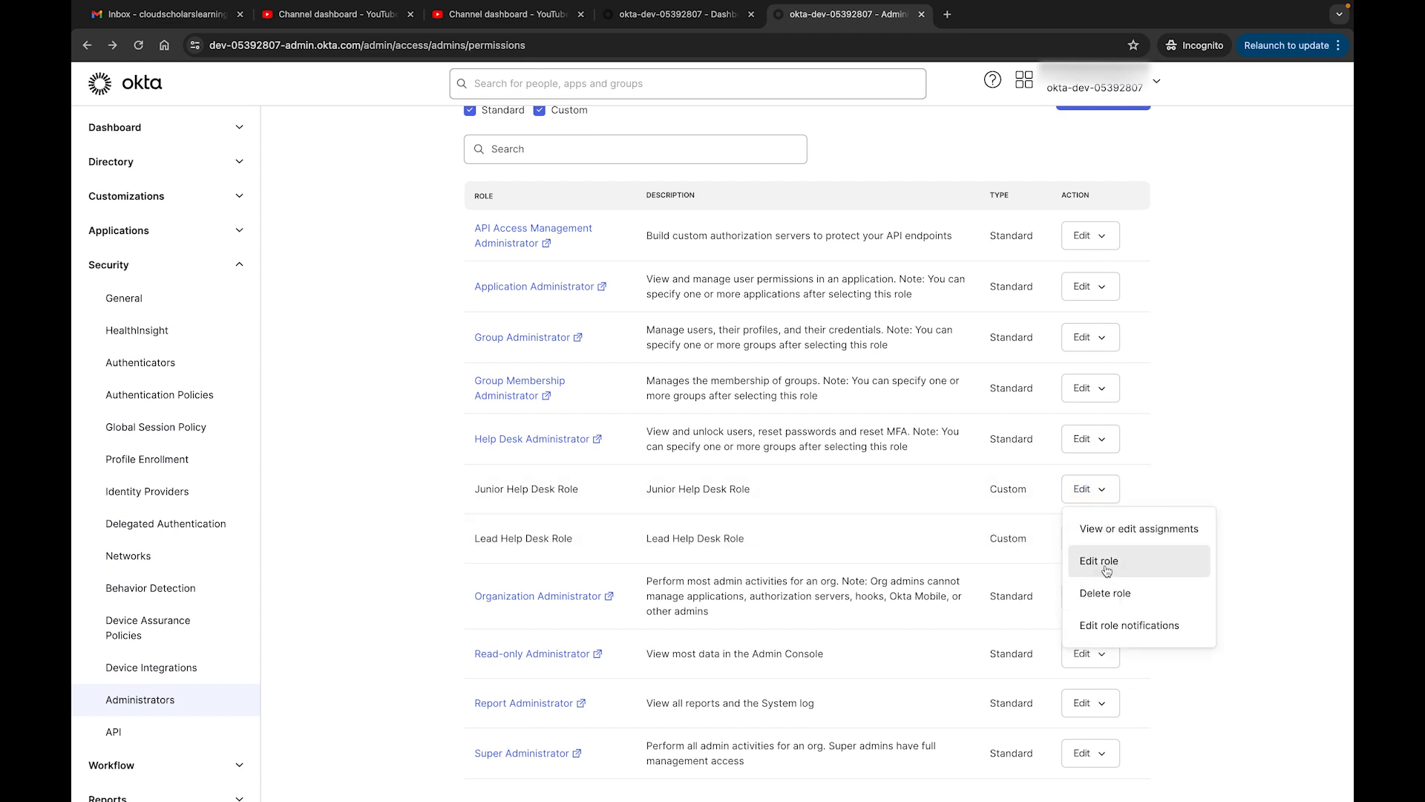
click(1147, 529)
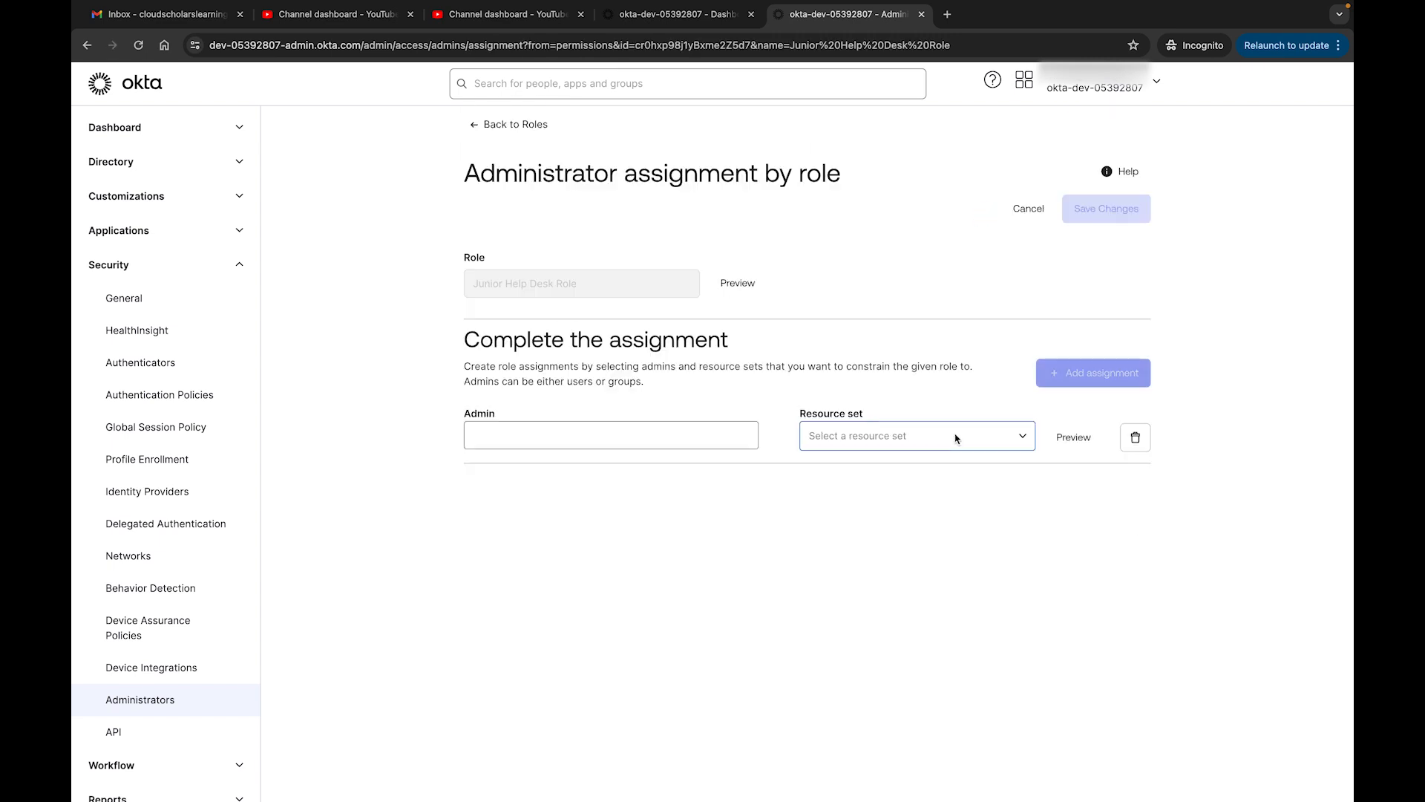
click(954, 440)
click(873, 515)
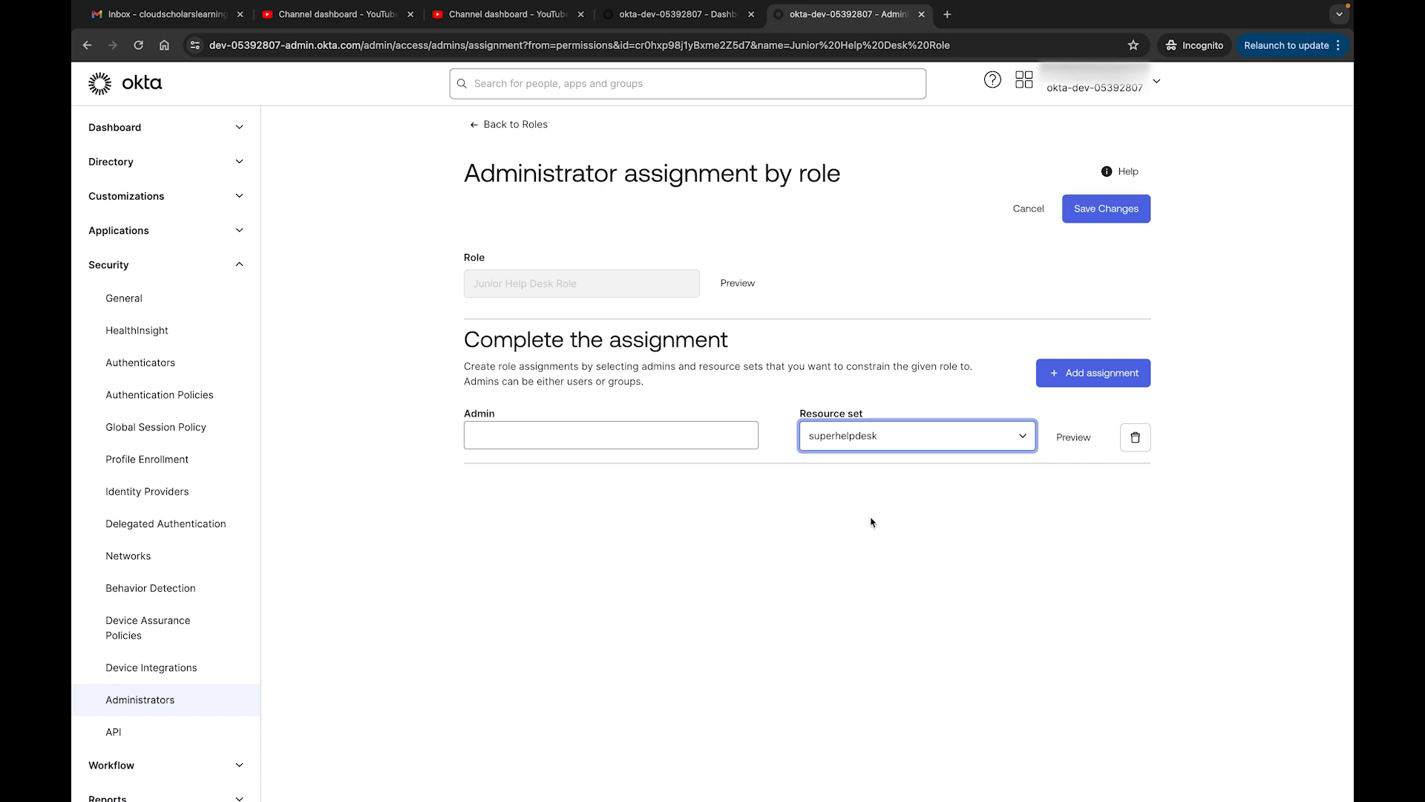
click(872, 521)
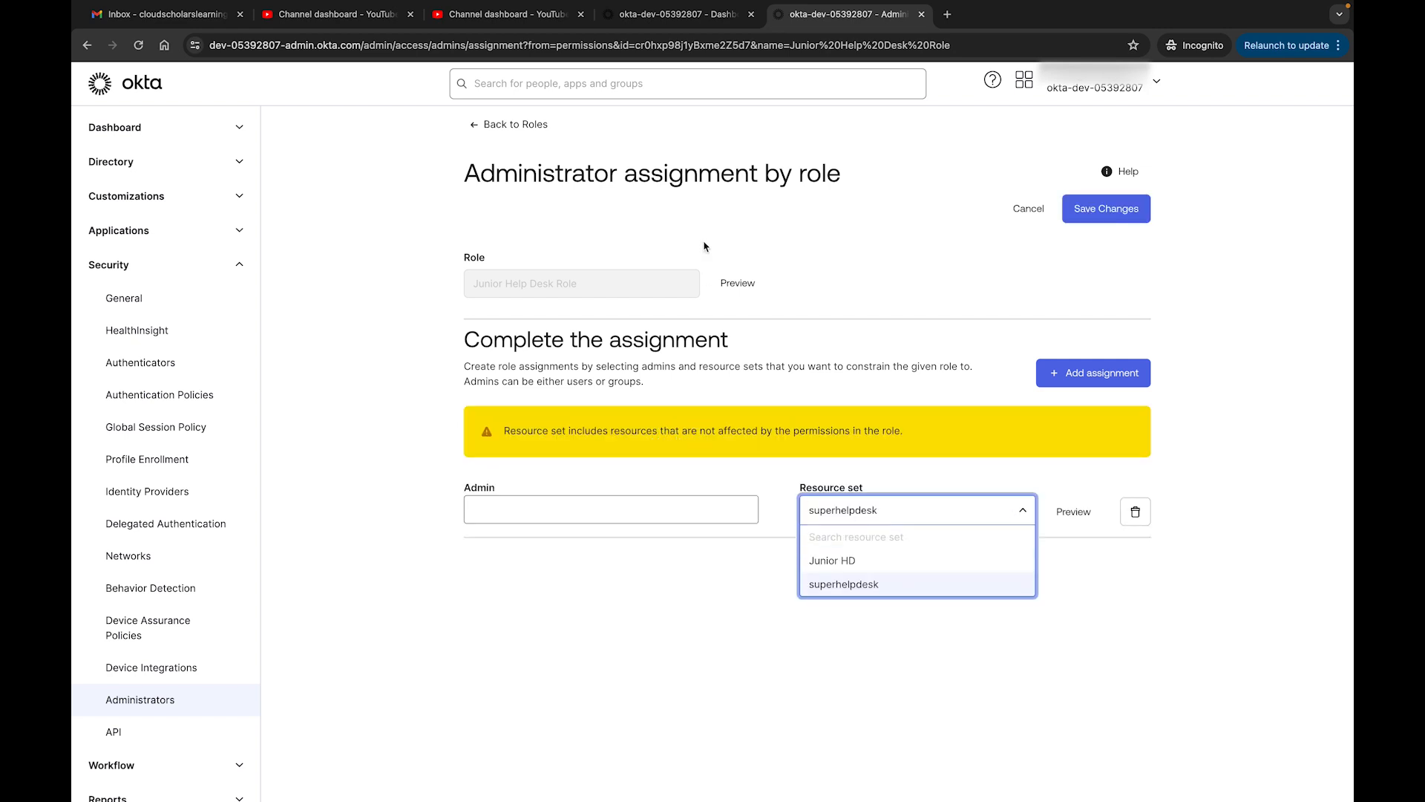
click(524, 132)
click(831, 463)
- Set up a Junior Help Desk Role assignment constrained to the Junior HD resource set, with the first matching user as admin
scroll(941, 612, down, 1)
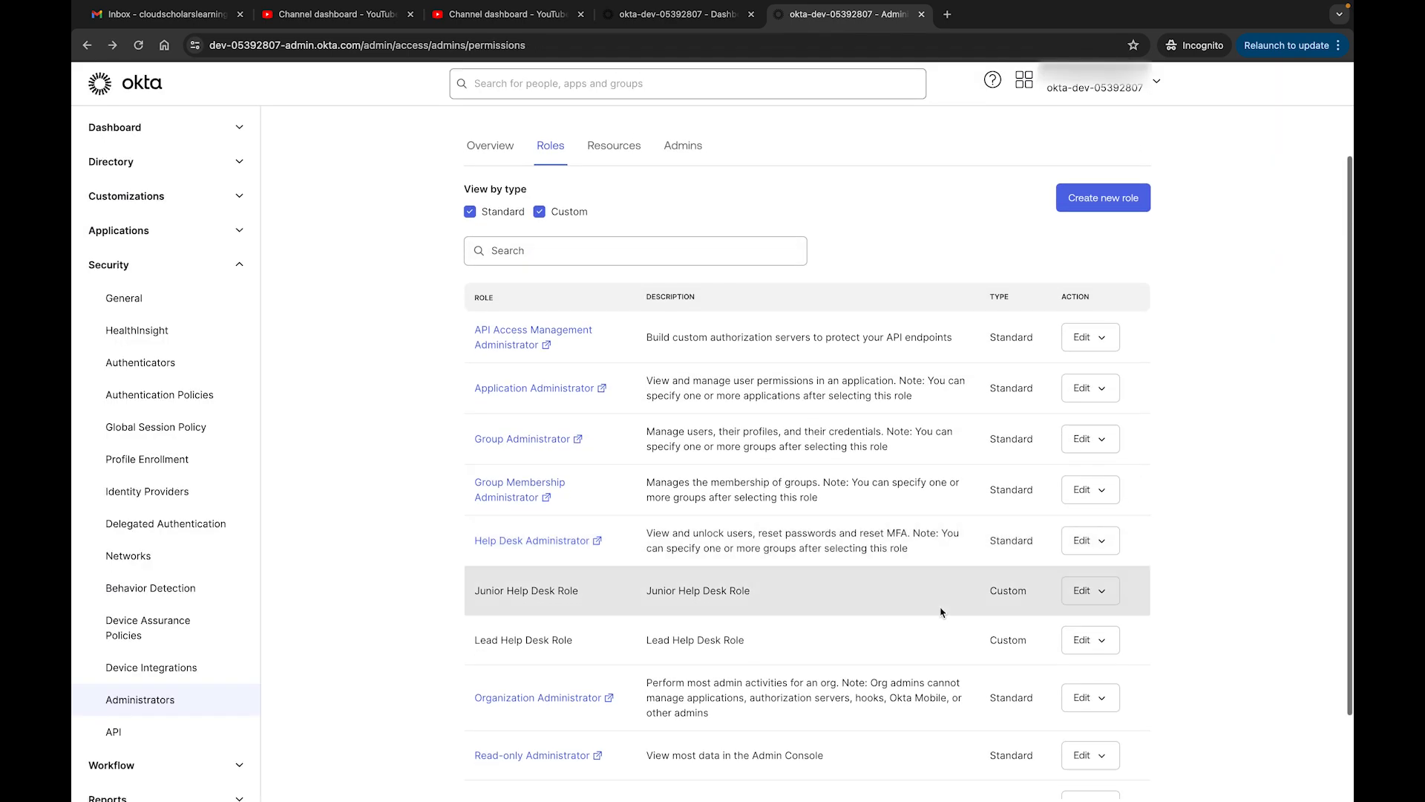
click(1088, 591)
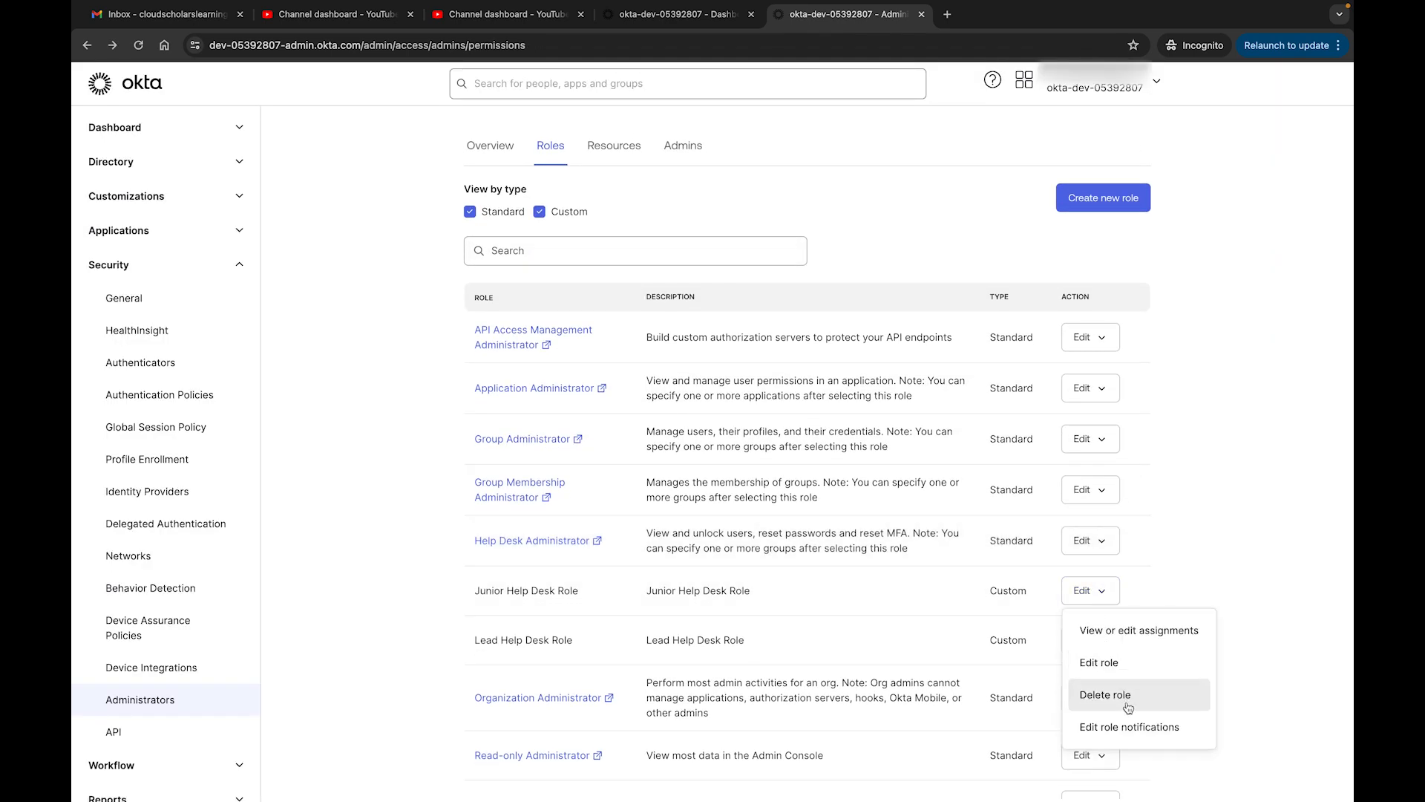
click(1184, 632)
click(882, 446)
click(847, 487)
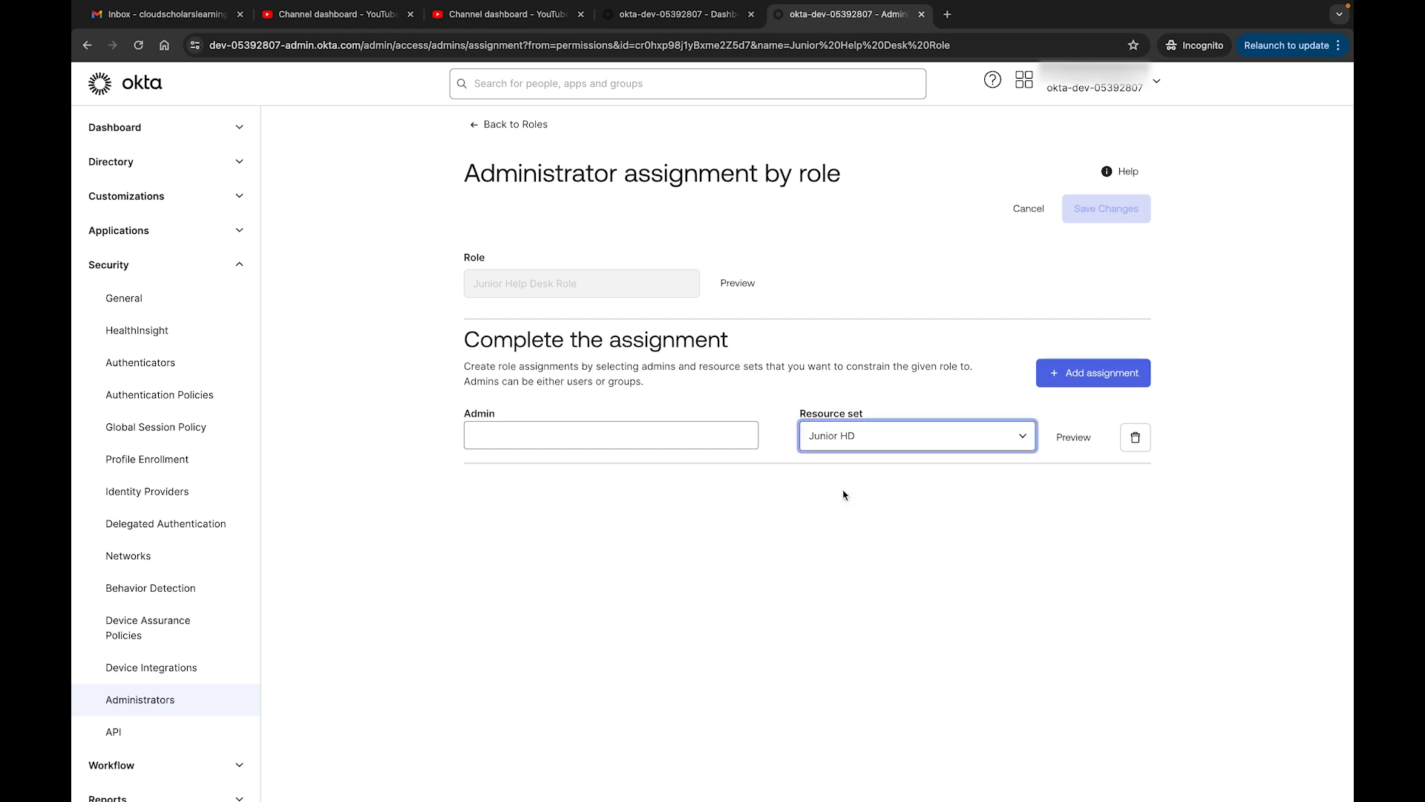
click(667, 434)
text(brian)
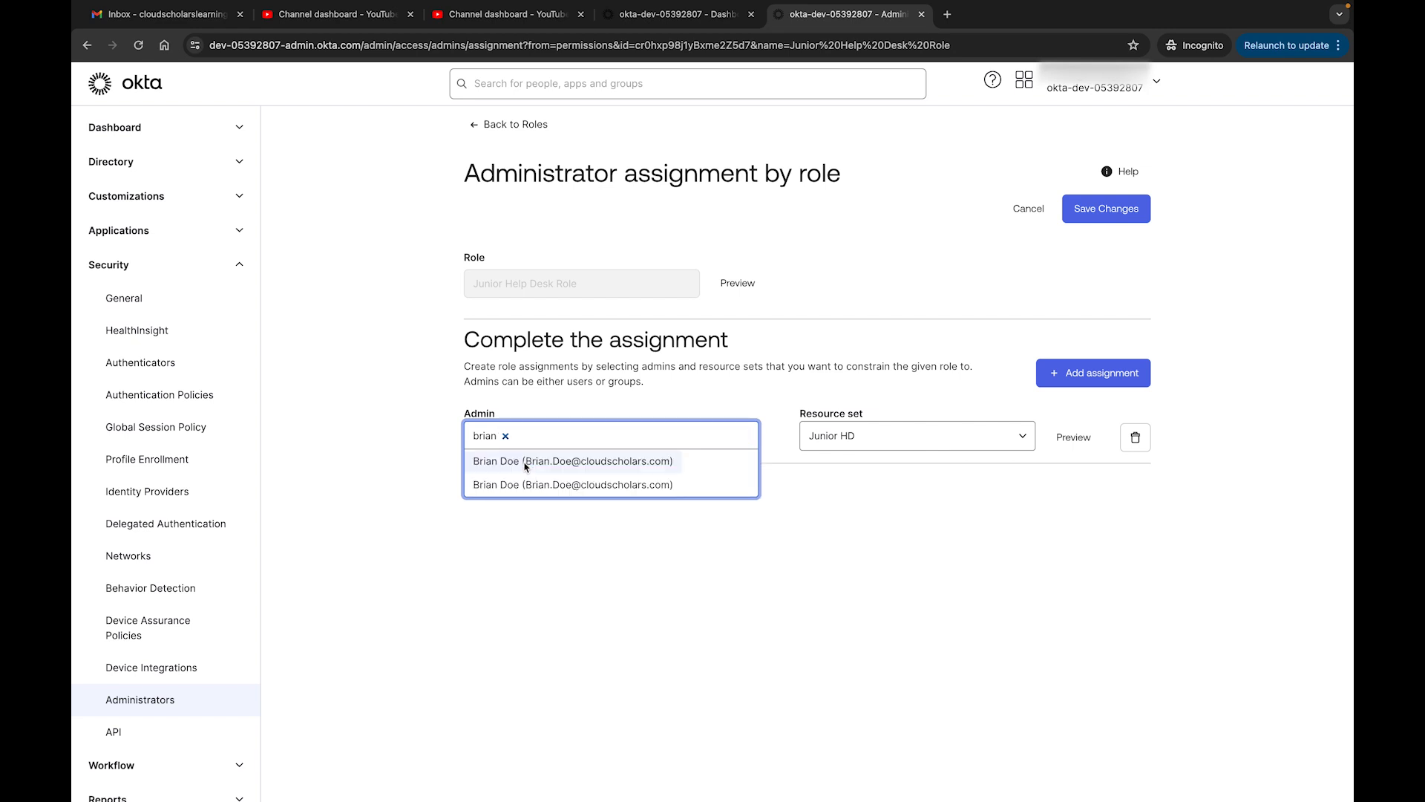
click(573, 462)
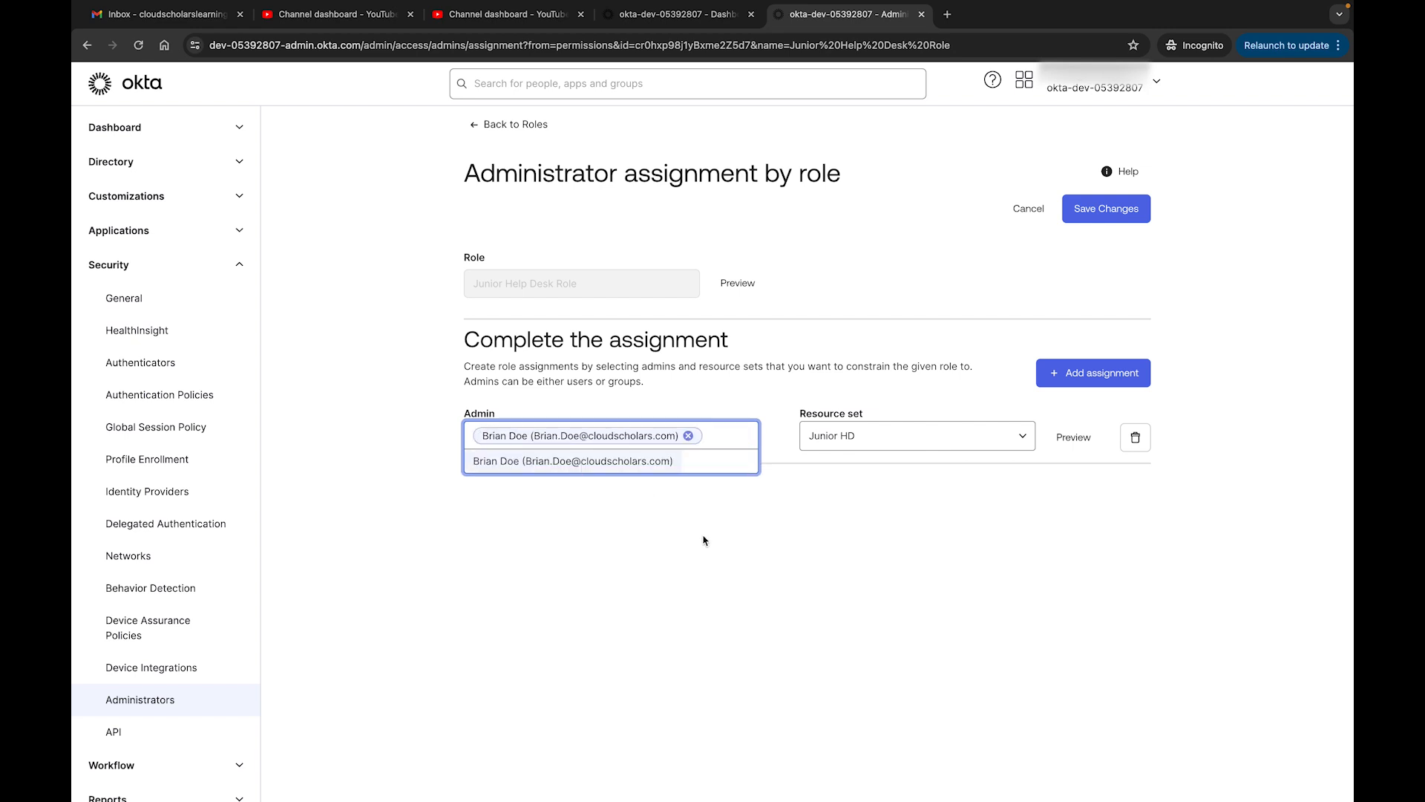
- Add a second blank assignment, remove it, and save the assignment changes with the deletion confirmed
click(1104, 373)
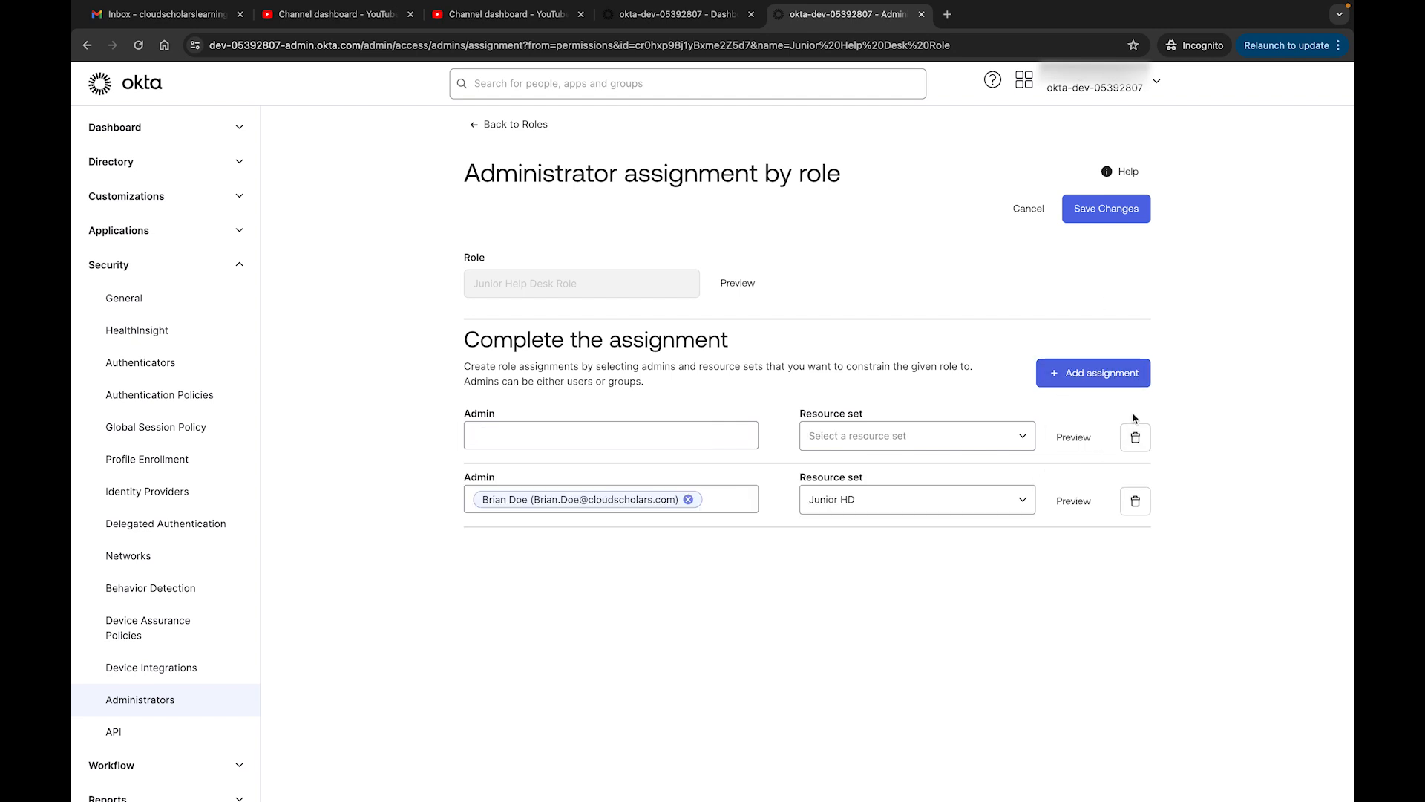
click(1136, 438)
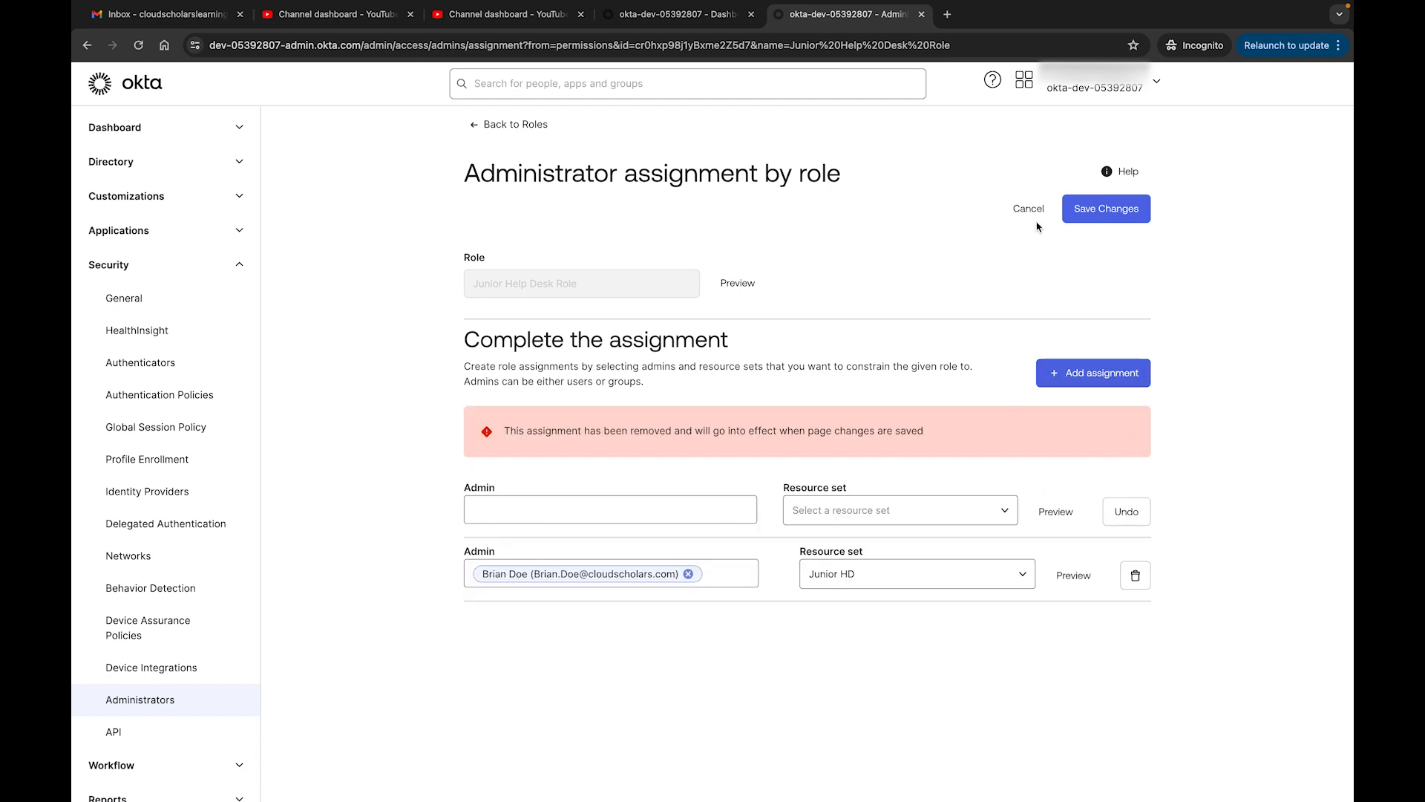
click(1101, 211)
click(814, 464)
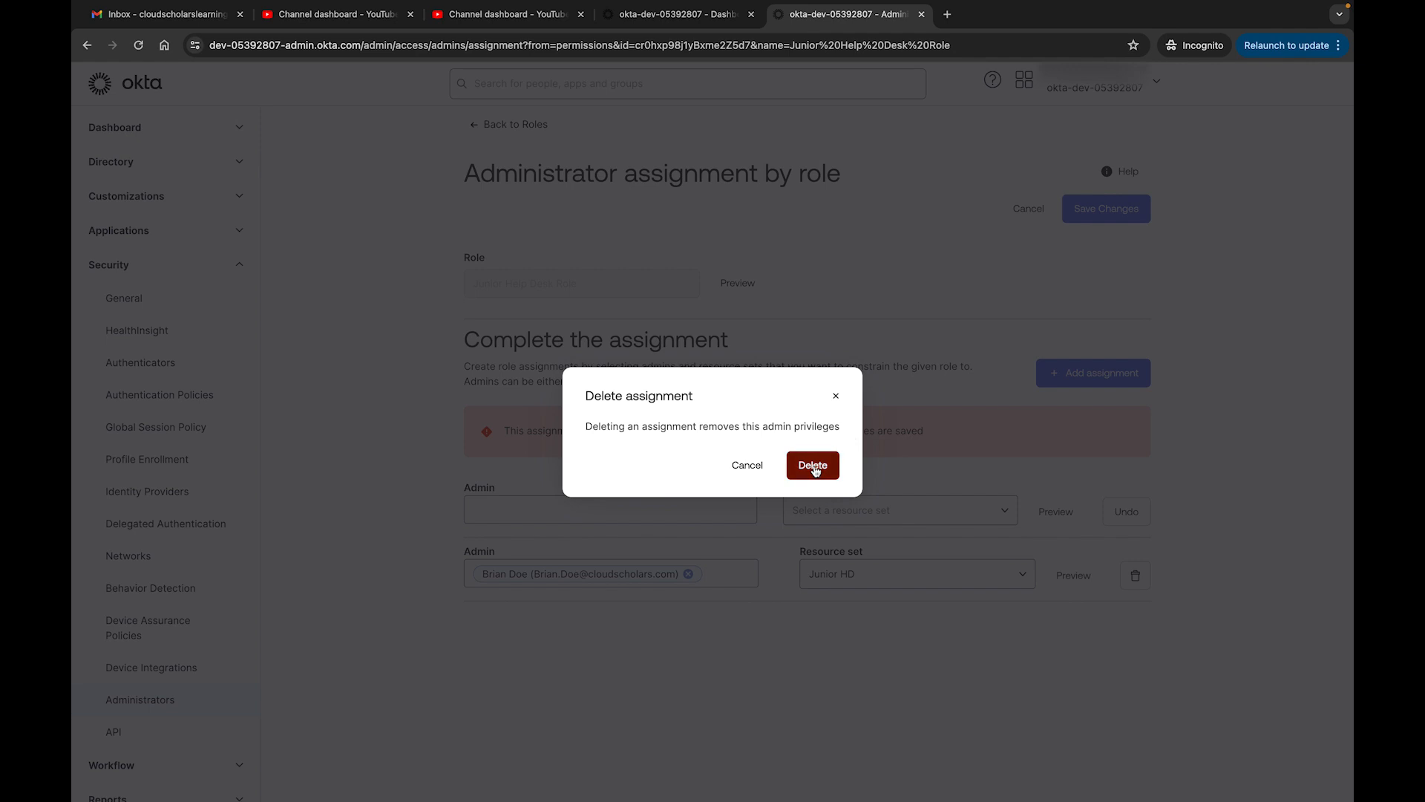
- Reopen the assignments of the Junior Help Desk Role to check the saved assignment
scroll(947, 624, down, 2)
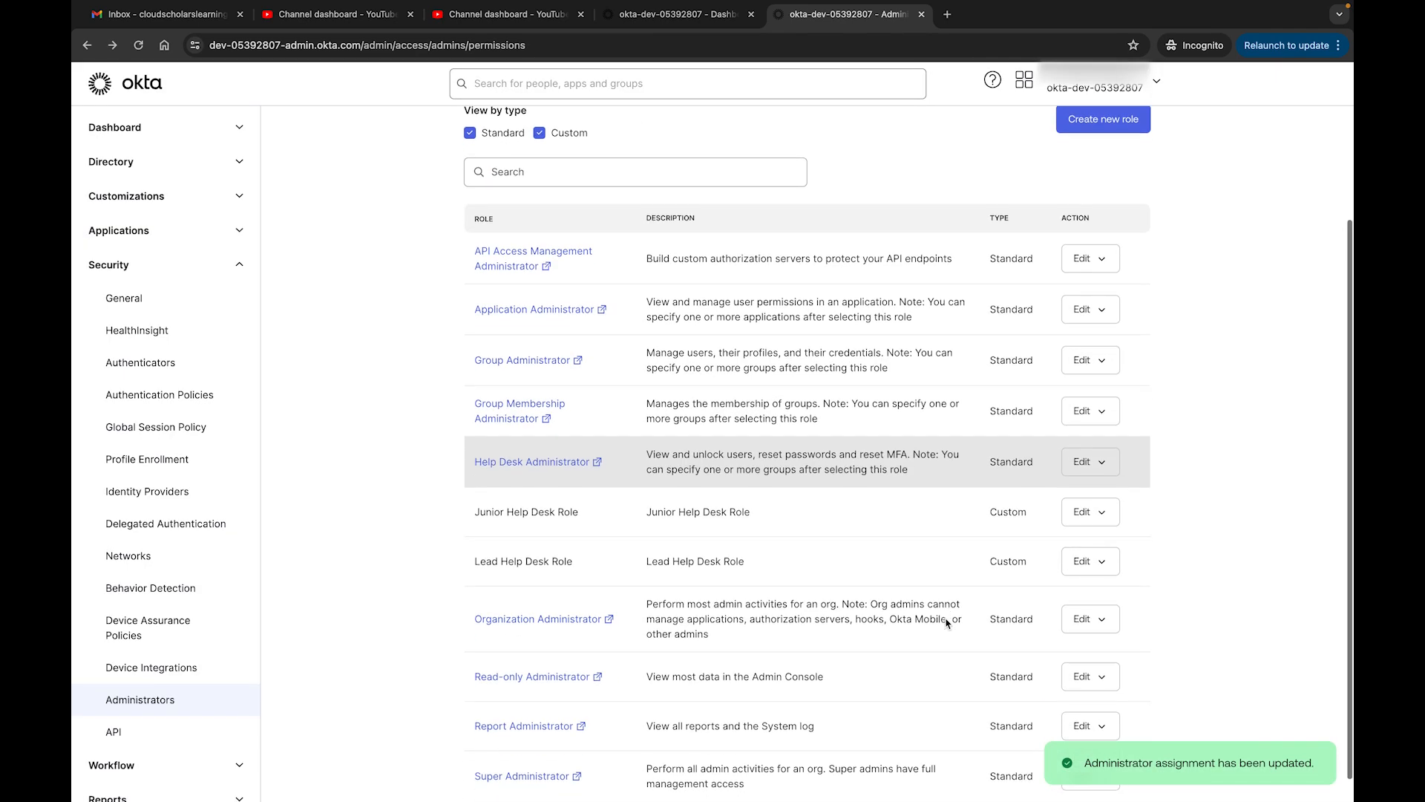
click(1097, 502)
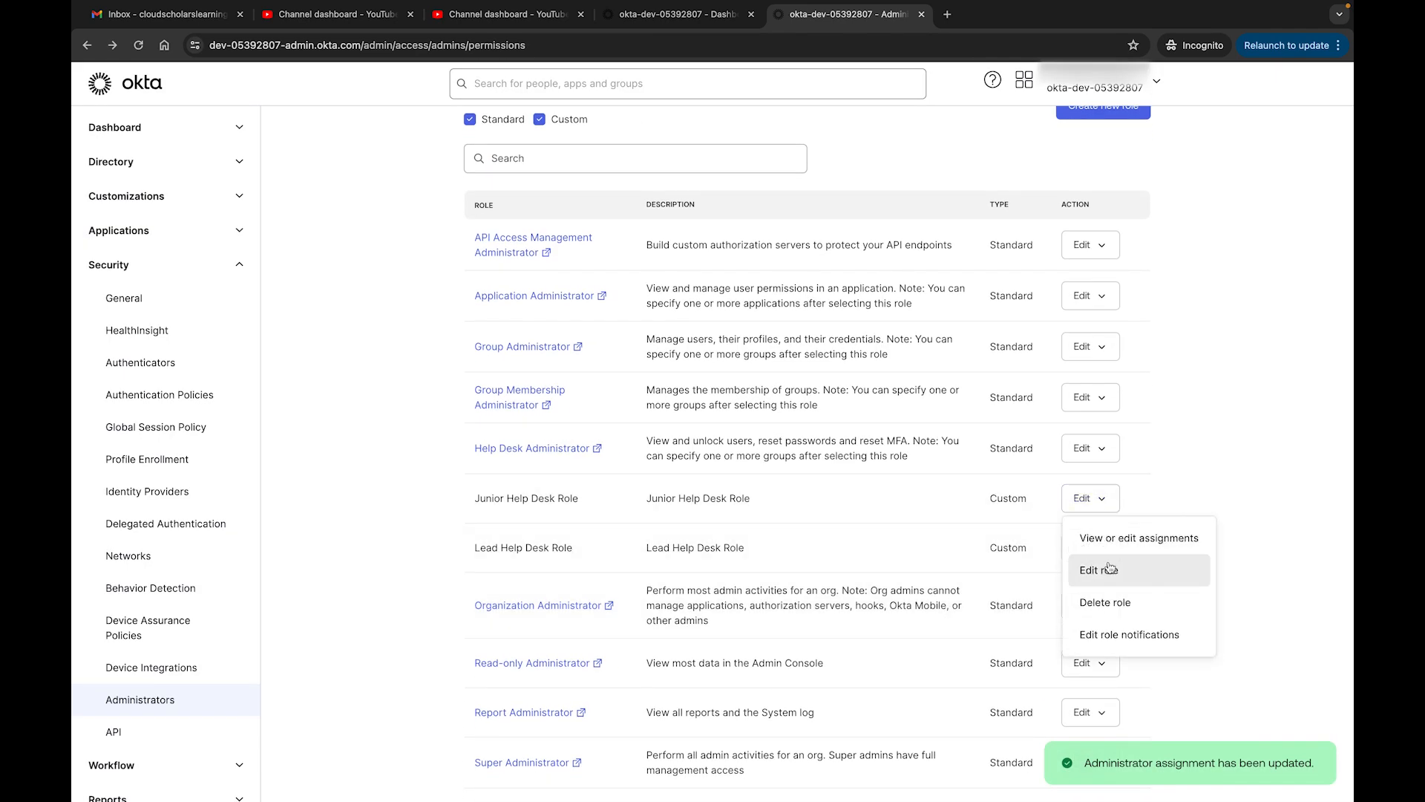
click(1124, 539)
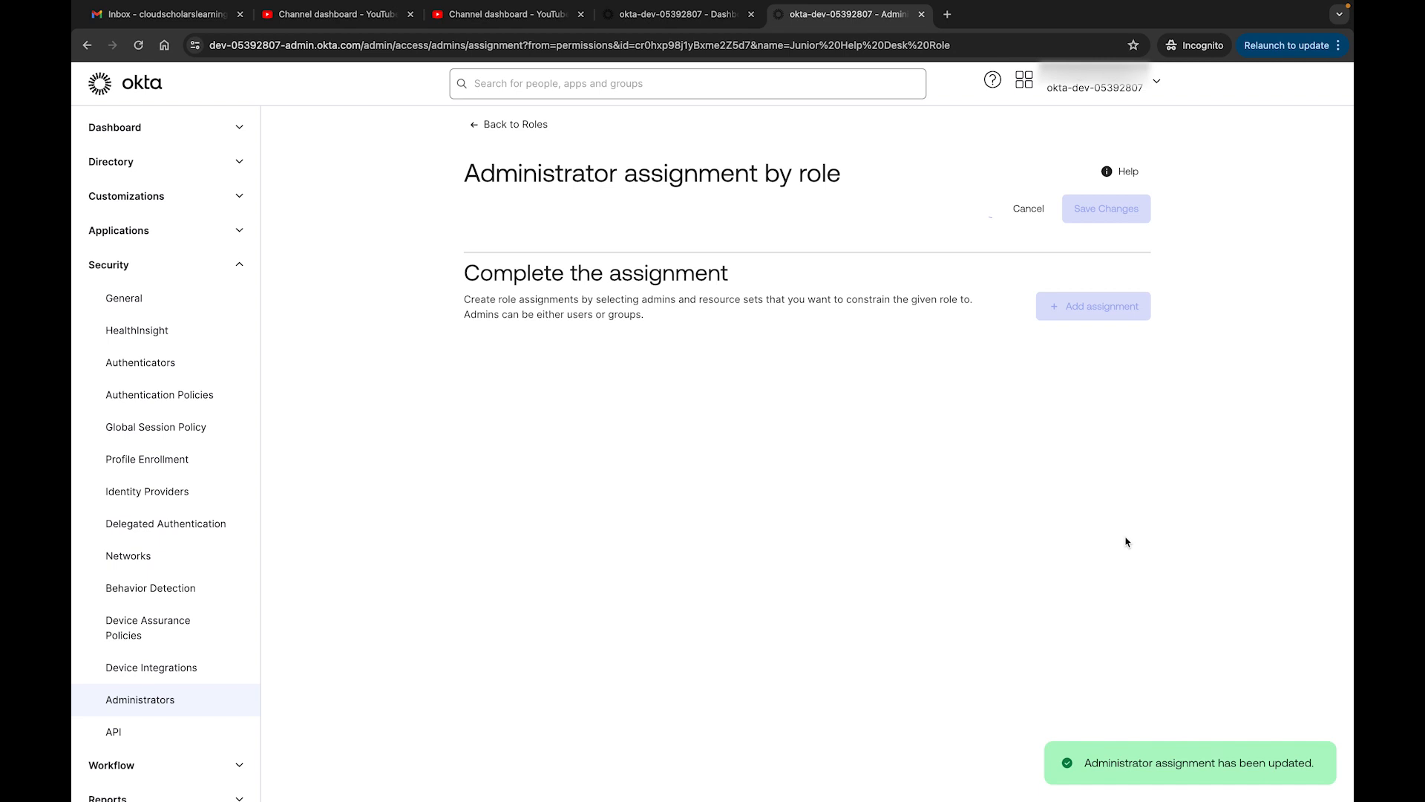